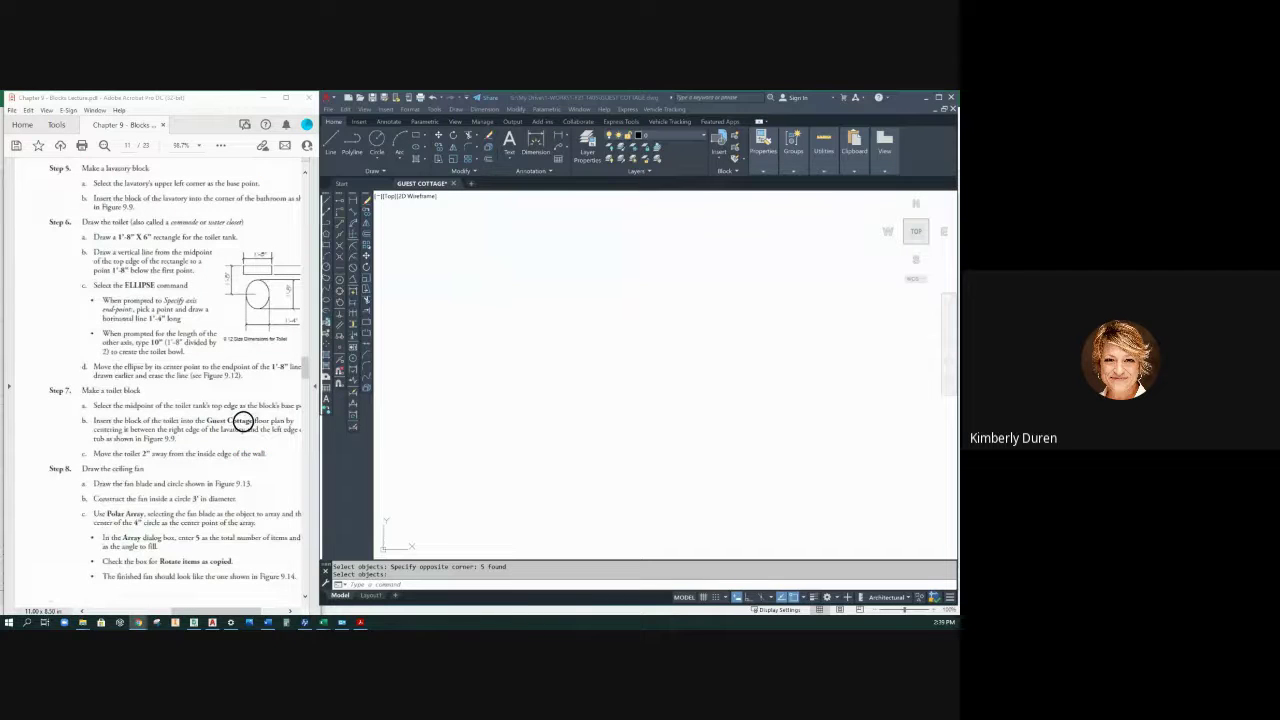
Step: Highlight the instruction about the lavatory's upper left corner under step 5a in the PDF handout
{"action": "scroll", "coordinate": [243, 420], "scroll_direction": "up", "scroll_amount": 1}
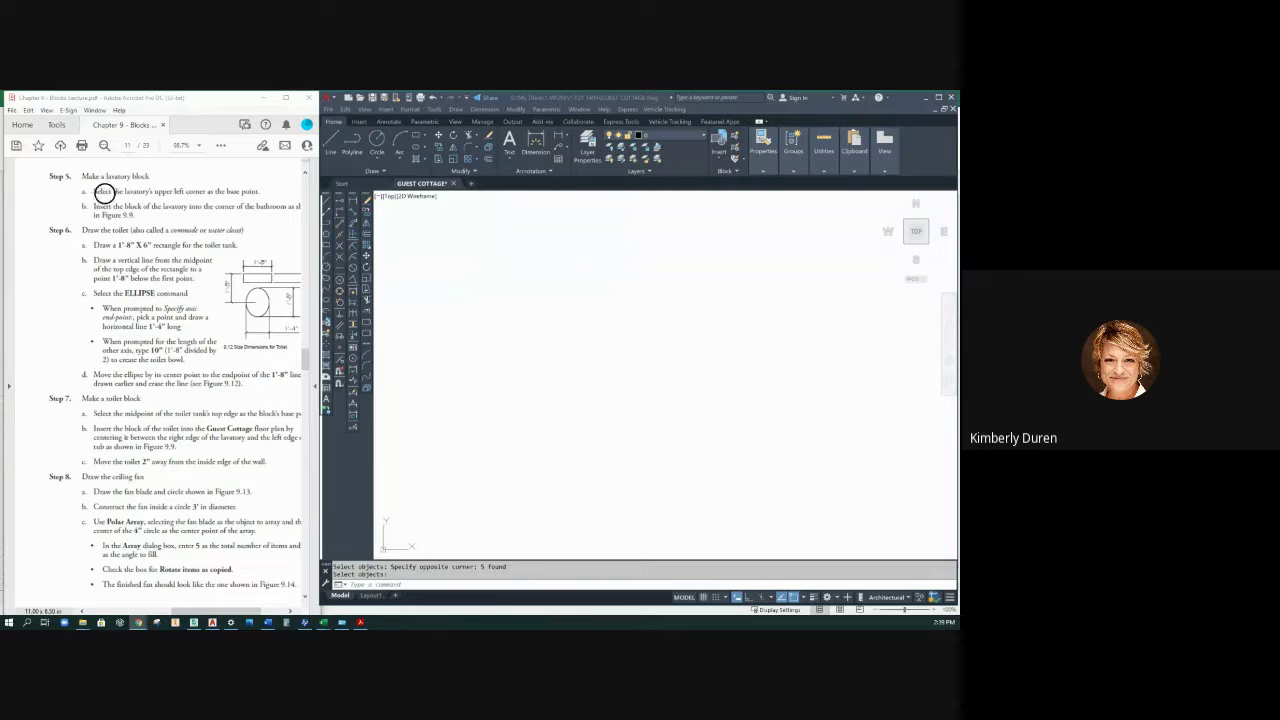
{"action": "left_click_drag", "start_coordinate": [100, 191], "coordinate": [190, 191]}
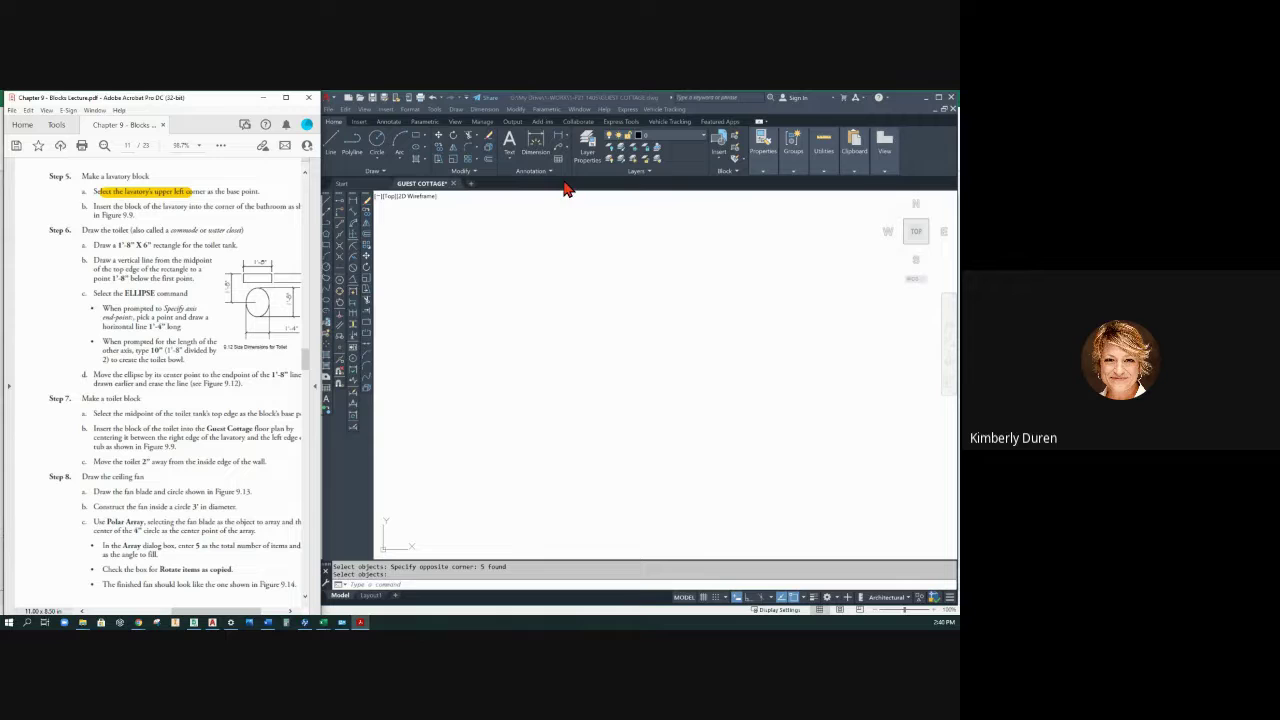
Step: Open the Blocks palette, examine its Libraries, Favorites, Recent and Current Drawing sources, and close it
{"action": "left_click", "coordinate": [434, 111]}
{"action": "left_click", "coordinate": [435, 113]}
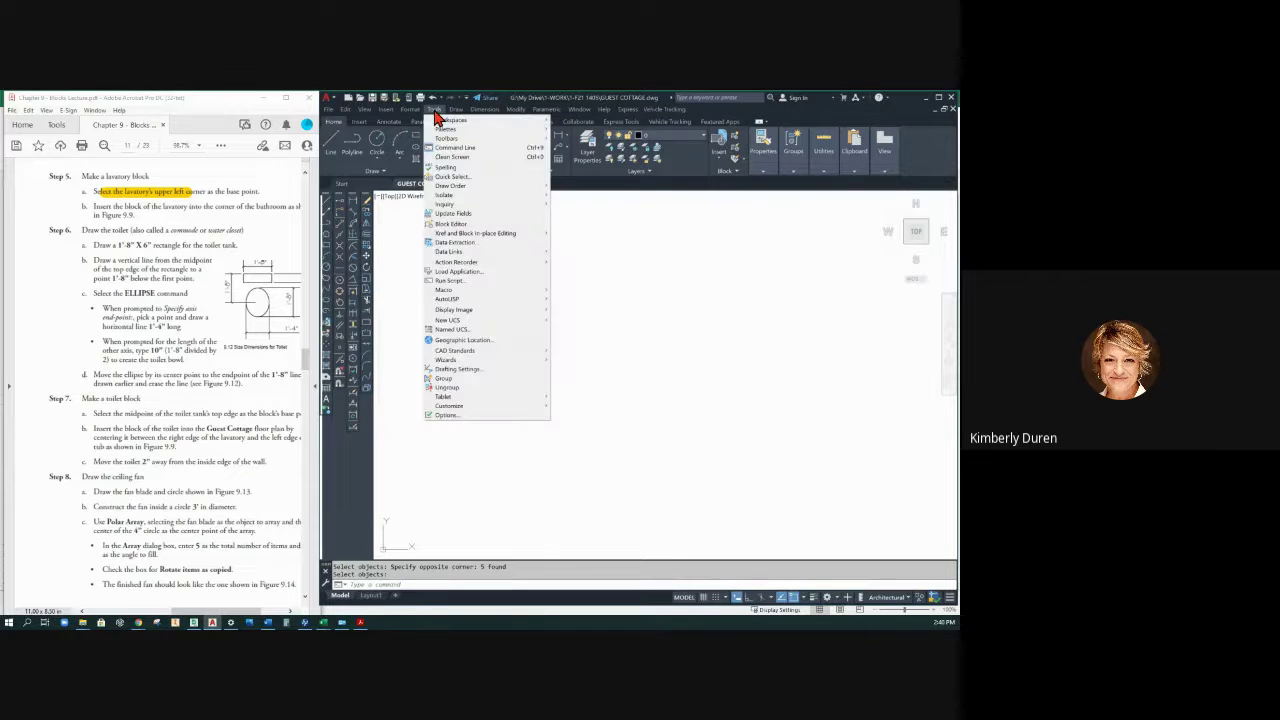
{"action": "mouse_move", "coordinate": [442, 129]}
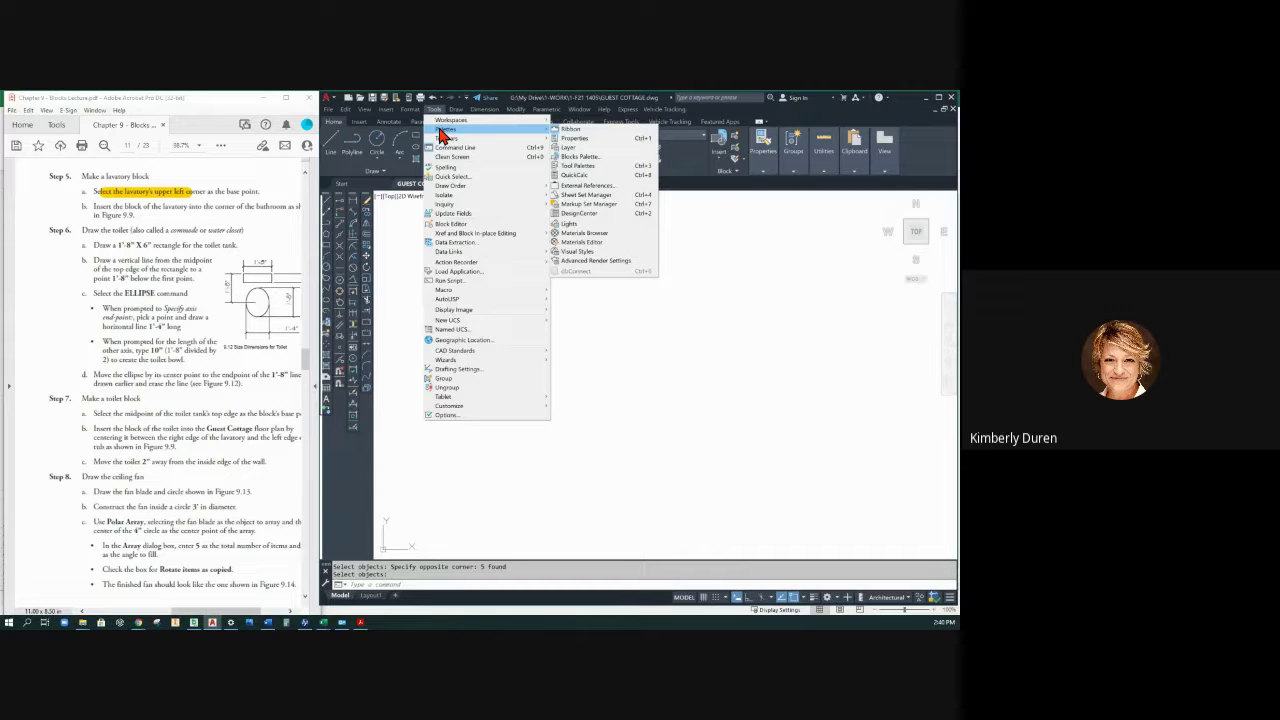
{"action": "left_click", "coordinate": [580, 157]}
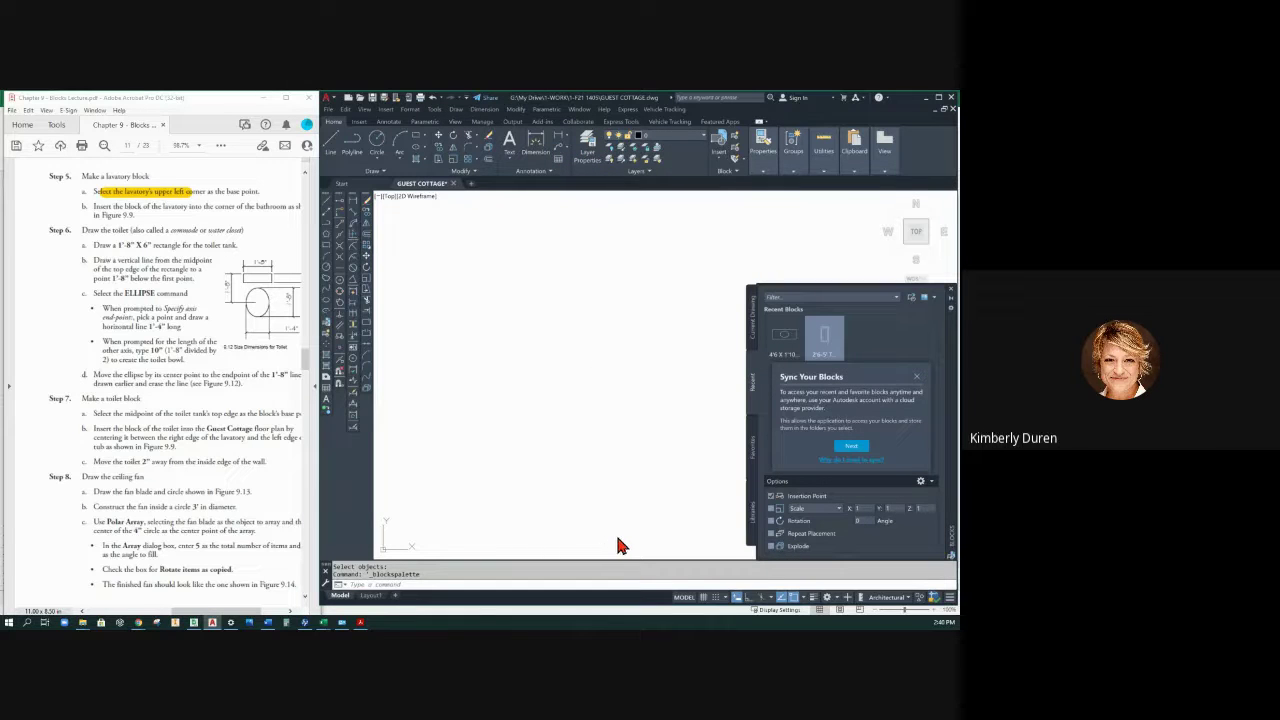
{"action": "left_click", "coordinate": [754, 522]}
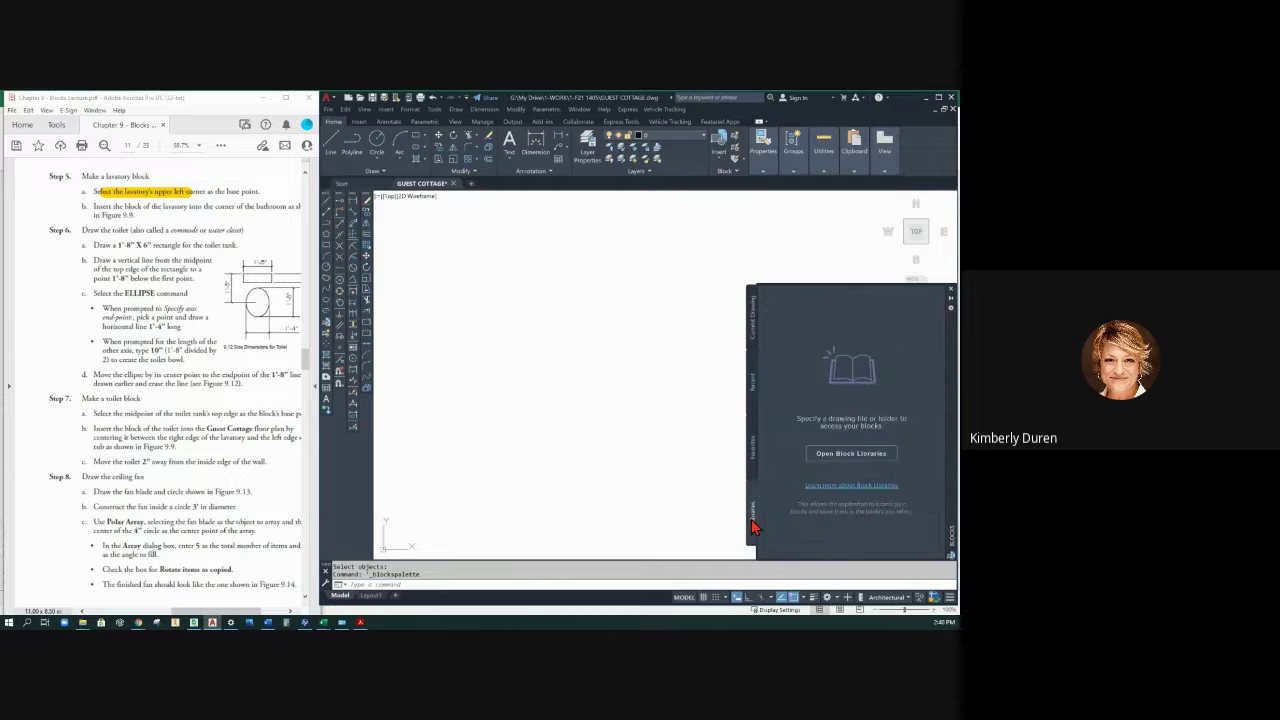
{"action": "left_click", "coordinate": [855, 452]}
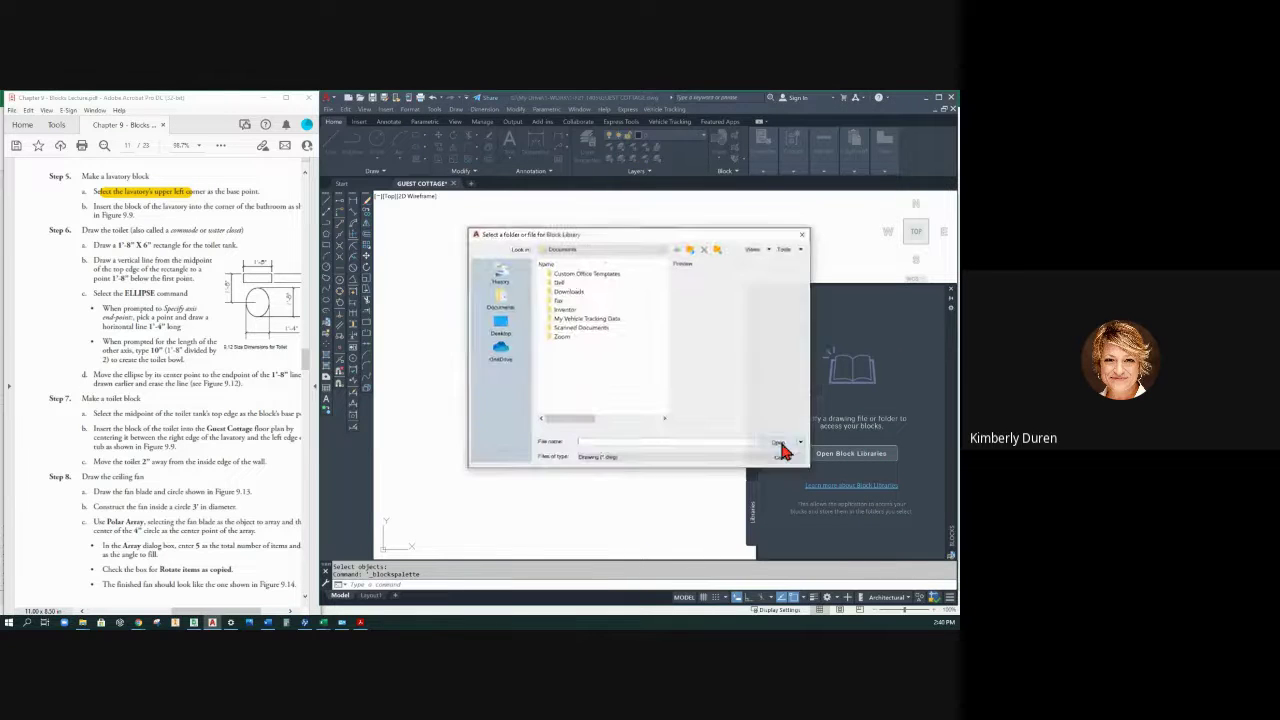
{"action": "left_click", "coordinate": [801, 235]}
{"action": "left_click", "coordinate": [752, 447]}
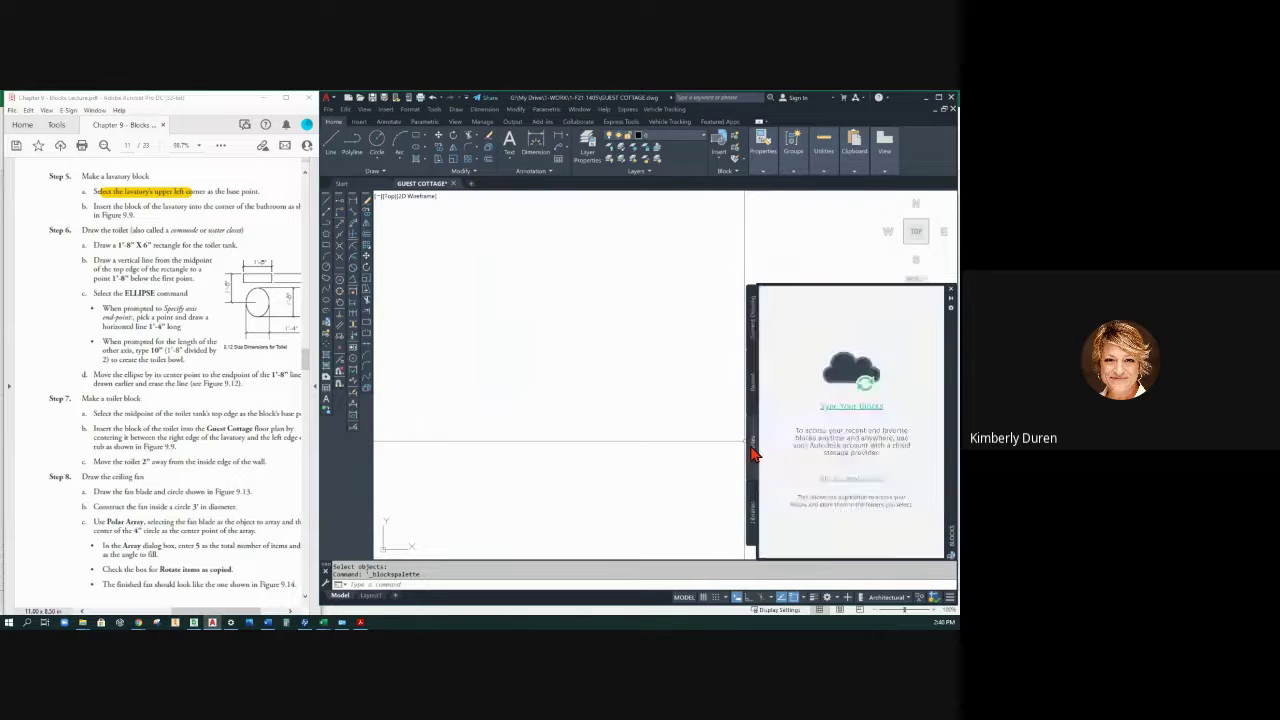
{"action": "left_click", "coordinate": [753, 388]}
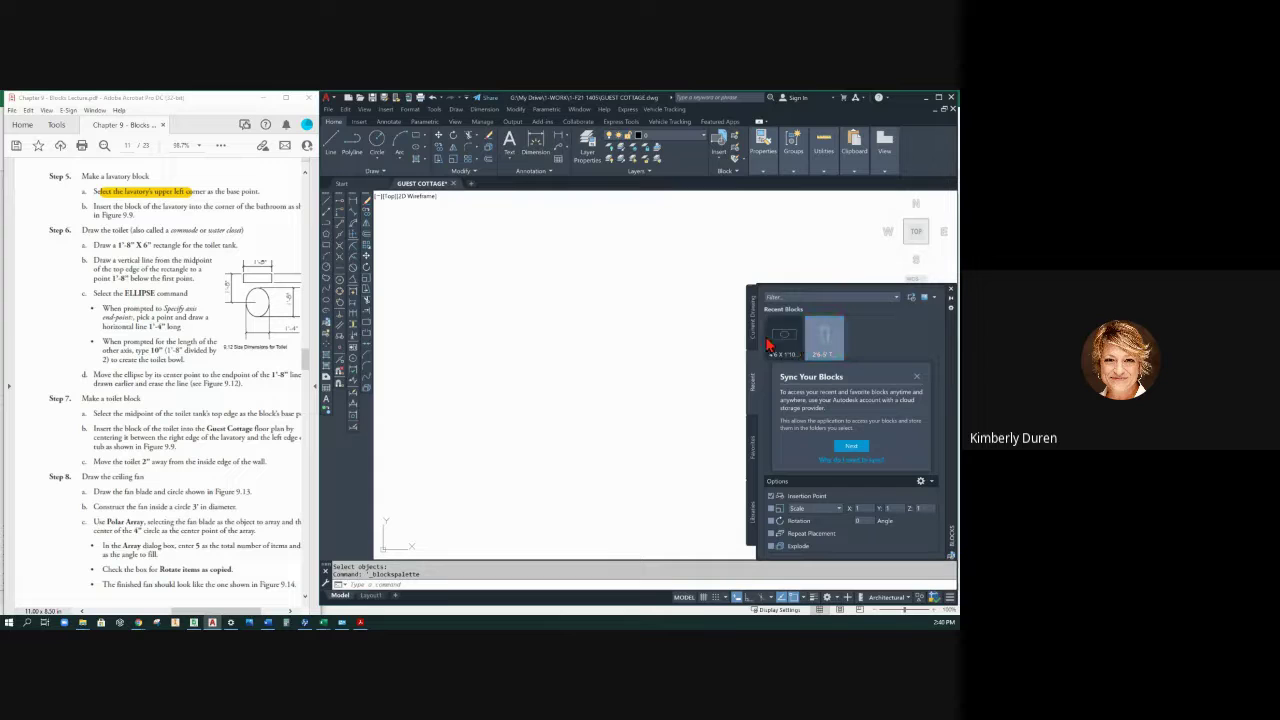
{"action": "left_click", "coordinate": [753, 333]}
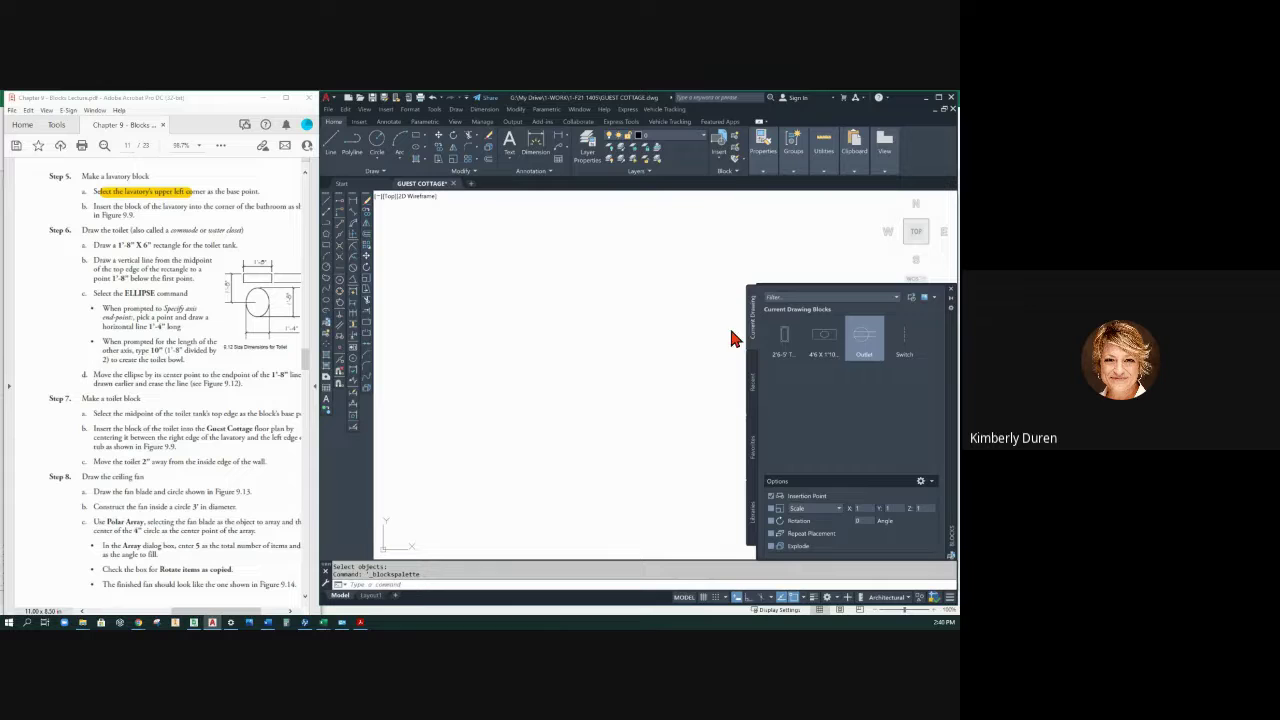
{"action": "left_click", "coordinate": [949, 290]}
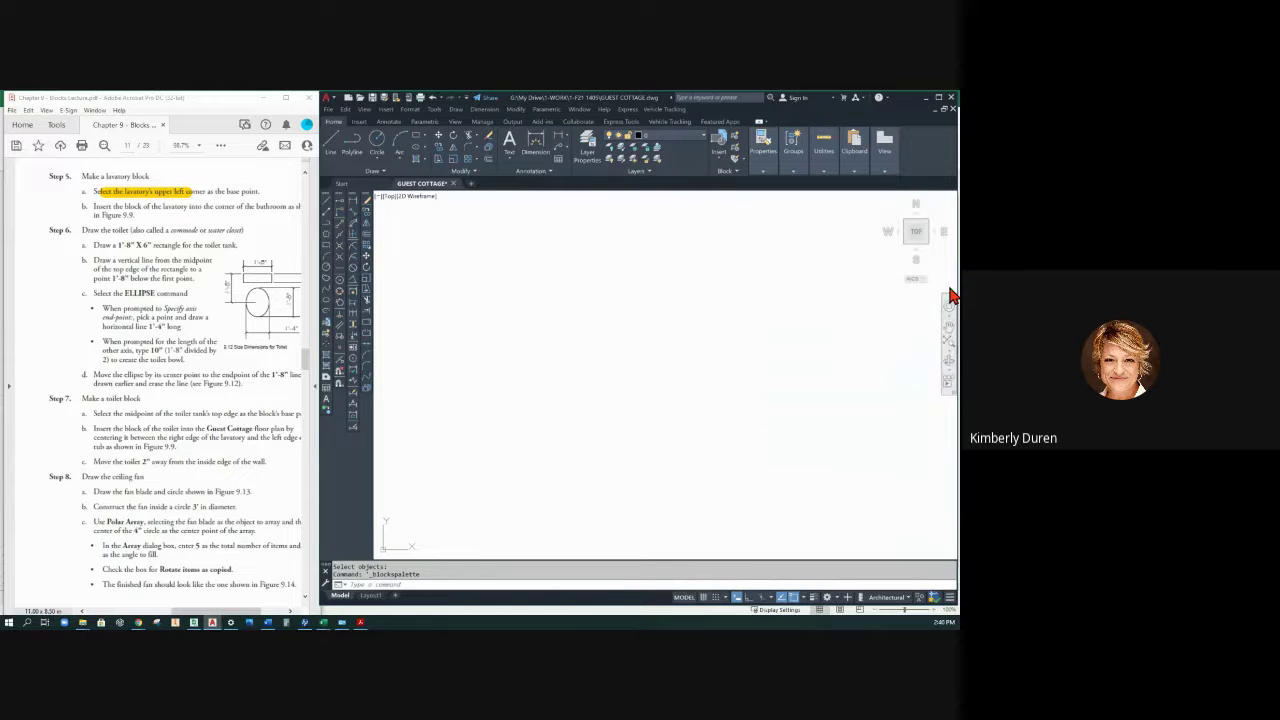
Step: Toggle the Tool Palettes, and open DesignCenter to examine the content categories of the GUEST COTTAGE drawing before closing it
{"action": "left_click", "coordinate": [434, 109]}
{"action": "mouse_move", "coordinate": [441, 137]}
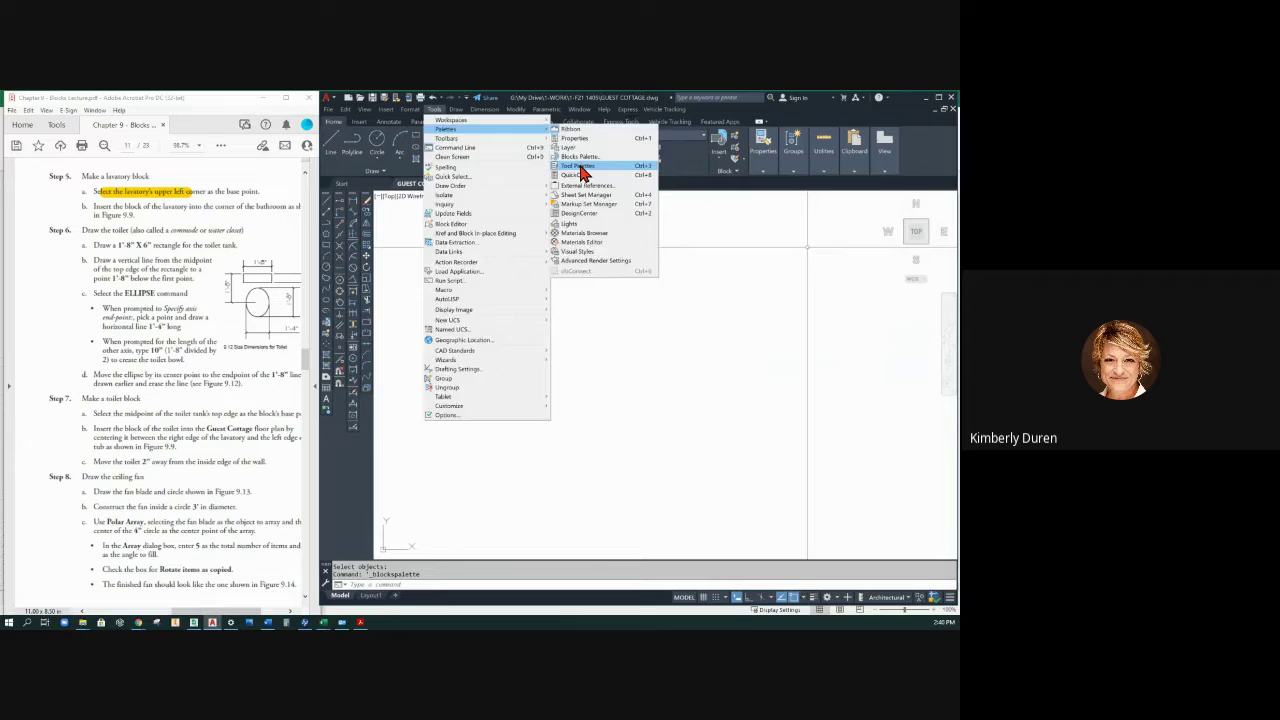
{"action": "left_click", "coordinate": [579, 166]}
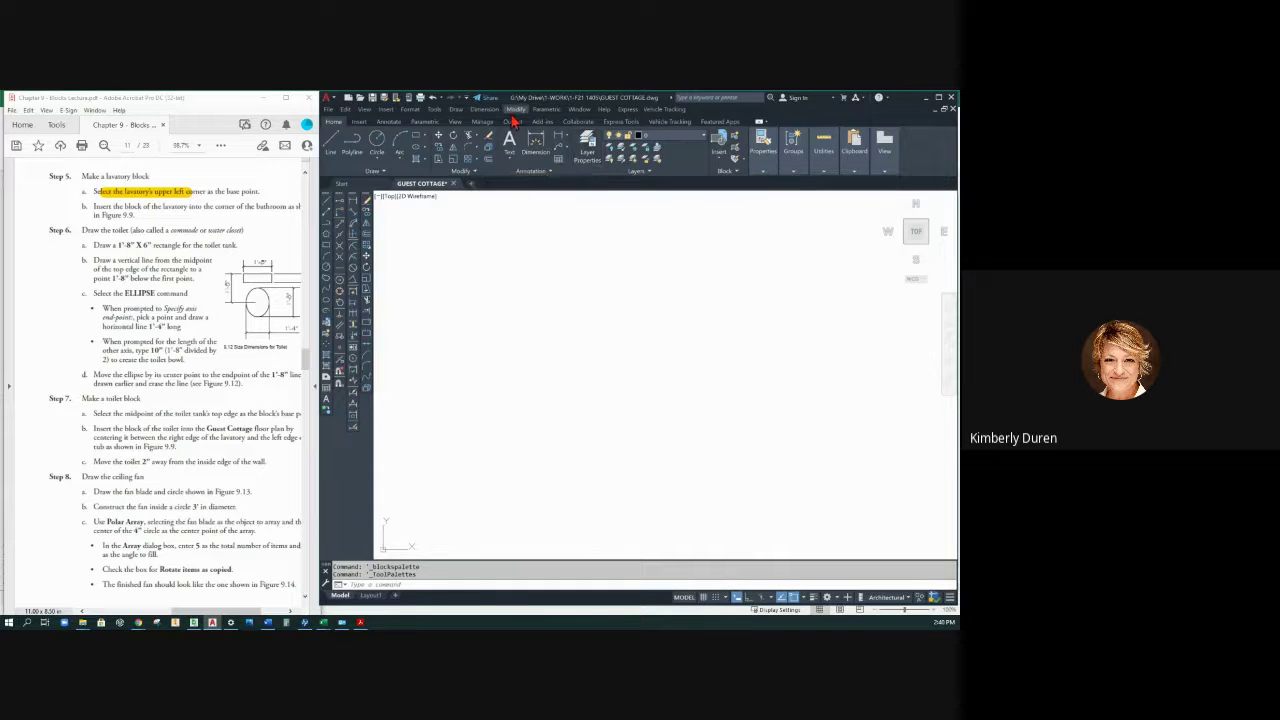
{"action": "left_click", "coordinate": [434, 109]}
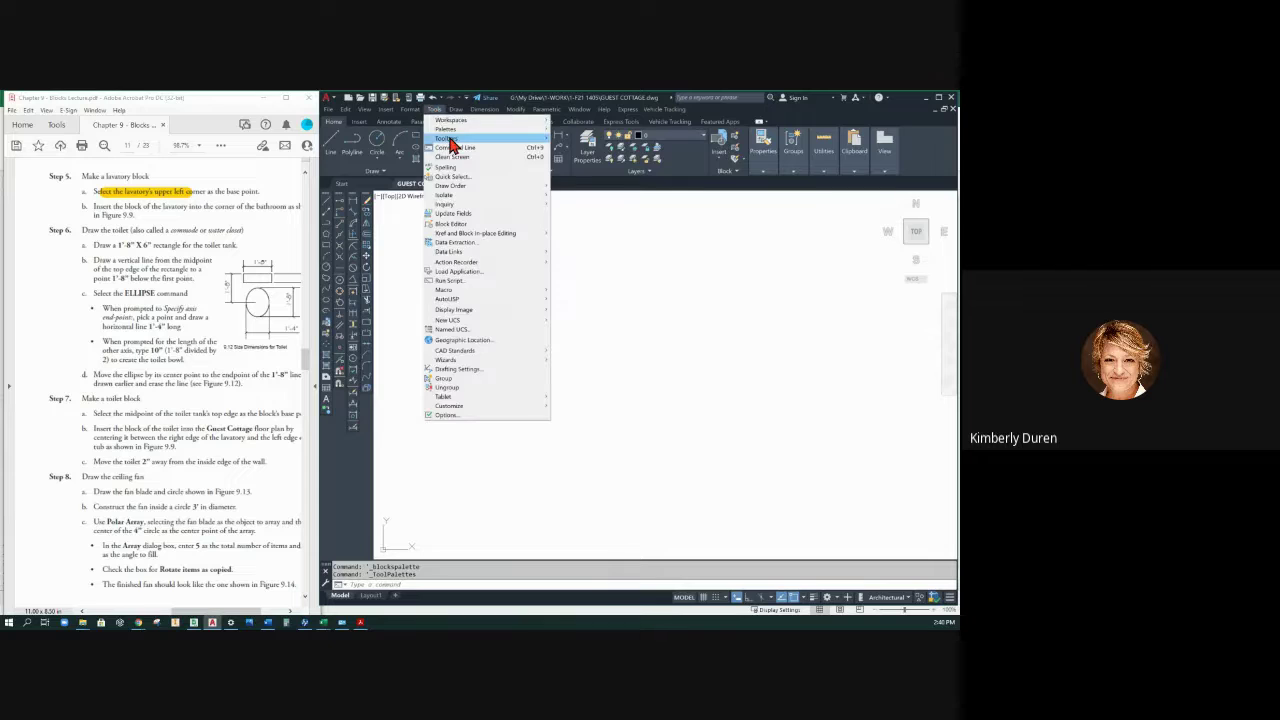
{"action": "mouse_move", "coordinate": [500, 138]}
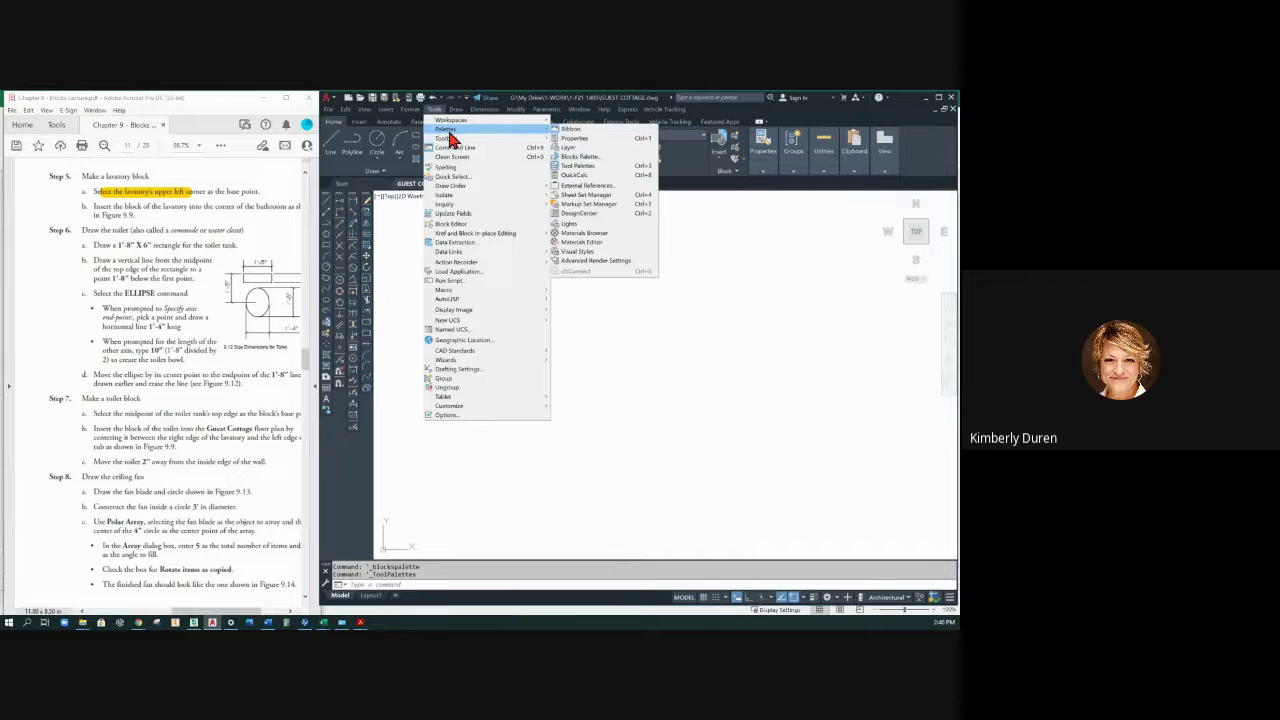
{"action": "left_click", "coordinate": [595, 214]}
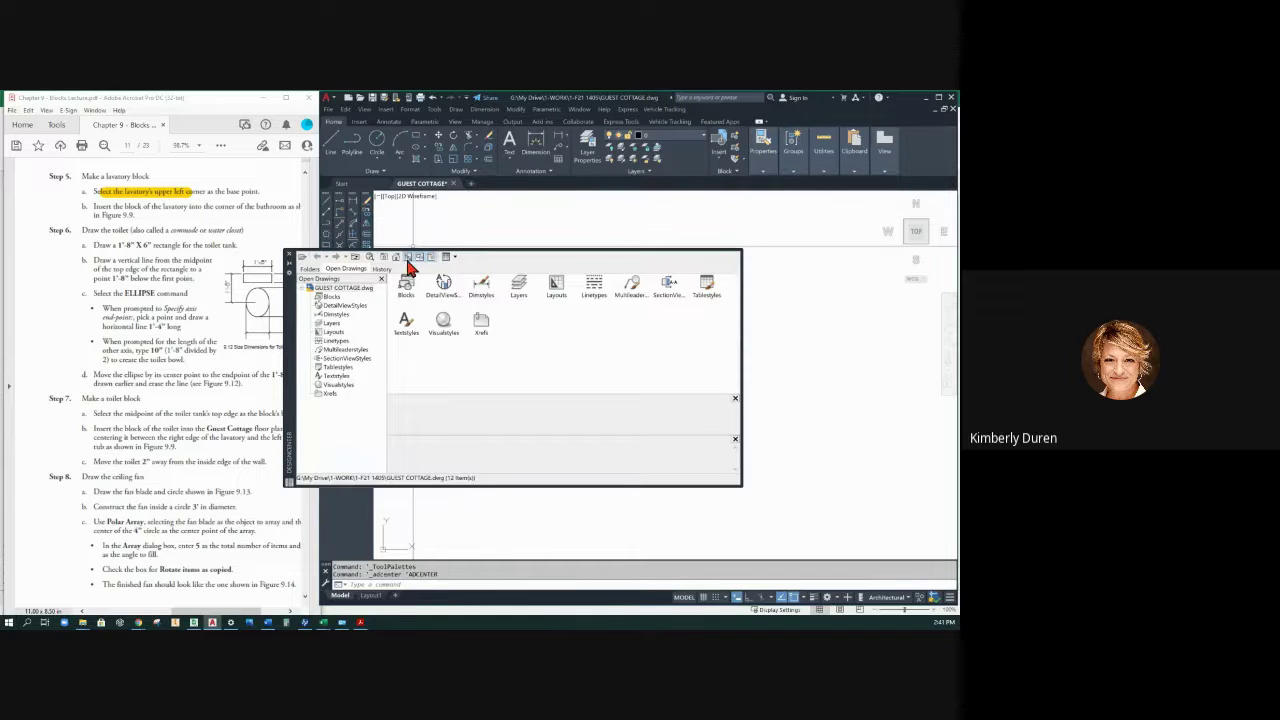
{"action": "left_click", "coordinate": [289, 254]}
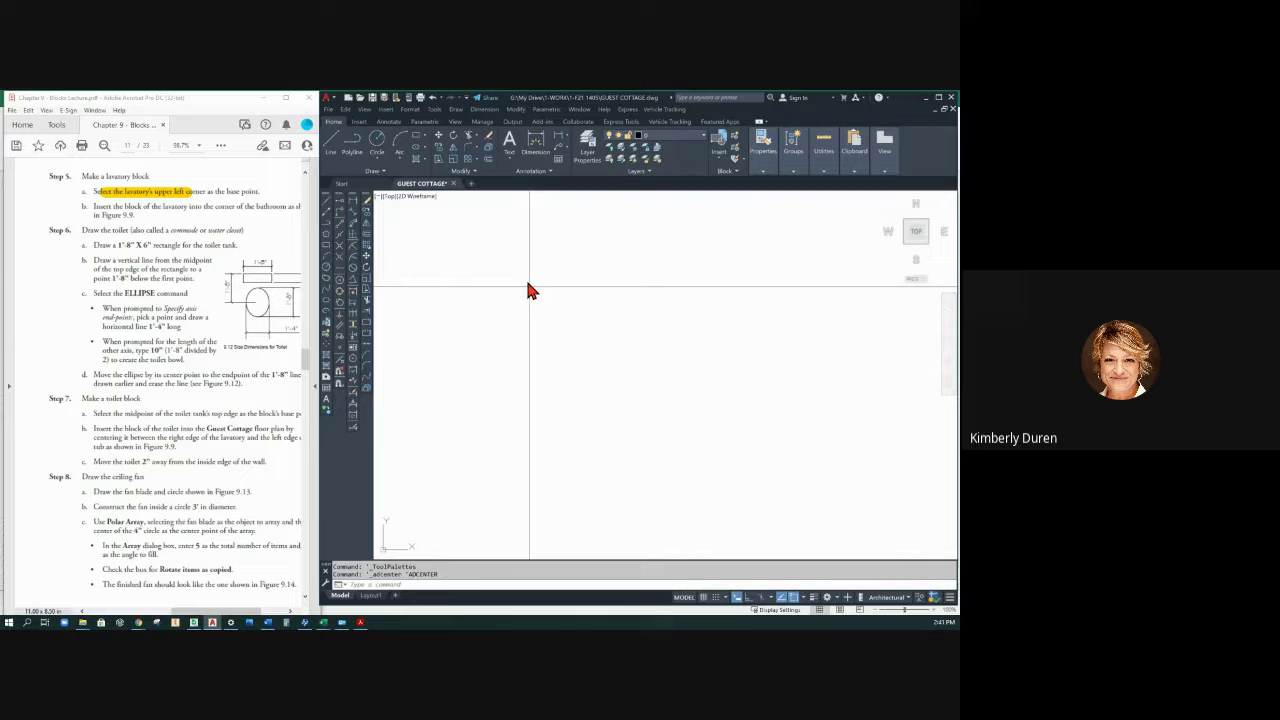
Step: Draw a 1'-8" by 6" rectangle for the toilet tank in the empty drawing area
{"action": "left_click", "coordinate": [417, 138]}
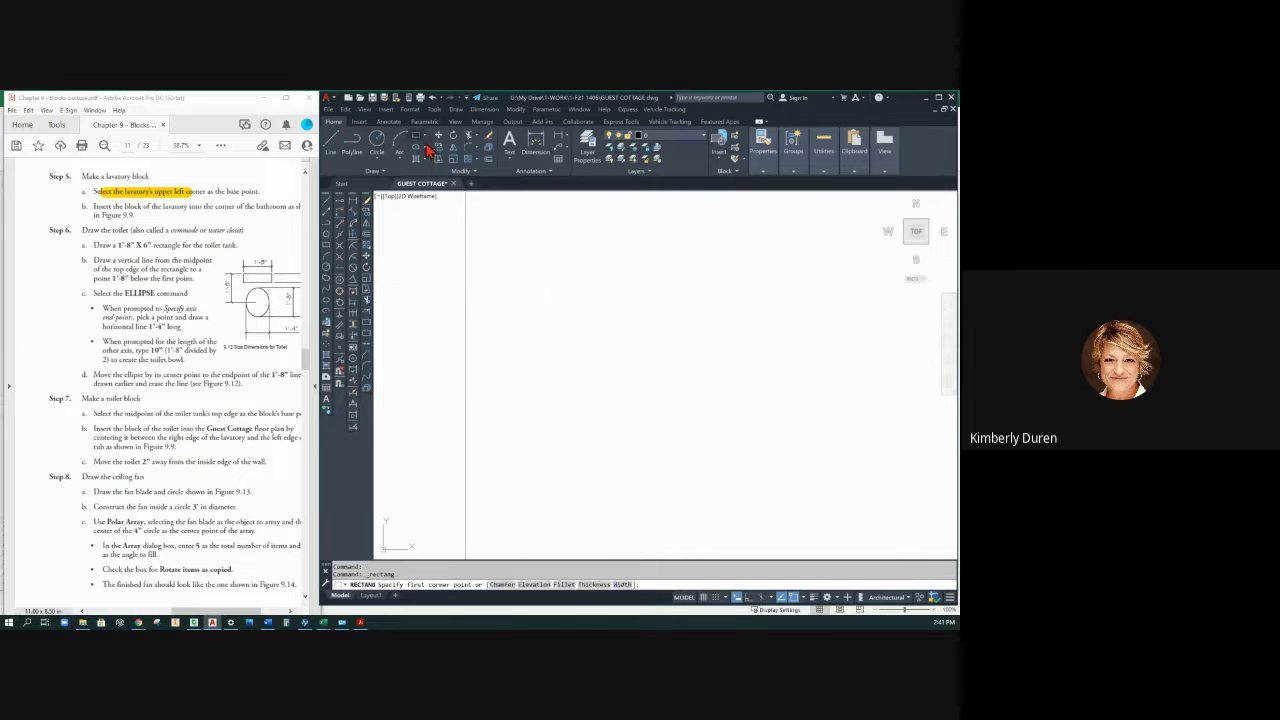
{"action": "left_click", "coordinate": [500, 268]}
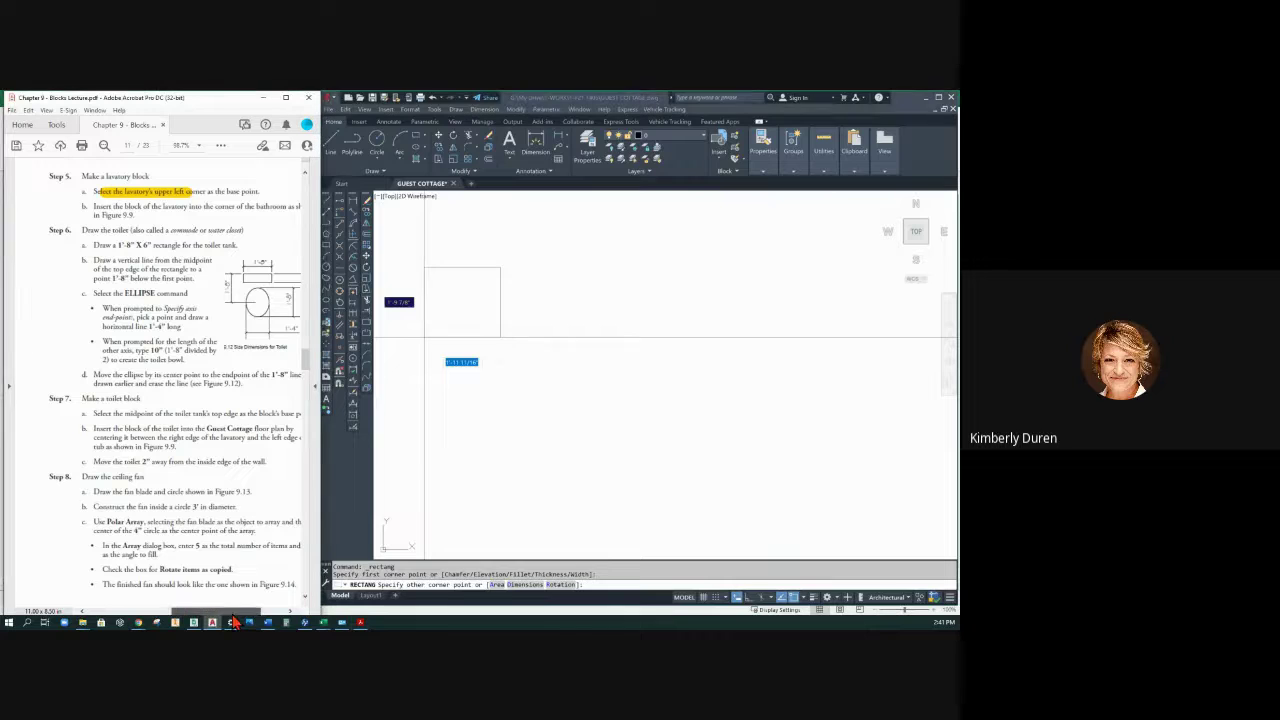
{"action": "left_click_drag", "start_coordinate": [234, 613], "coordinate": [260, 622]}
{"action": "left_click", "coordinate": [566, 283]}
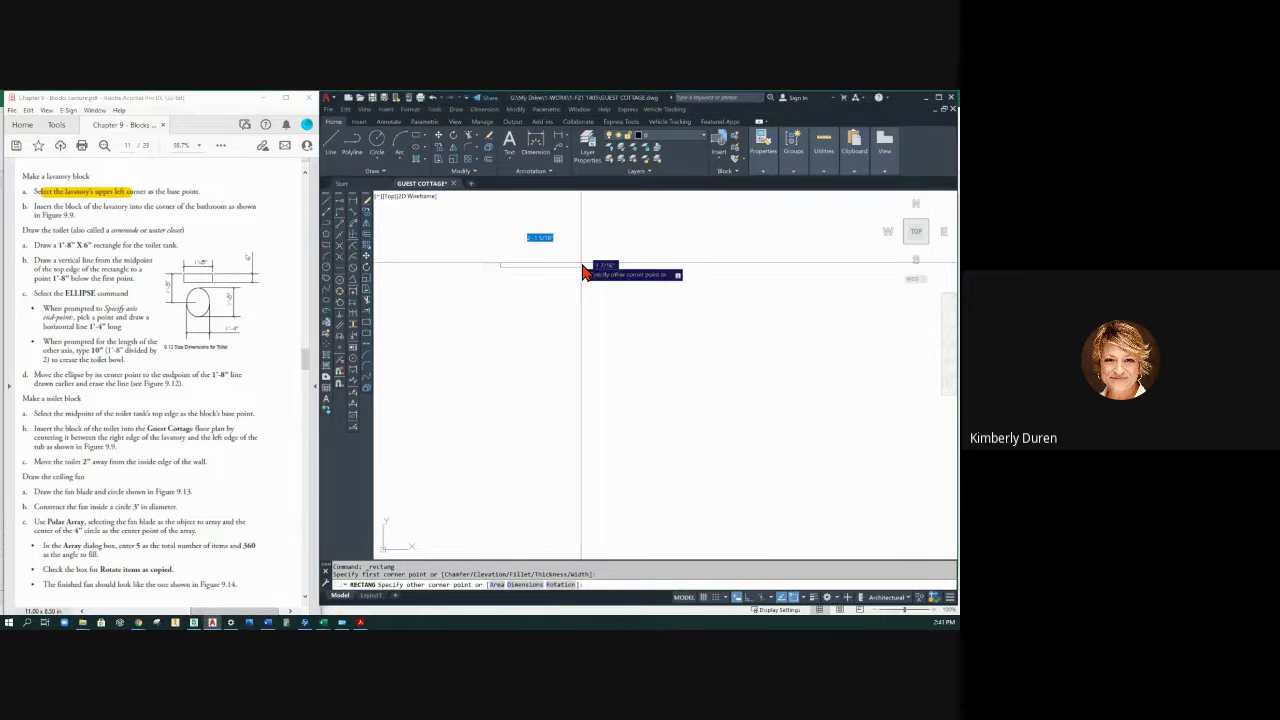
{"action": "type", "text": "1"}
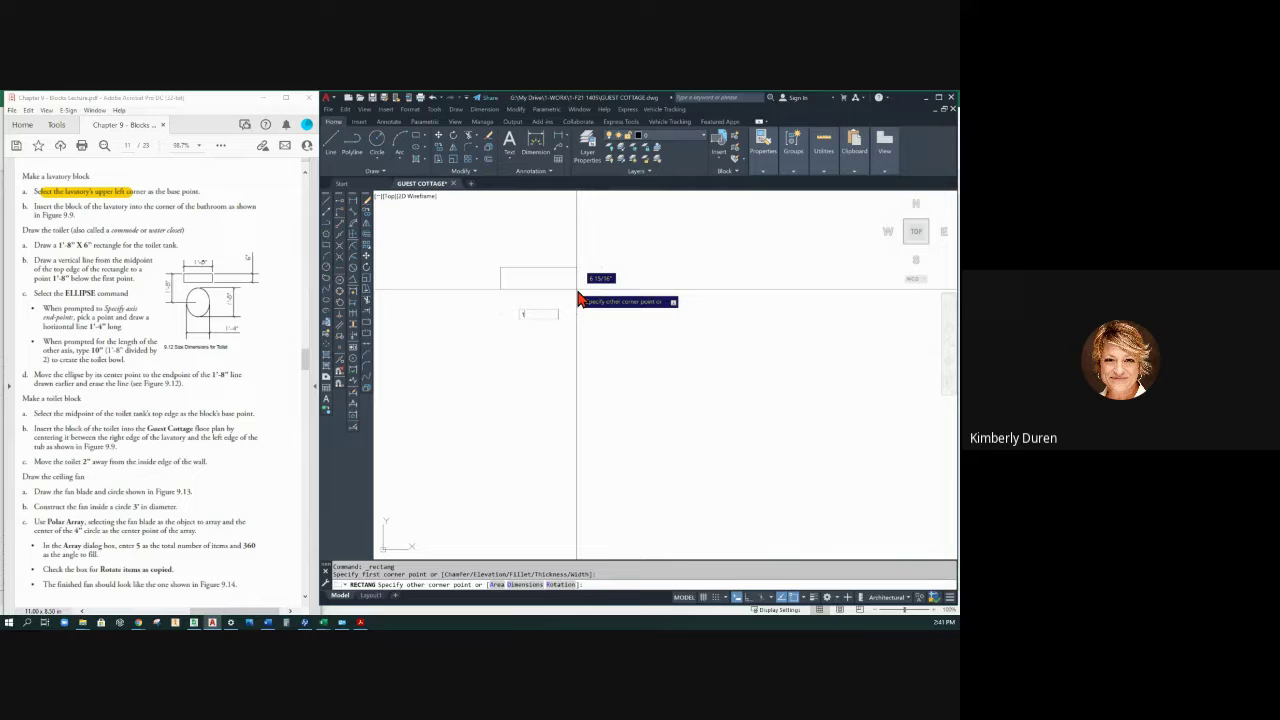
{"action": "type", "text": "'8"}
{"action": "key", "text": "Tab"}
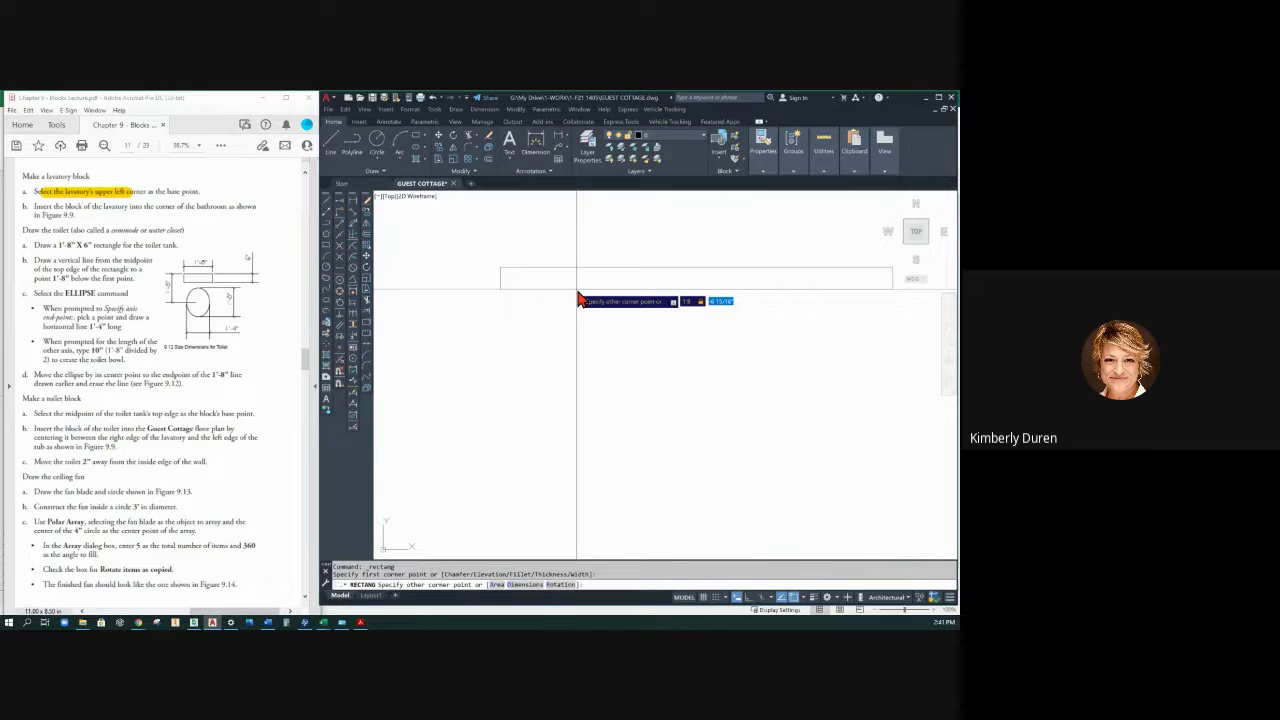
{"action": "type", "text": "6"}
{"action": "key", "text": "Return"}
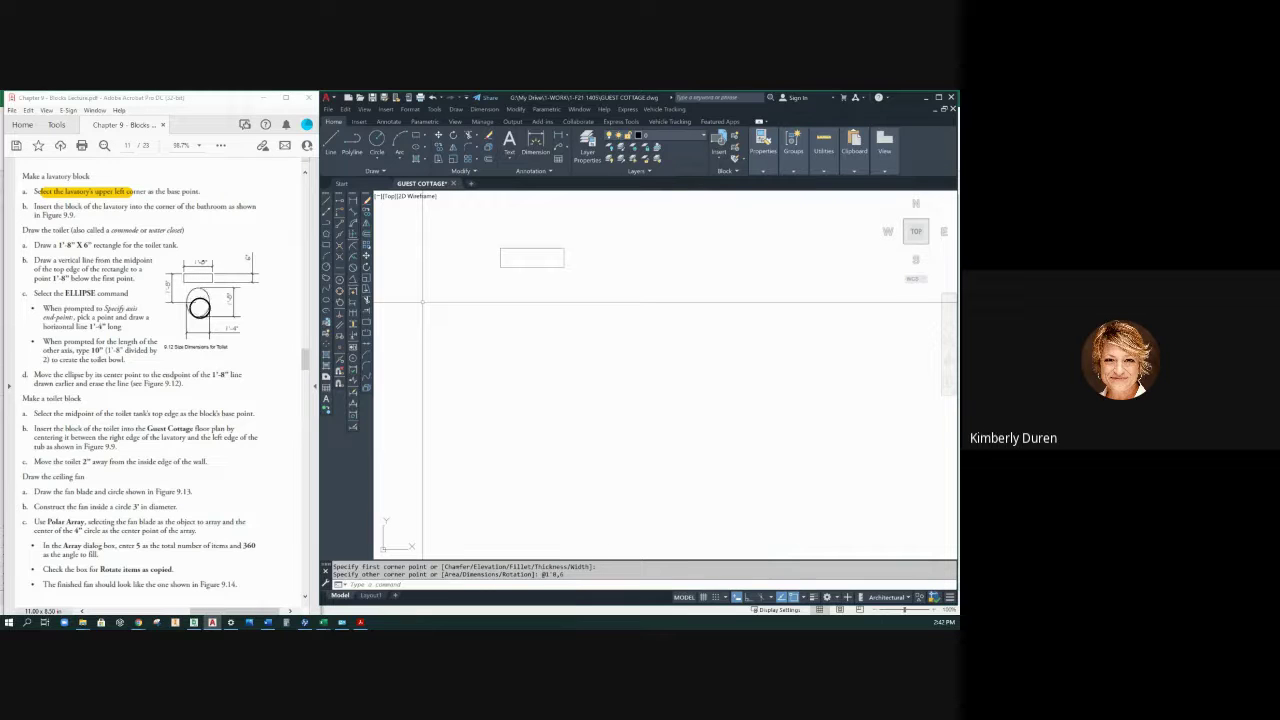
Step: Draw a 1'-8" vertical line downward from the midpoint of the tank rectangle's top edge
{"action": "left_click", "coordinate": [331, 140]}
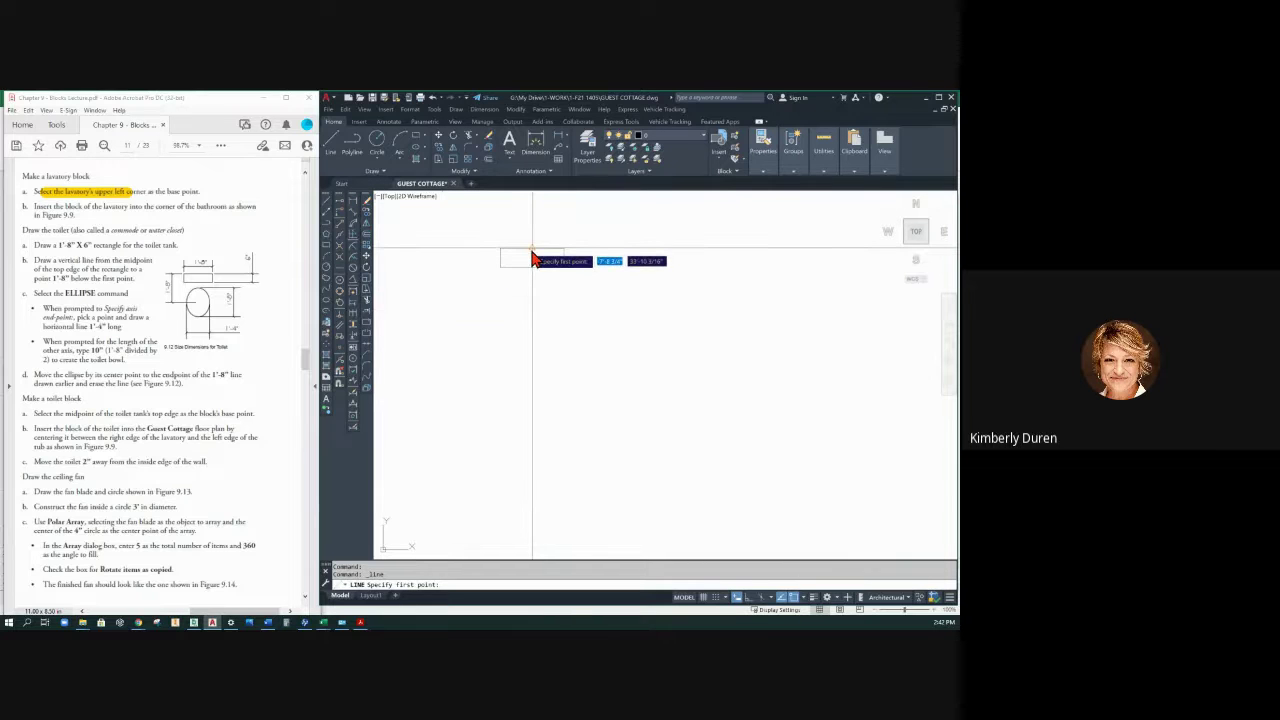
{"action": "left_click", "coordinate": [167, 273]}
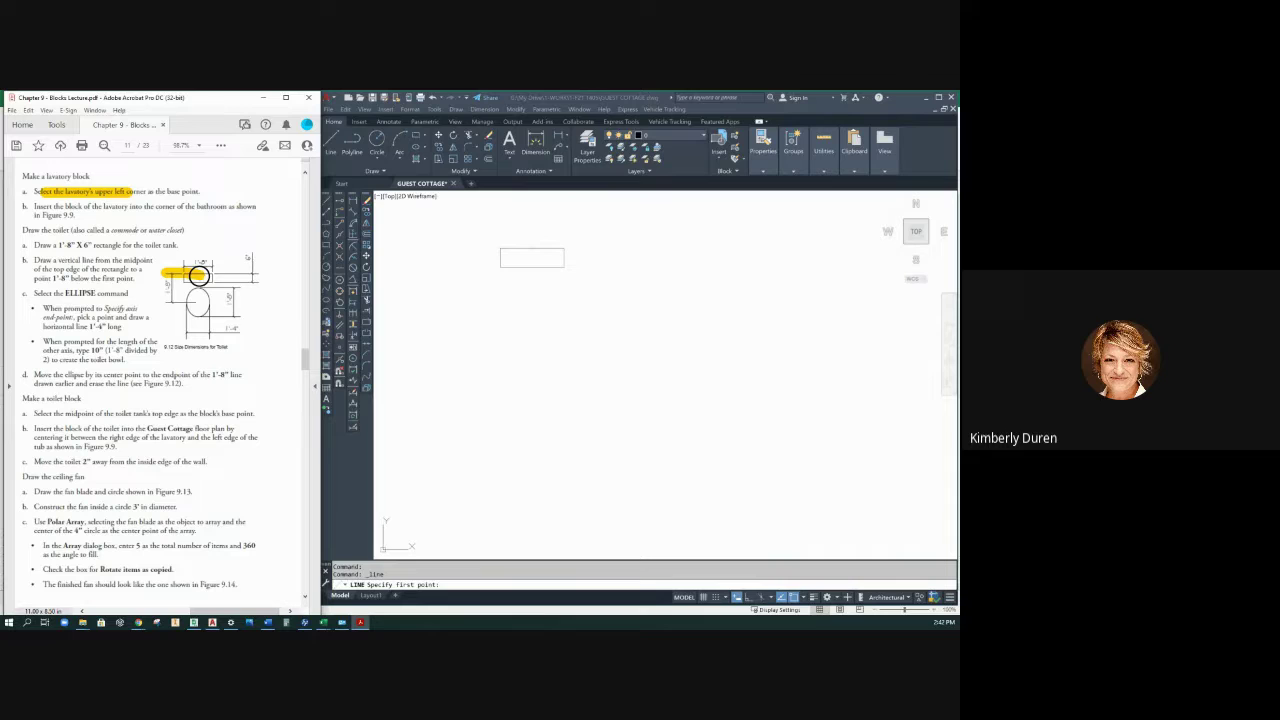
{"action": "left_click", "coordinate": [532, 258]}
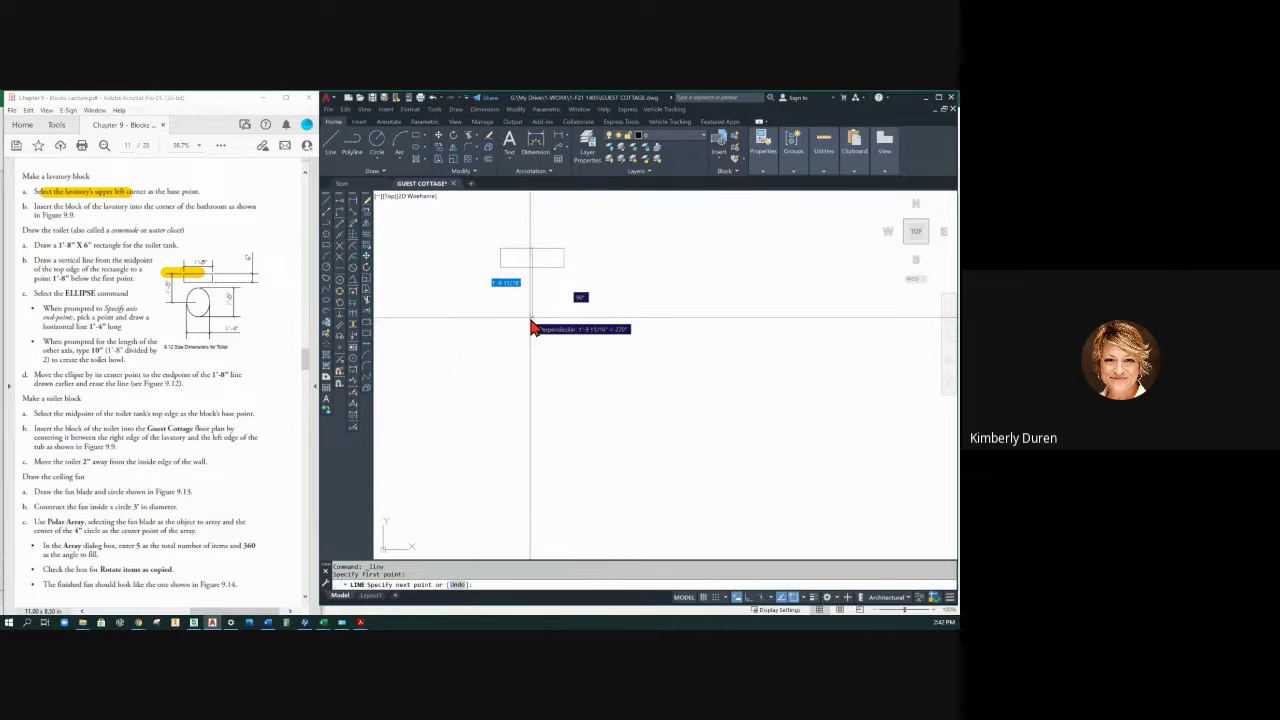
{"action": "type", "text": "1'8"}
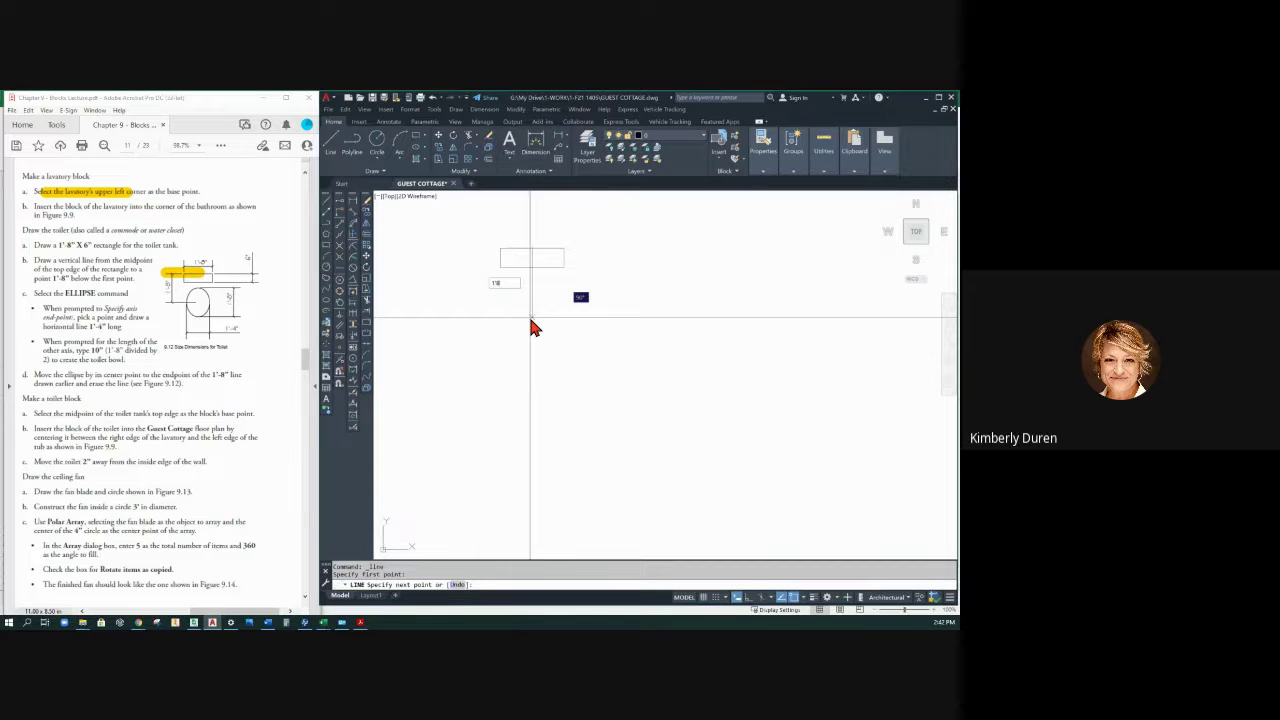
{"action": "key", "text": "Return"}
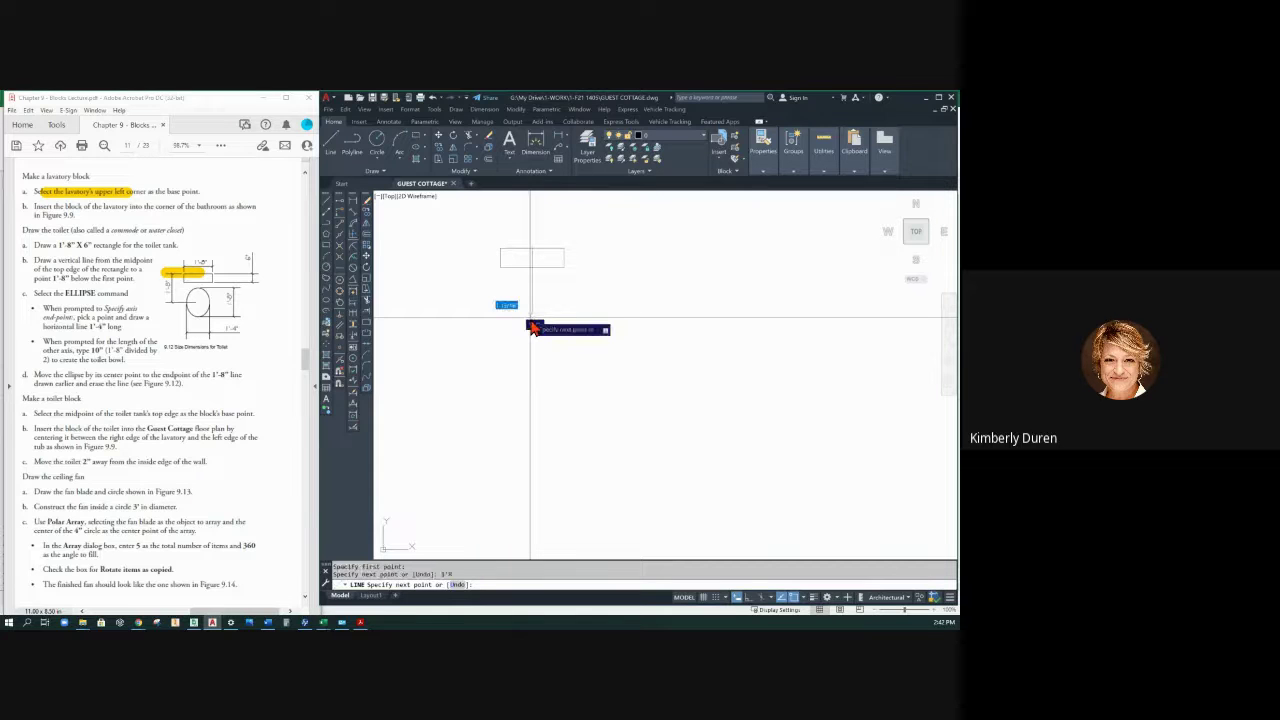
{"action": "key", "text": "Return"}
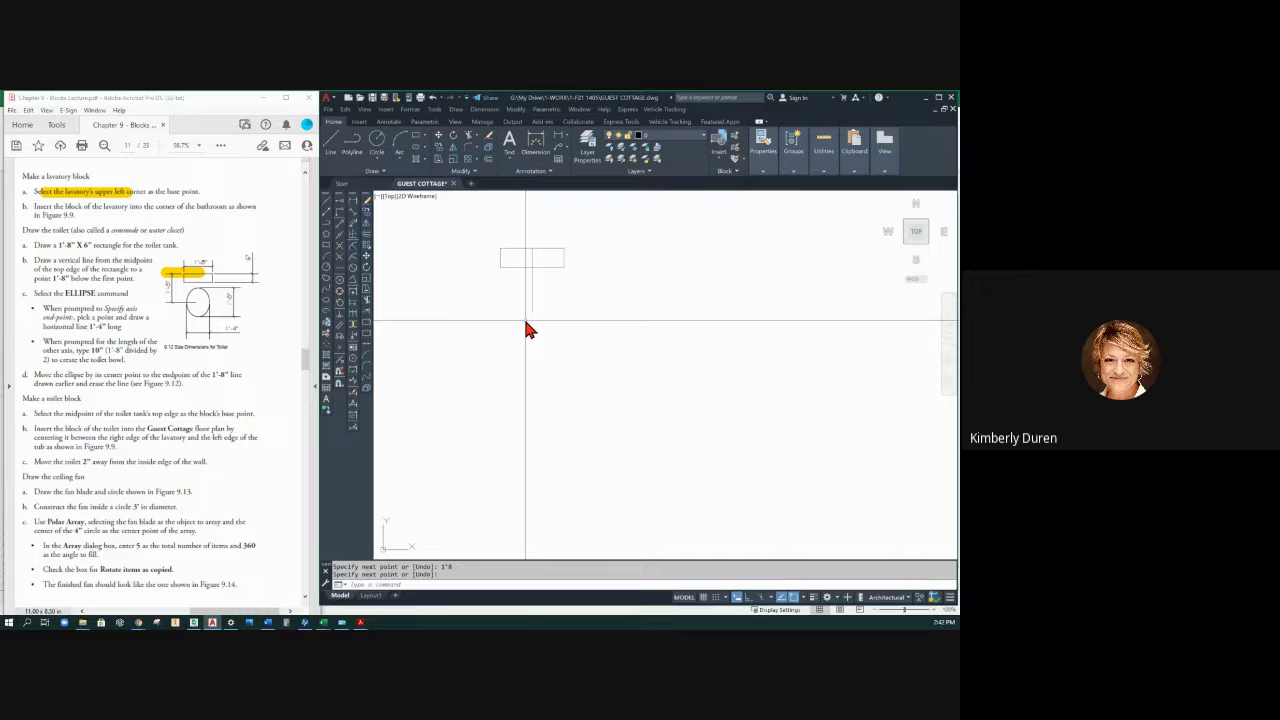
Step: Draw an ellipse below the vertical line with a 1'-8" vertical axis and an 8" distance to the other axis, using Ortho
{"action": "type", "text": "el"}
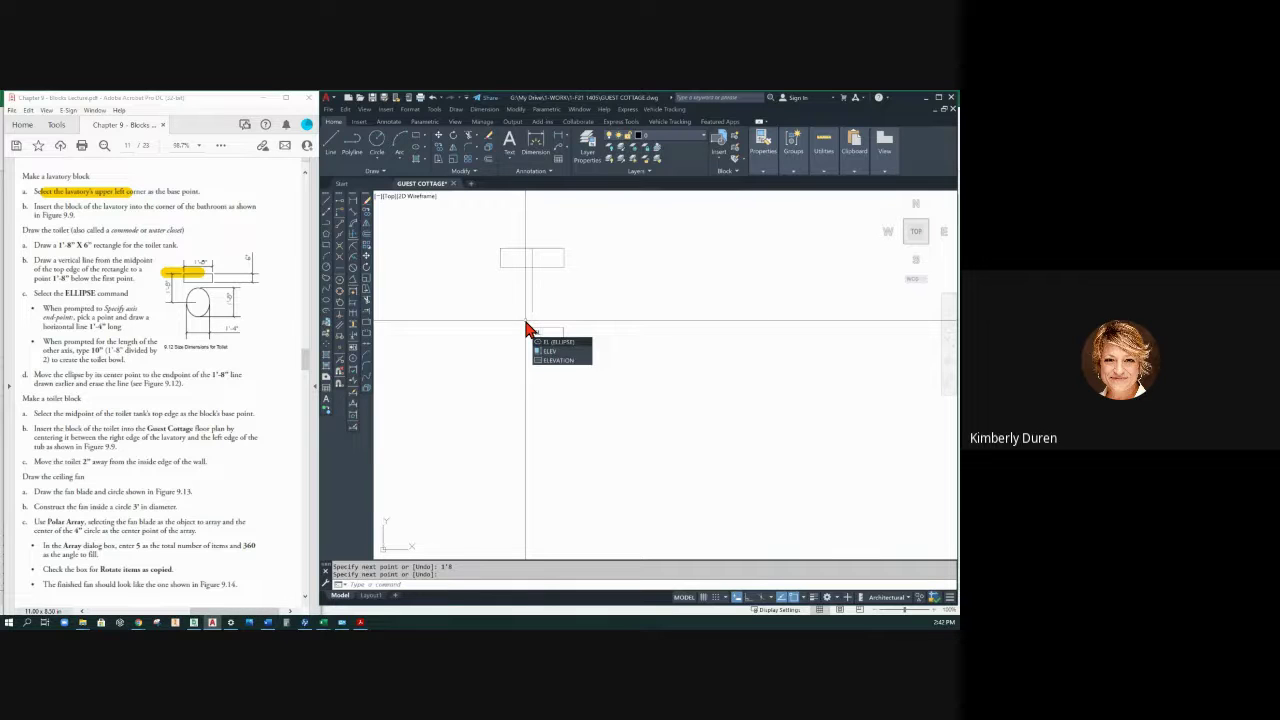
{"action": "key", "text": "Return"}
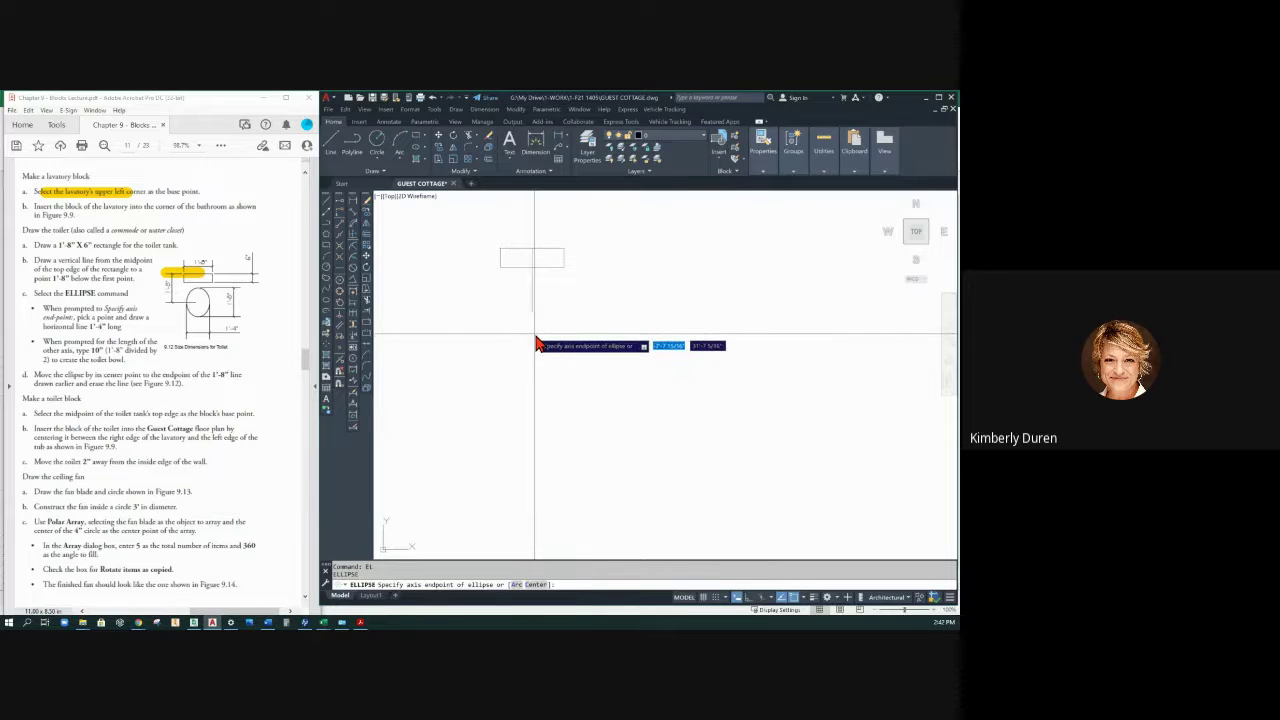
{"action": "left_click", "coordinate": [537, 344]}
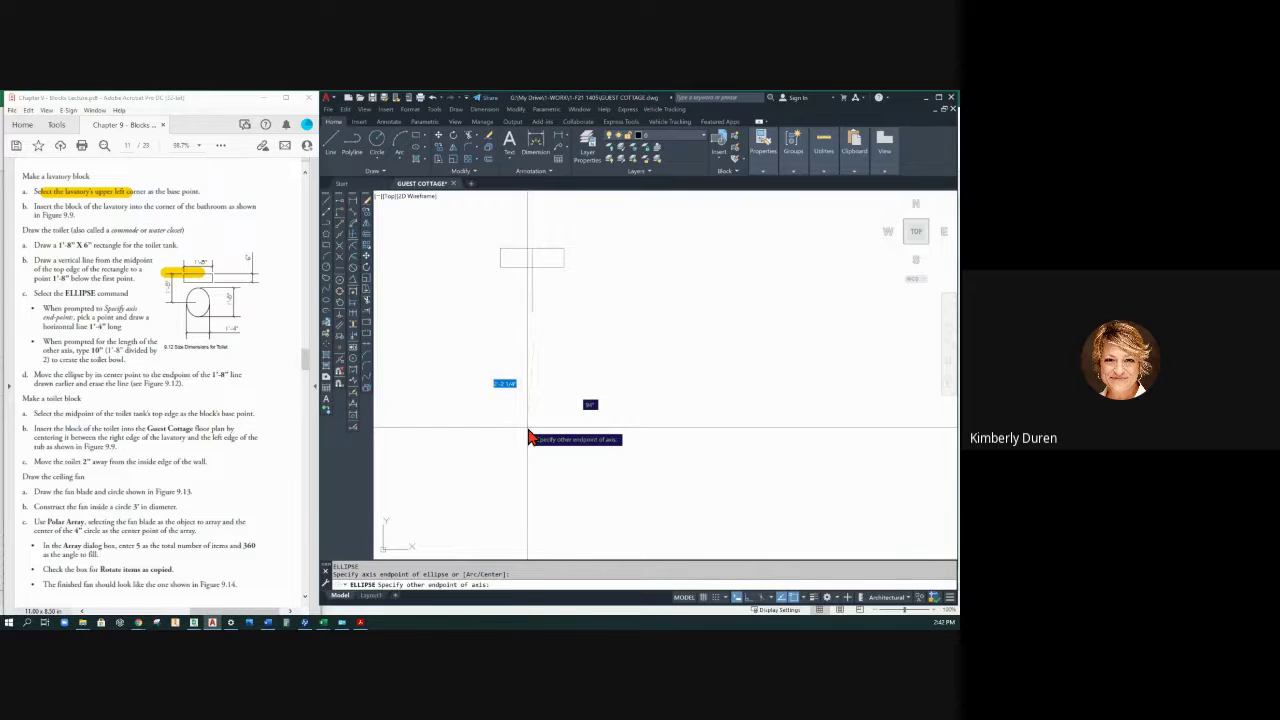
{"action": "key", "text": "F8"}
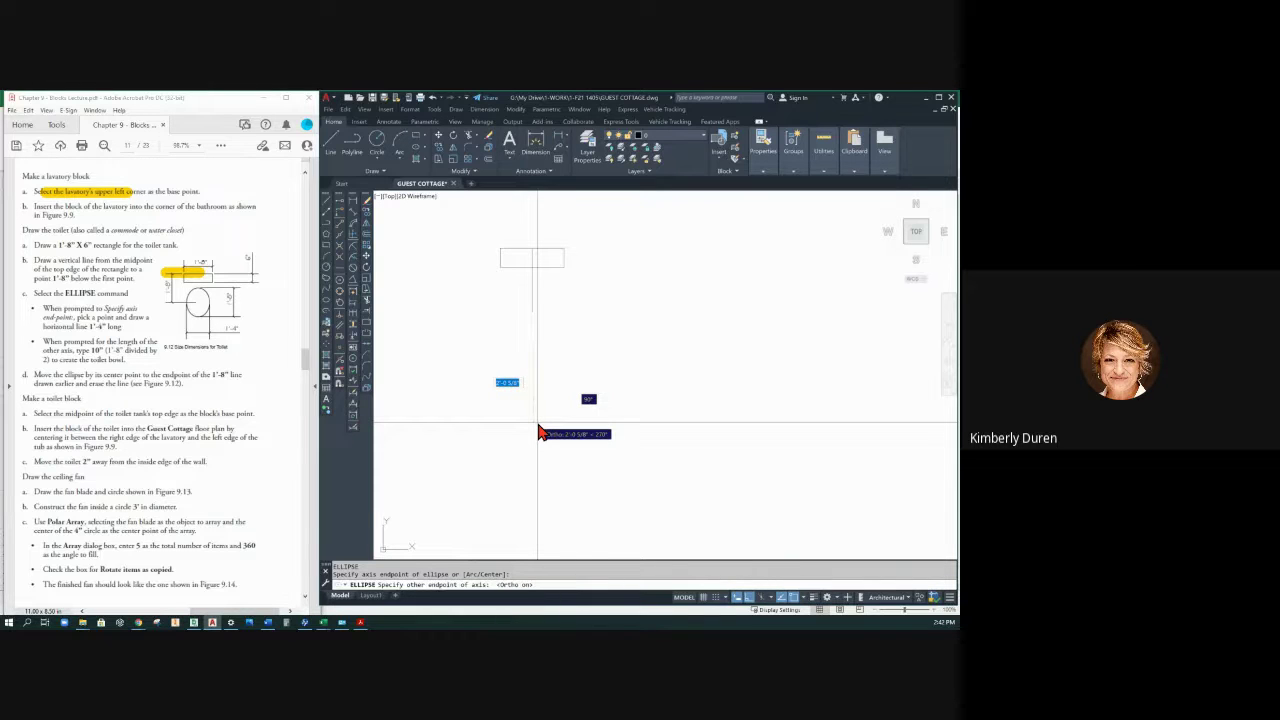
{"action": "type", "text": "1'8"}
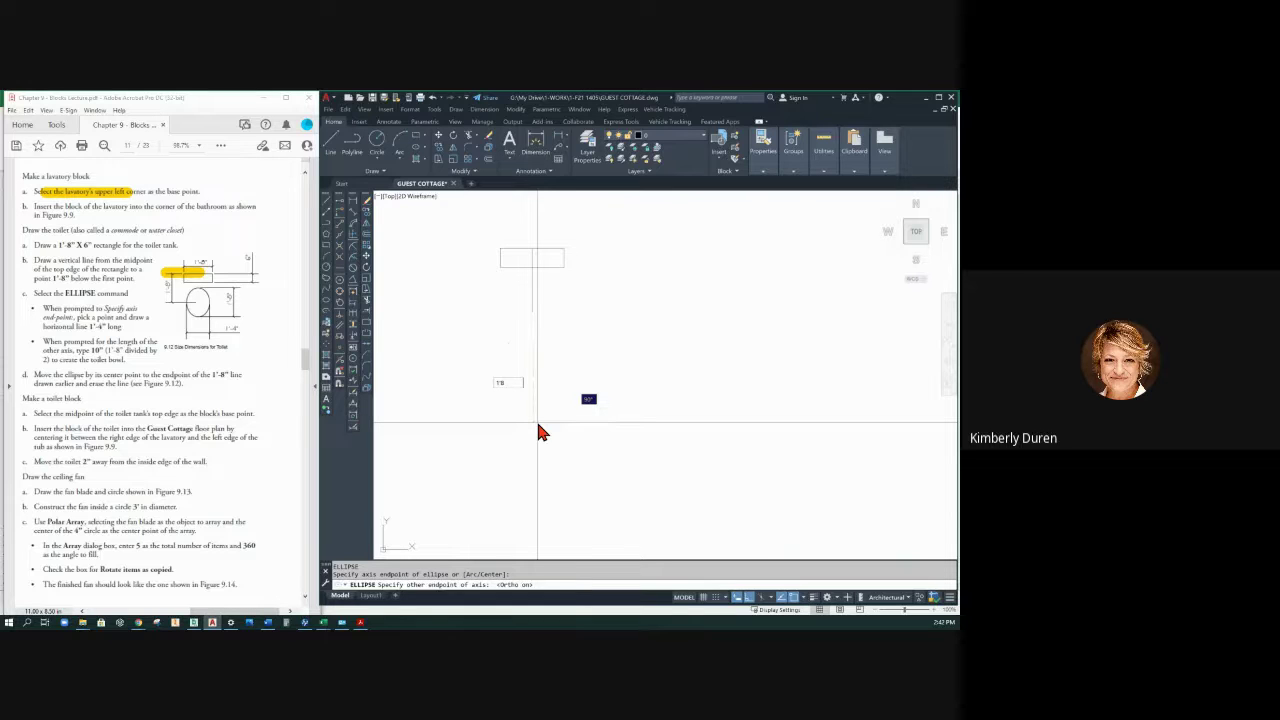
{"action": "key", "text": "Return"}
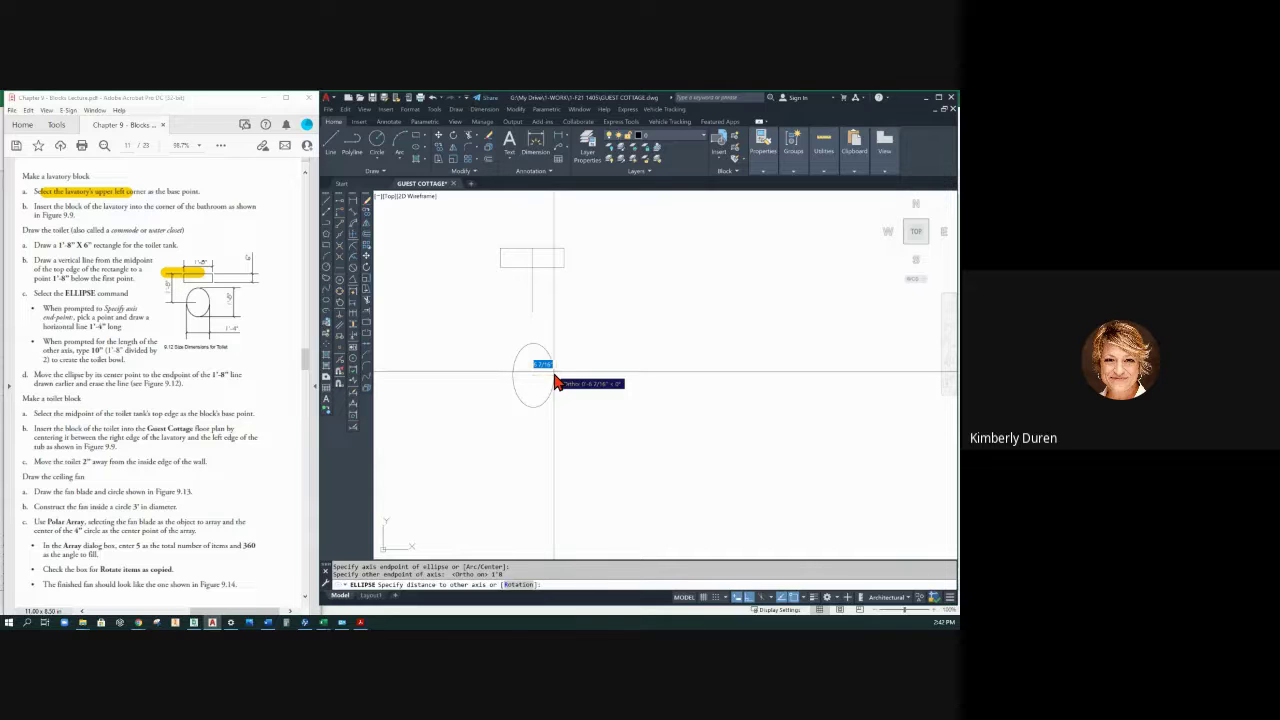
{"action": "type", "text": "8"}
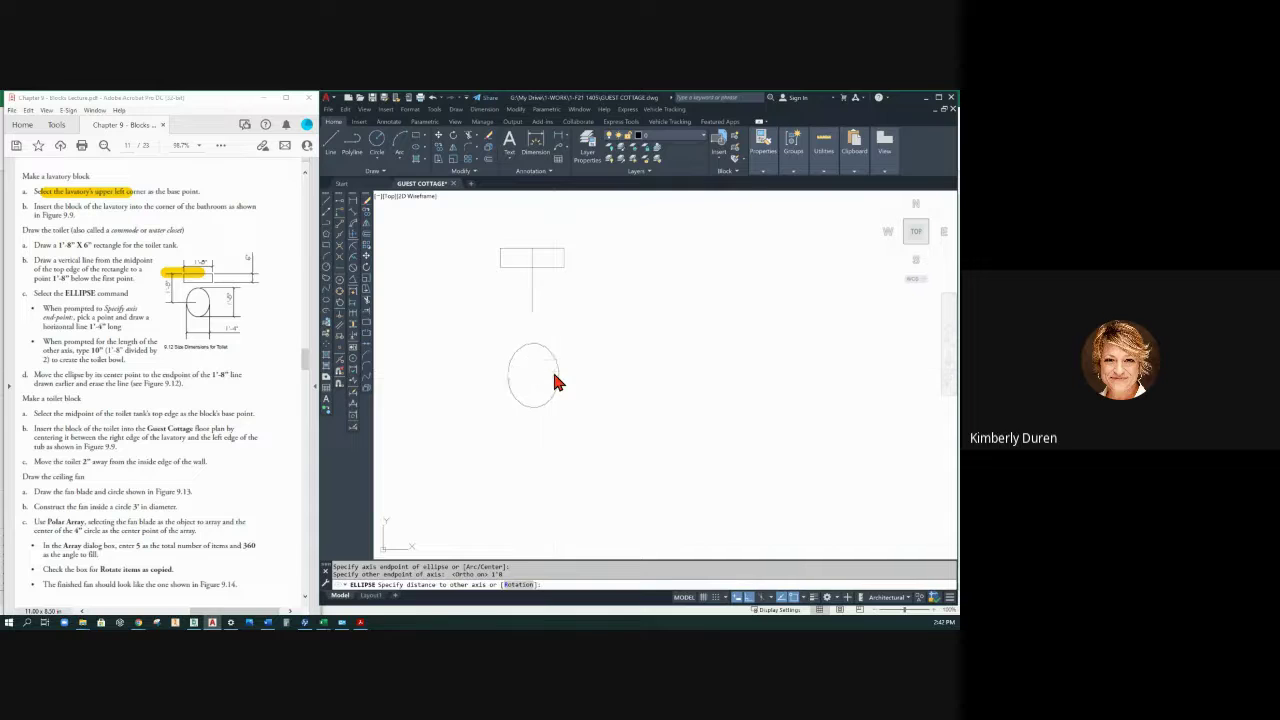
{"action": "key", "text": "Return"}
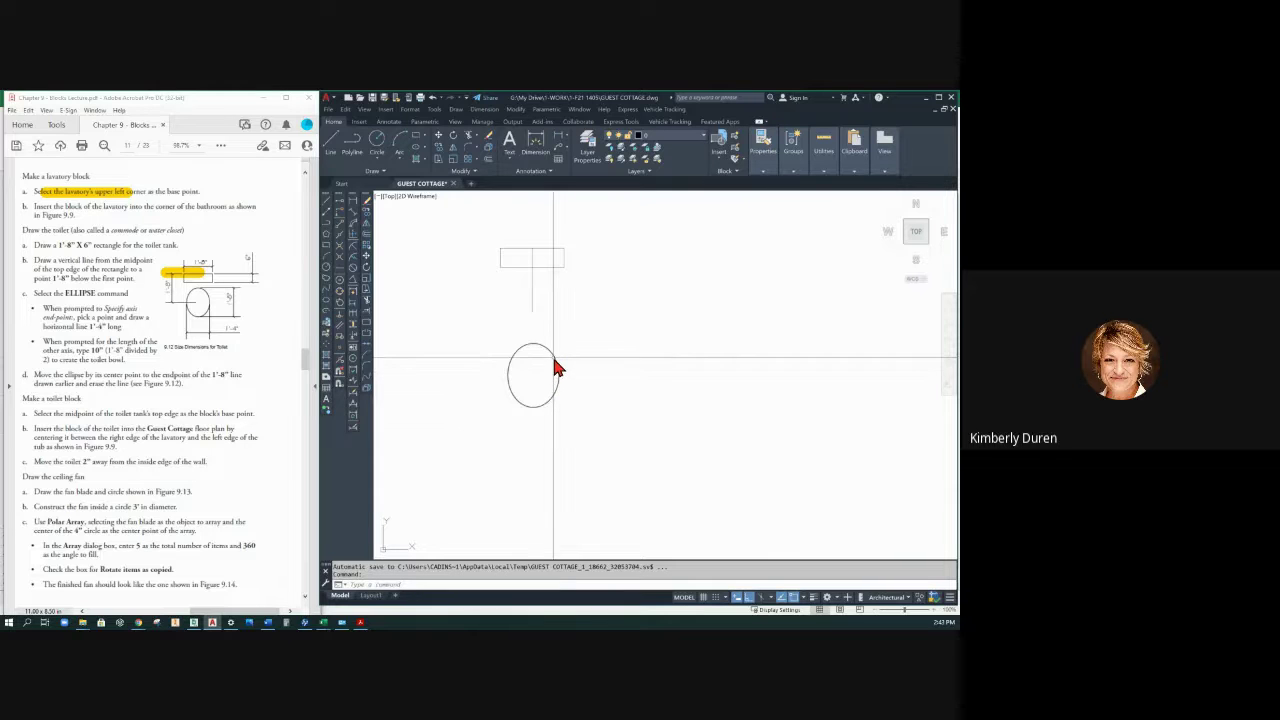
Step: Move the ellipse by its center to the lower endpoint of the 1'-8" line, and erase that line
{"action": "left_click", "coordinate": [557, 366]}
{"action": "left_click", "coordinate": [533, 376]}
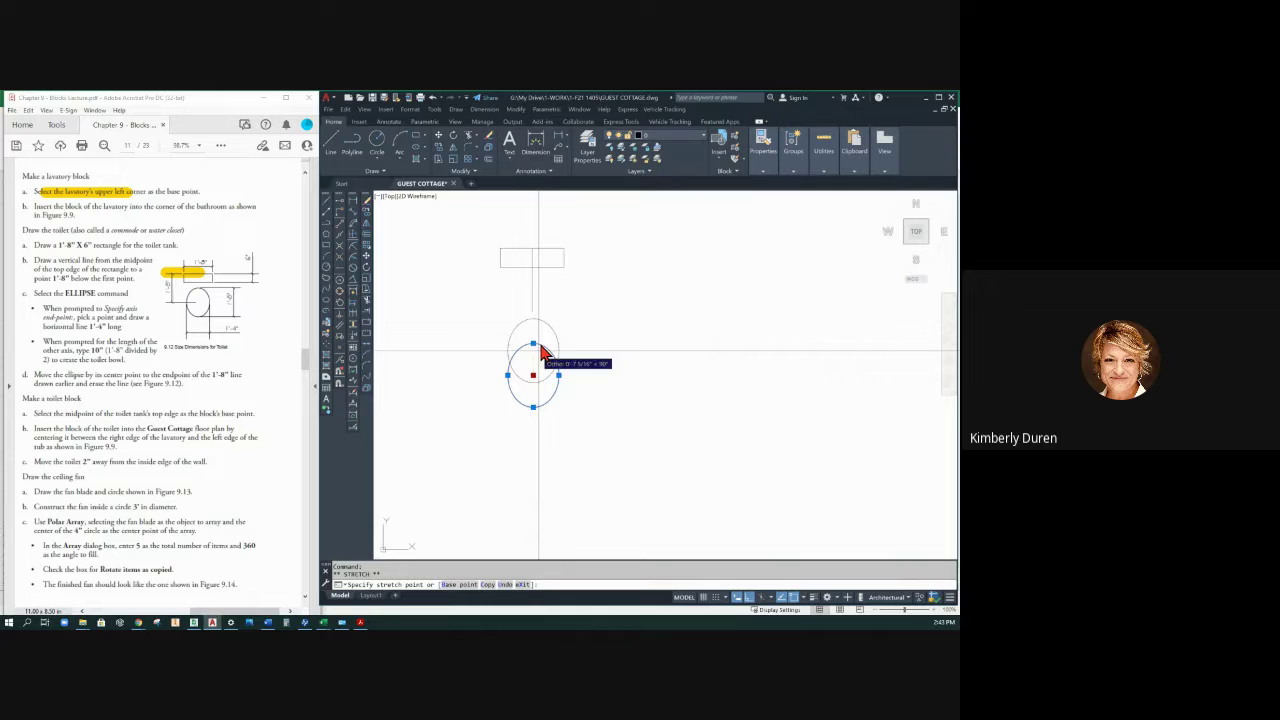
{"action": "left_click", "coordinate": [532, 264]}
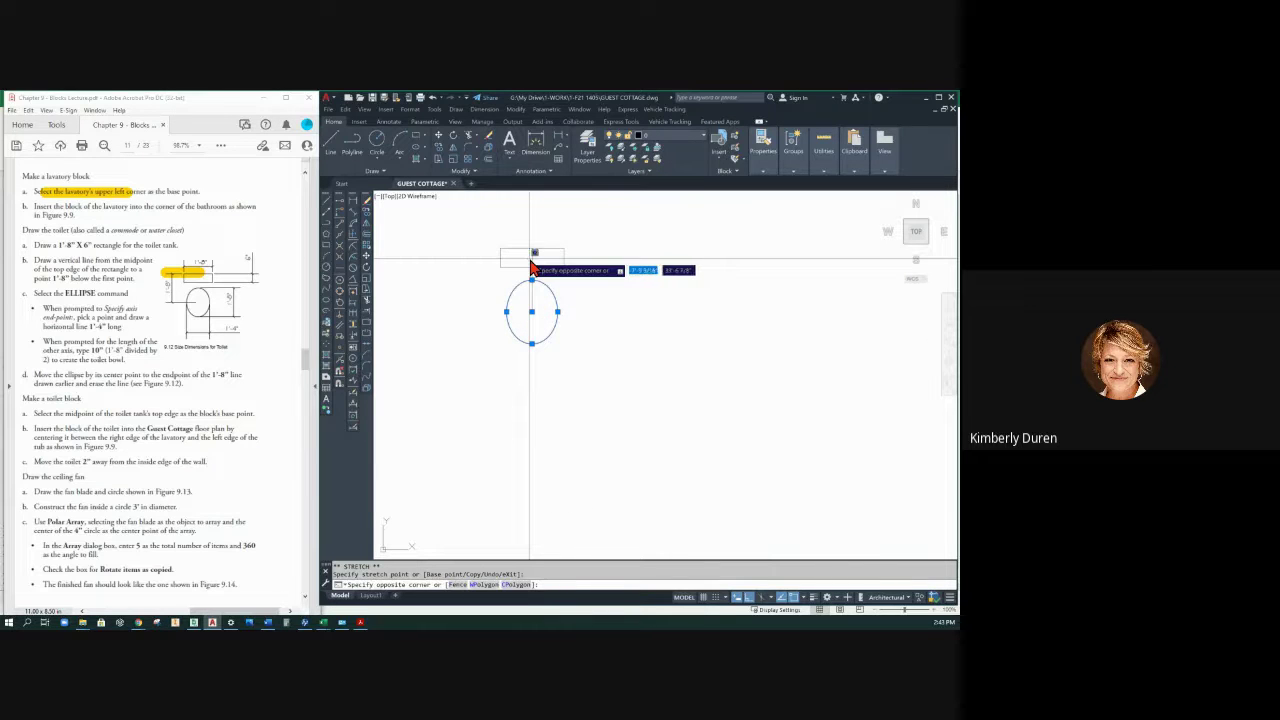
{"action": "key", "text": "Escape"}
{"action": "left_click", "coordinate": [533, 262]}
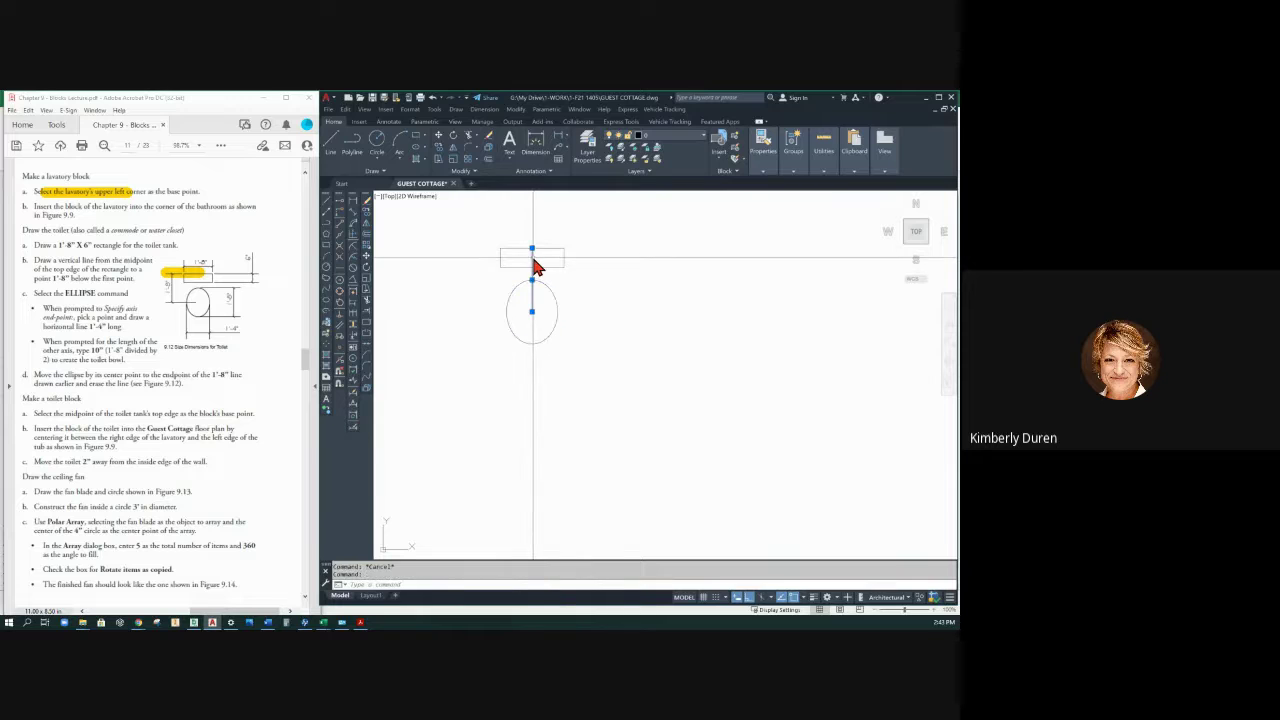
{"action": "key", "text": "Delete"}
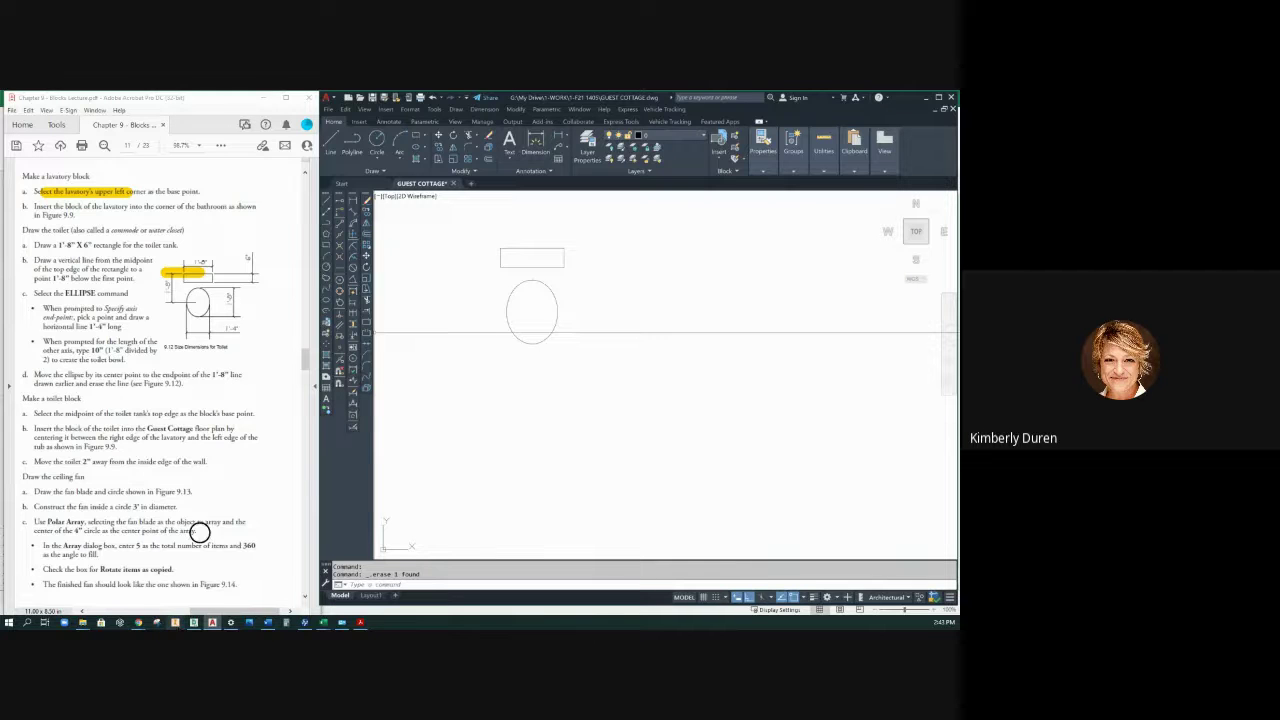
Step: Show the cottage floor plan in the Chapter 9 handout, and briefly open and close the Tool Palettes
{"action": "scroll", "coordinate": [196, 455], "scroll_direction": "up", "scroll_amount": 15}
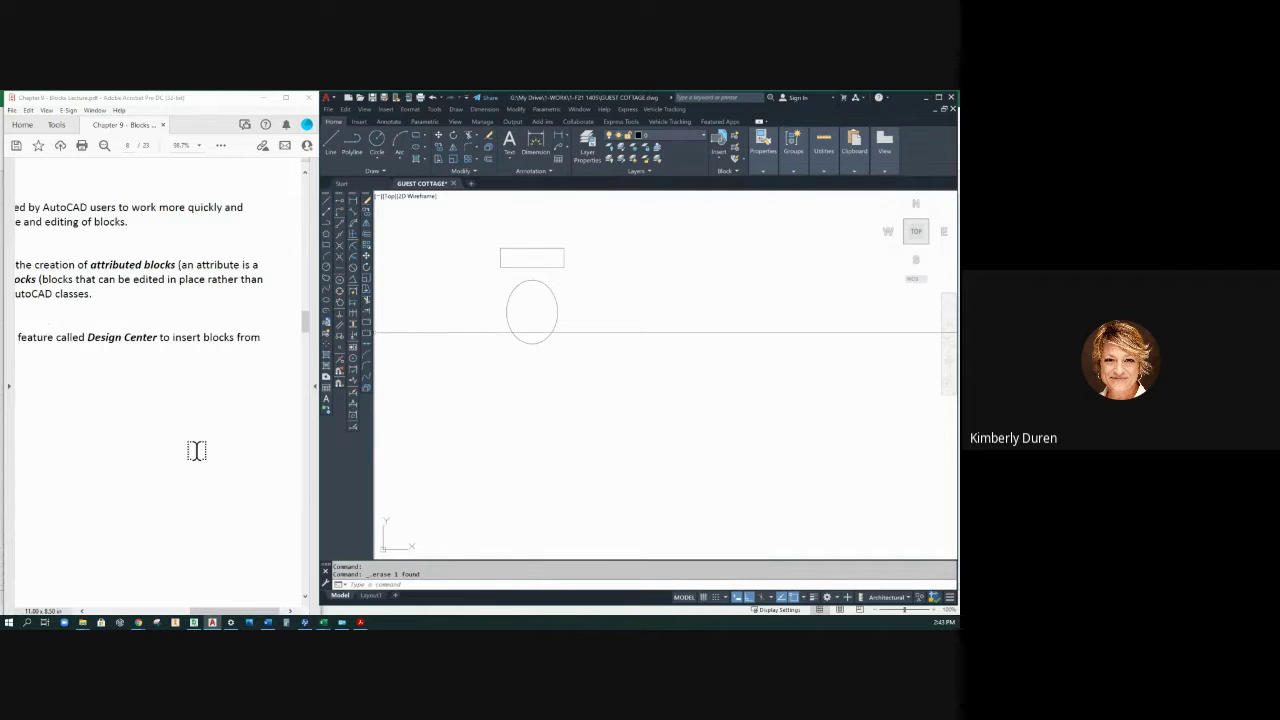
{"action": "scroll", "coordinate": [196, 451], "scroll_direction": "down", "scroll_amount": 5}
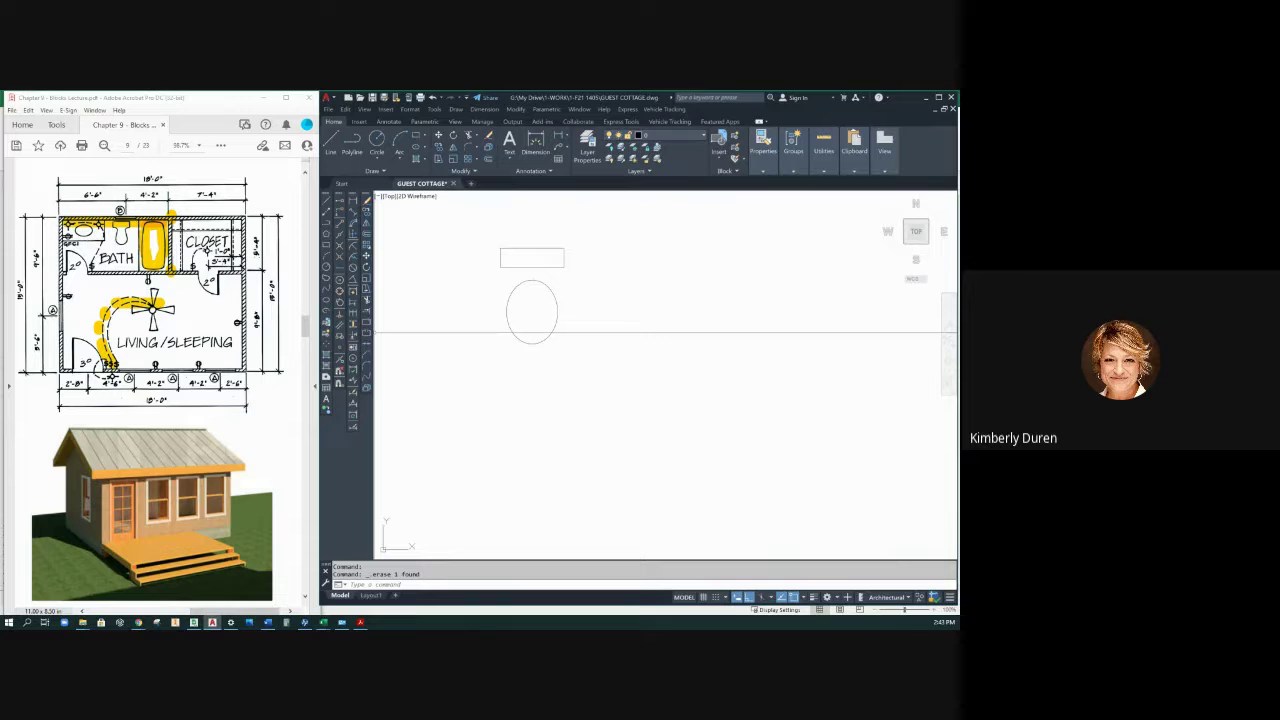
{"action": "key", "text": "ctrl+3"}
{"action": "mouse_move", "coordinate": [769, 429]}
{"action": "left_mouse_down"}
{"action": "mouse_move", "coordinate": [849, 366]}
{"action": "mouse_move", "coordinate": [882, 364]}
{"action": "left_mouse_up"}
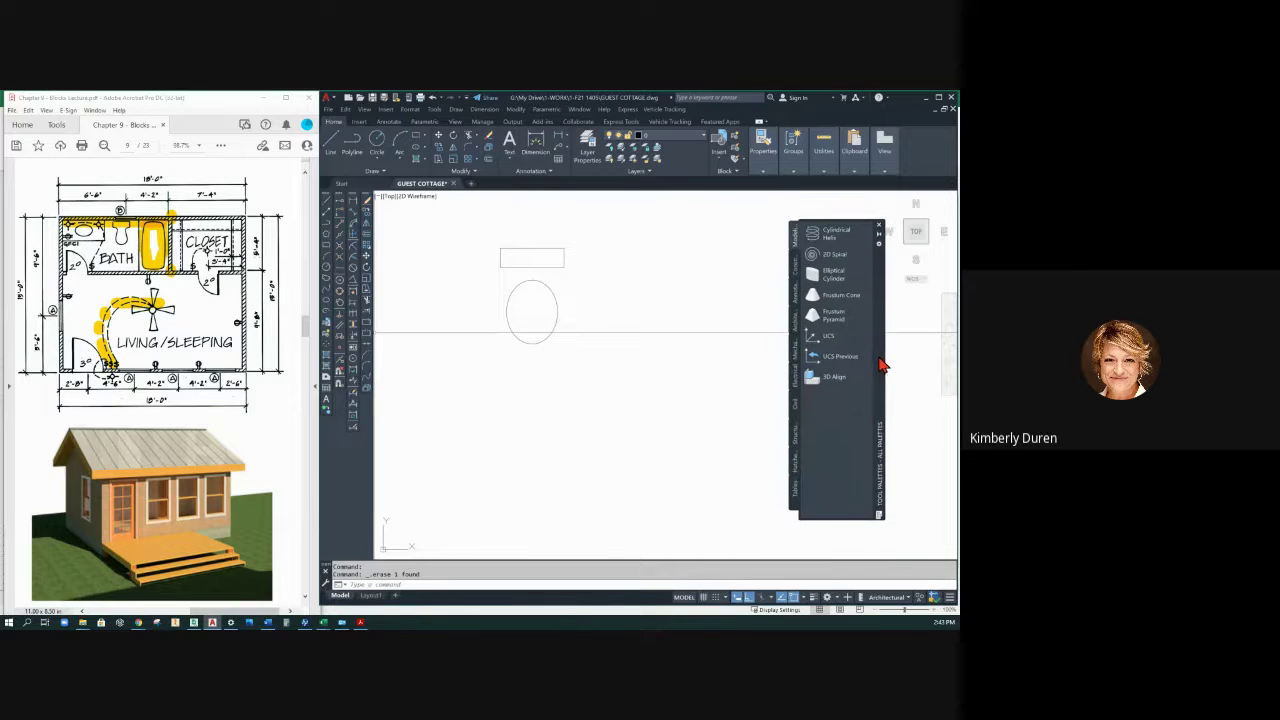
{"action": "left_click", "coordinate": [879, 225]}
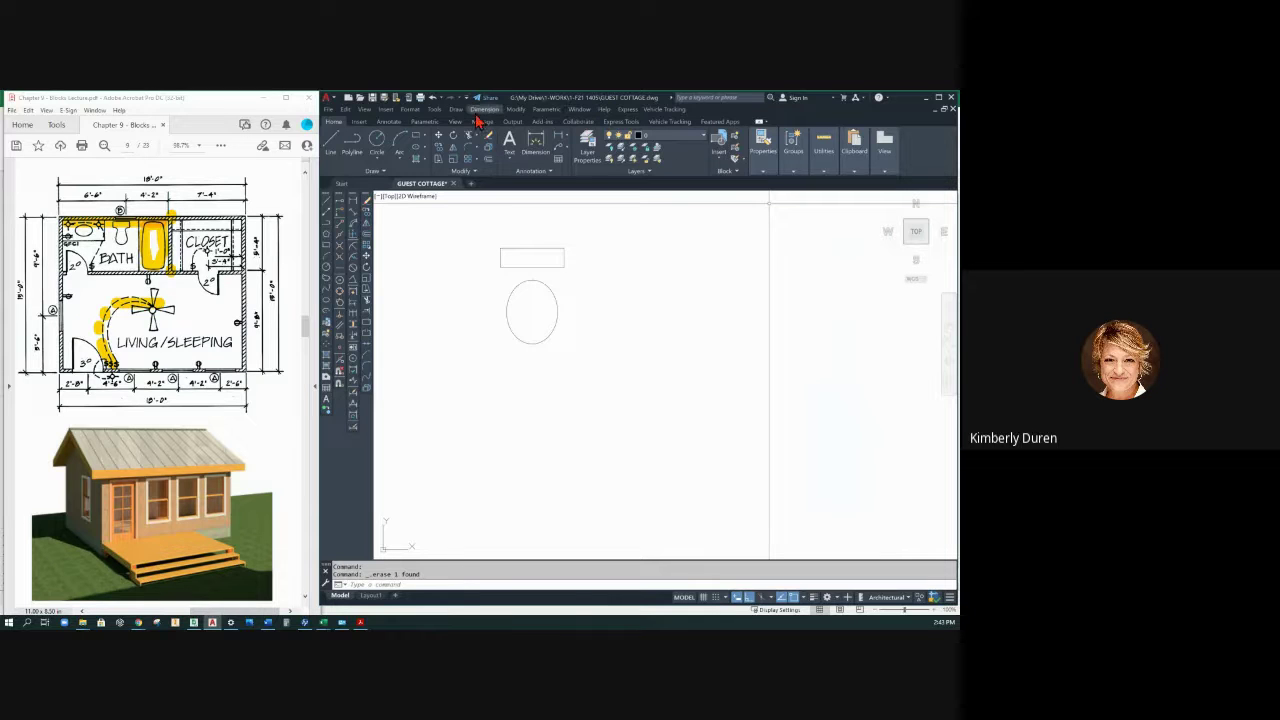
Step: Open the Tool Palettes and examine the Imperial and Metric samples of the architectural palette
{"action": "left_click", "coordinate": [436, 111]}
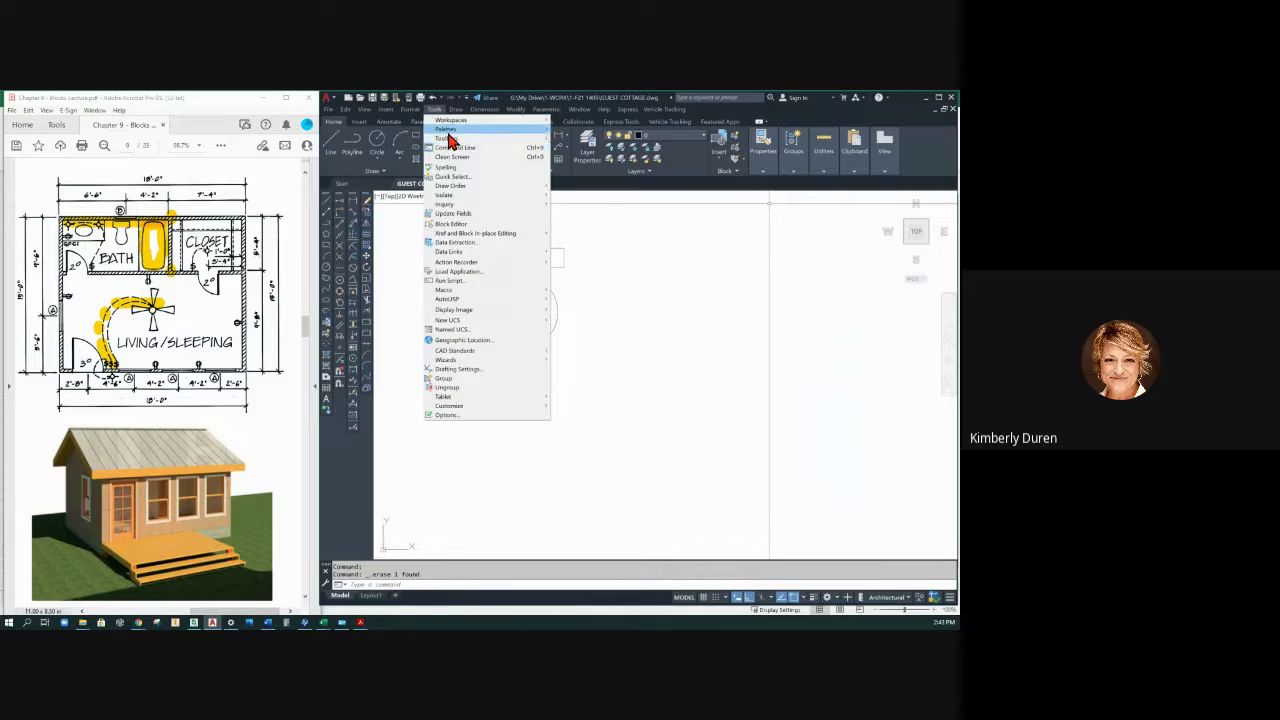
{"action": "mouse_move", "coordinate": [475, 133]}
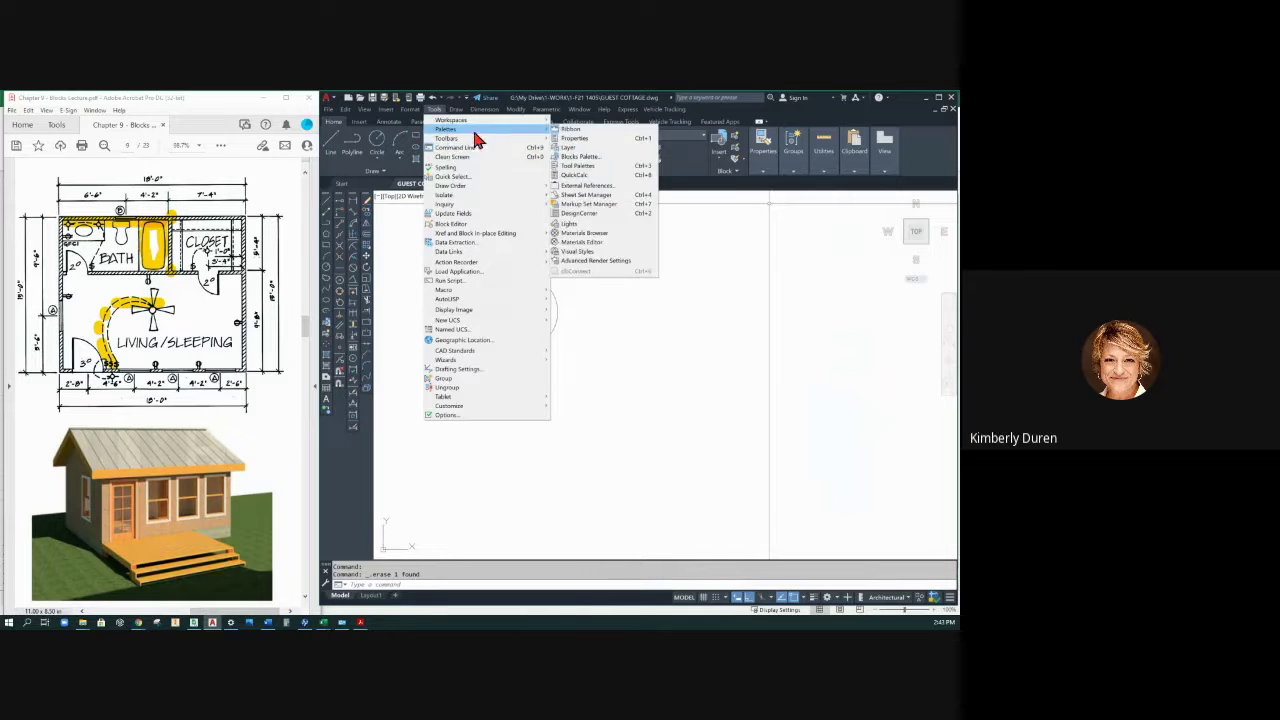
{"action": "left_click", "coordinate": [588, 166]}
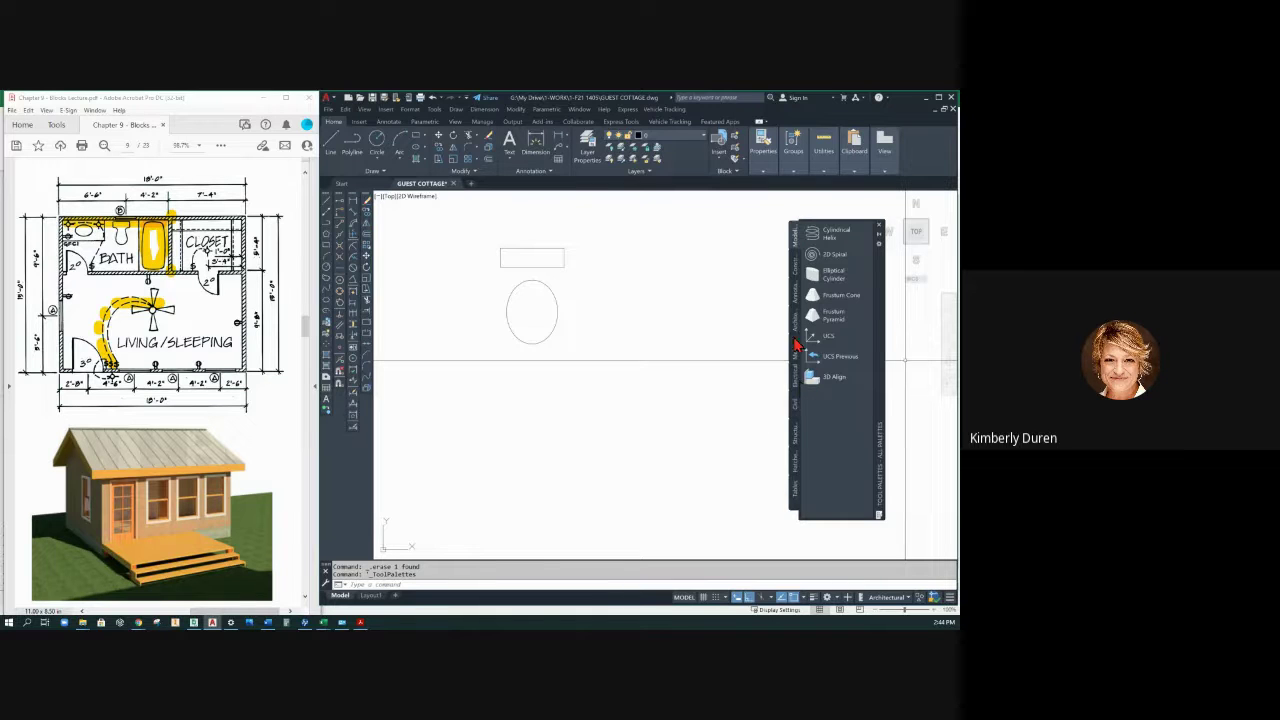
{"action": "left_click", "coordinate": [796, 327]}
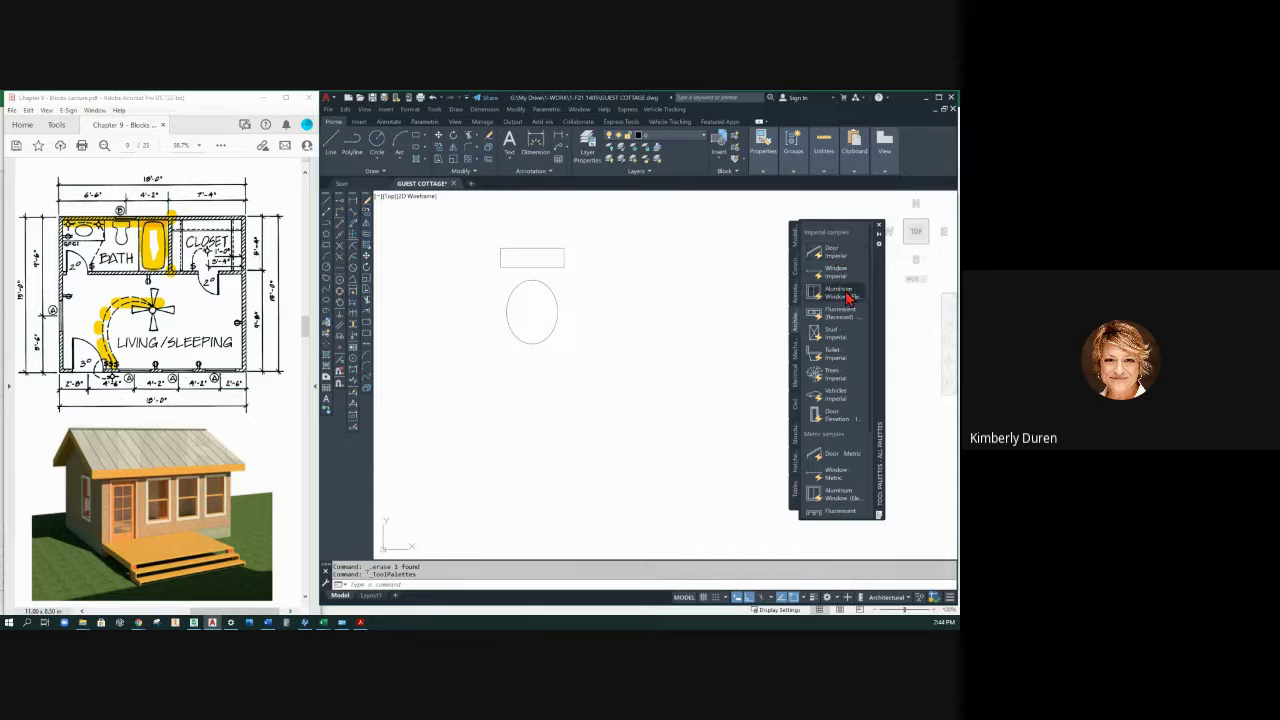
{"action": "scroll", "coordinate": [848, 495], "scroll_direction": "down", "scroll_amount": 3}
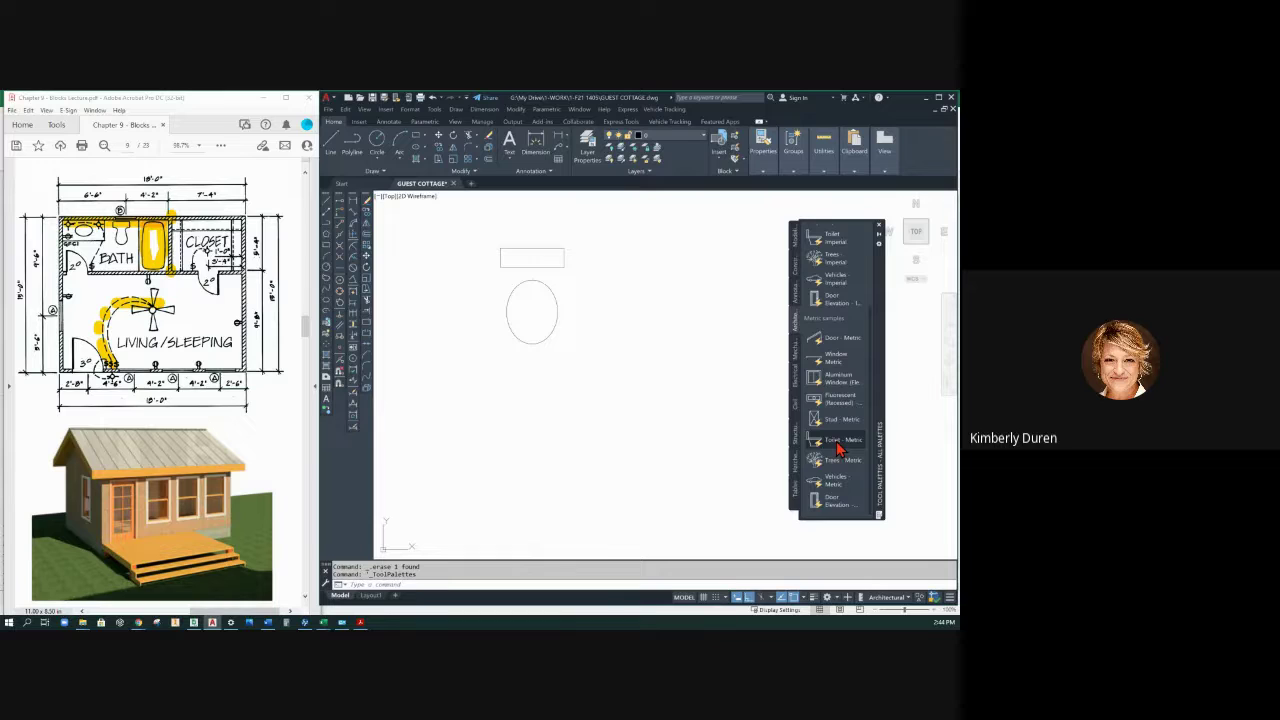
Step: Set the Tool Palettes to auto-hide and place them against the edge of the drawing area
{"action": "left_click", "coordinate": [881, 242]}
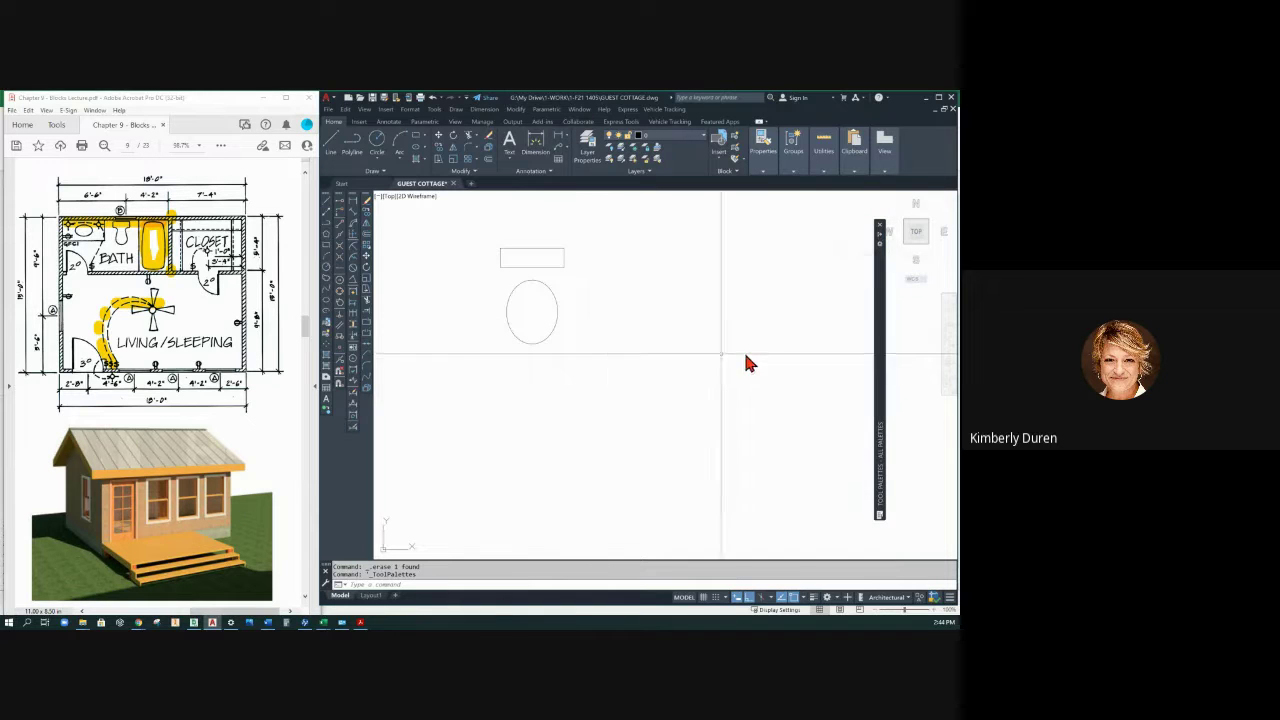
{"action": "mouse_move", "coordinate": [881, 353]}
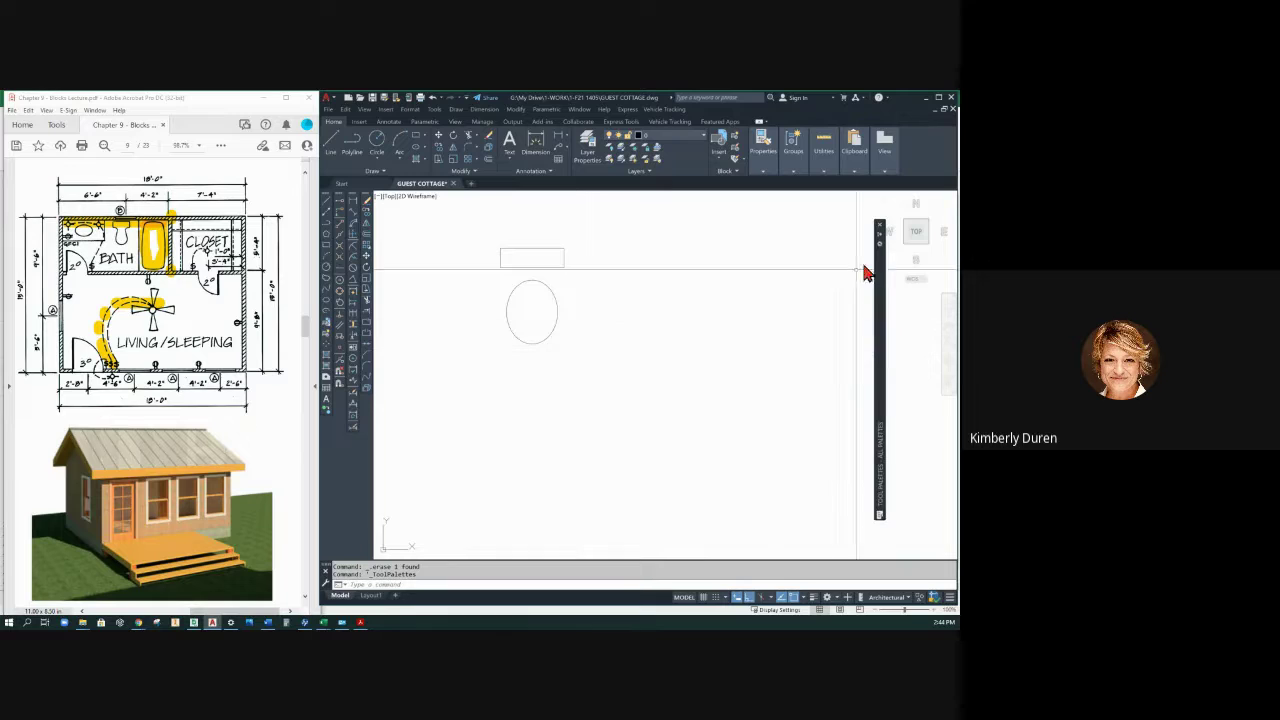
{"action": "mouse_move", "coordinate": [881, 277]}
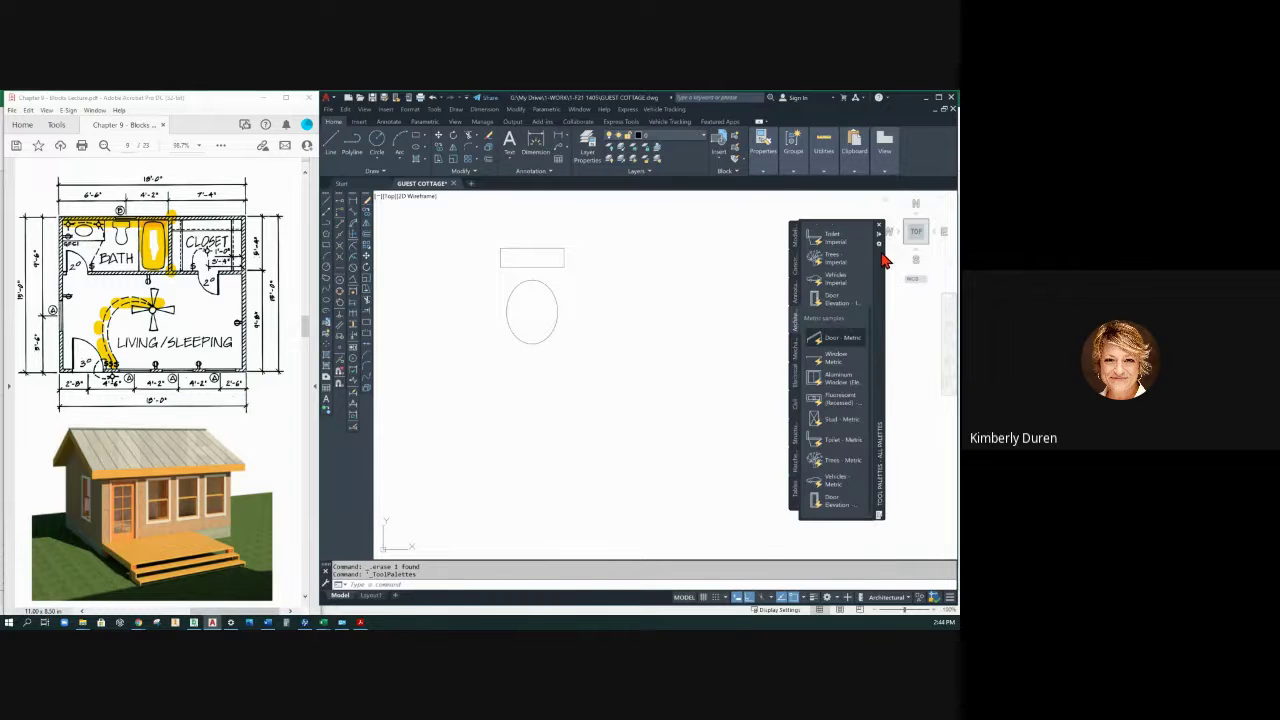
{"action": "mouse_move", "coordinate": [880, 278]}
{"action": "left_mouse_down"}
{"action": "mouse_move", "coordinate": [943, 250]}
{"action": "mouse_move", "coordinate": [930, 270]}
{"action": "mouse_move", "coordinate": [940, 245]}
{"action": "left_mouse_up"}
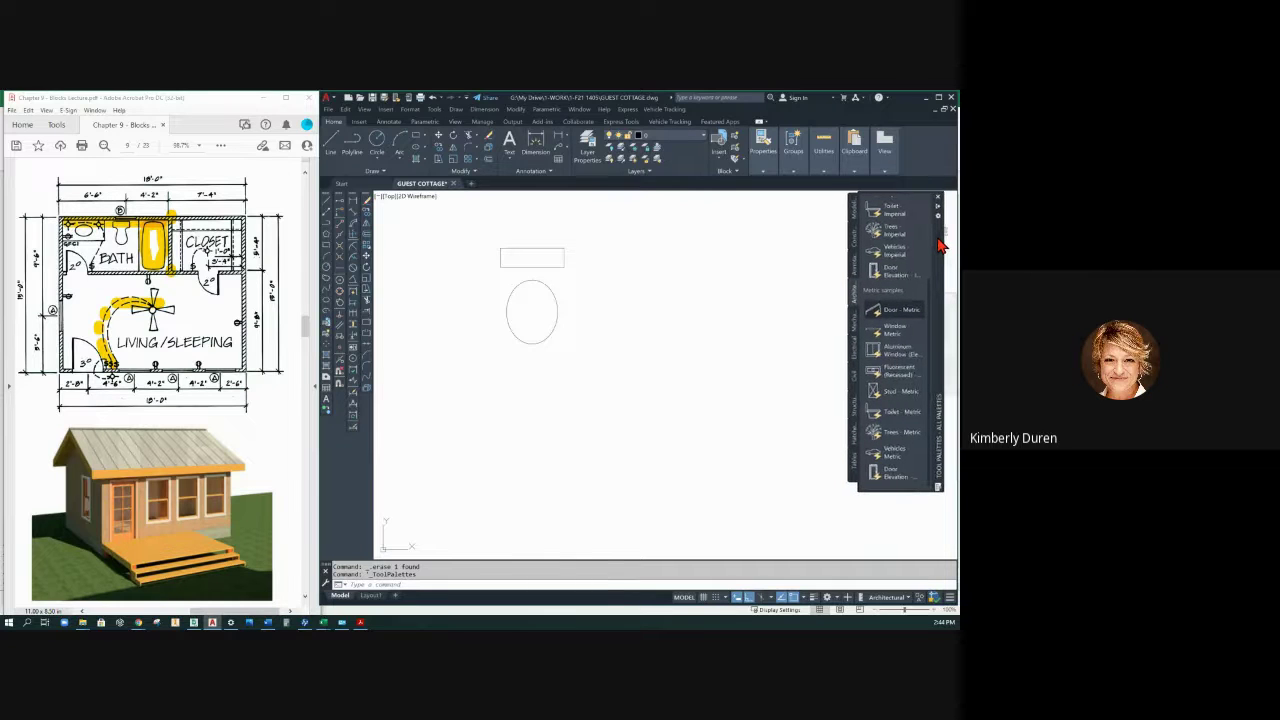
{"action": "left_click", "coordinate": [521, 373]}
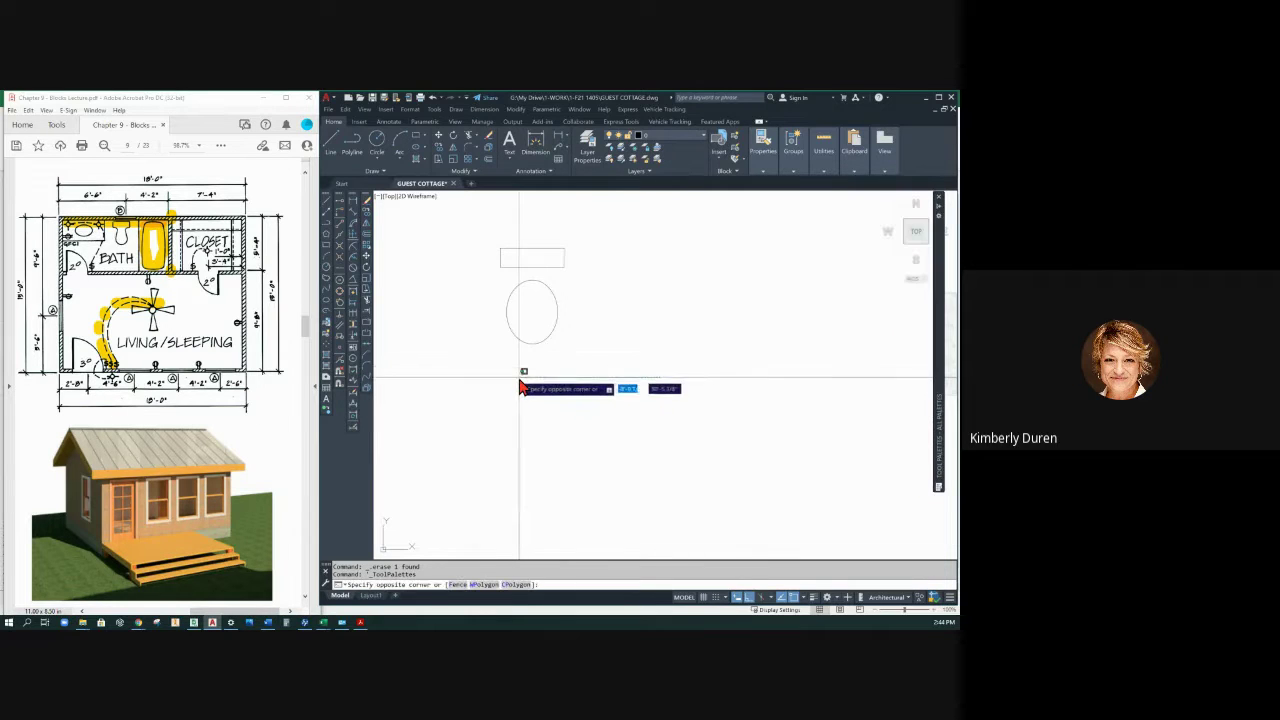
{"action": "key", "text": "Escape"}
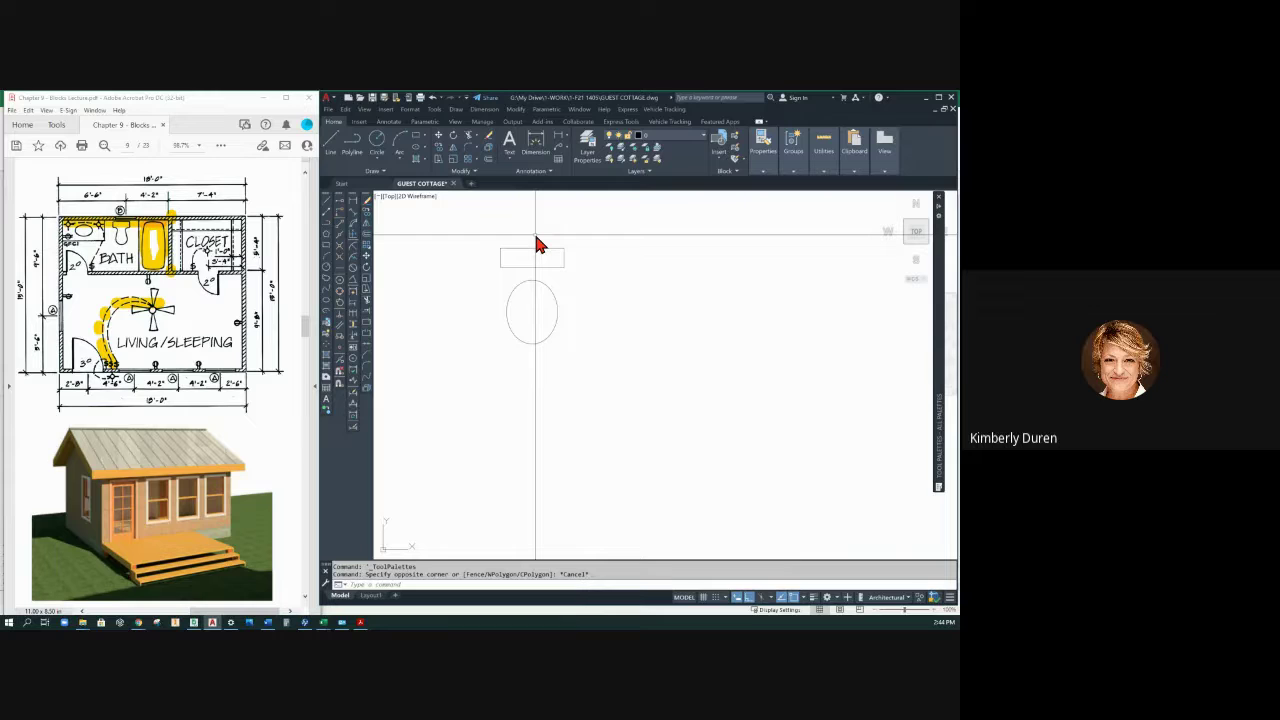
Step: Offset the toilet tank rectangle outward by 2"
{"action": "type", "text": "o"}
{"action": "key", "text": "Return"}
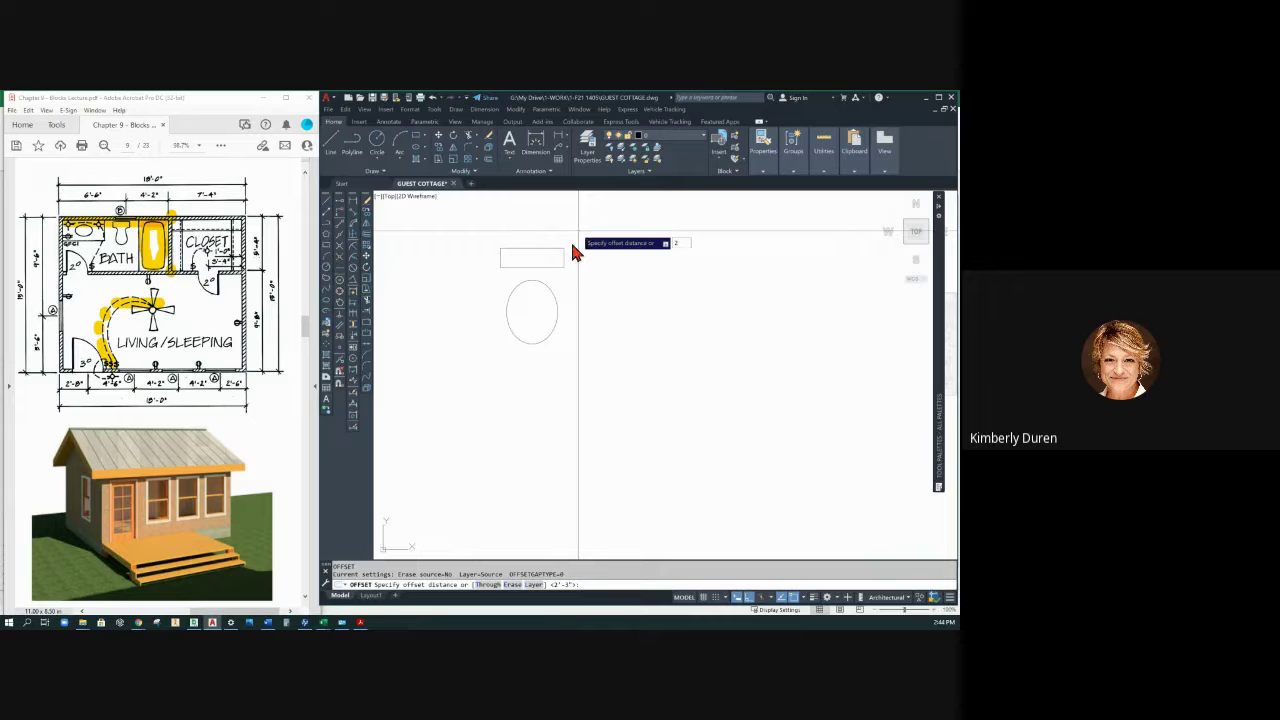
{"action": "key", "text": "Return"}
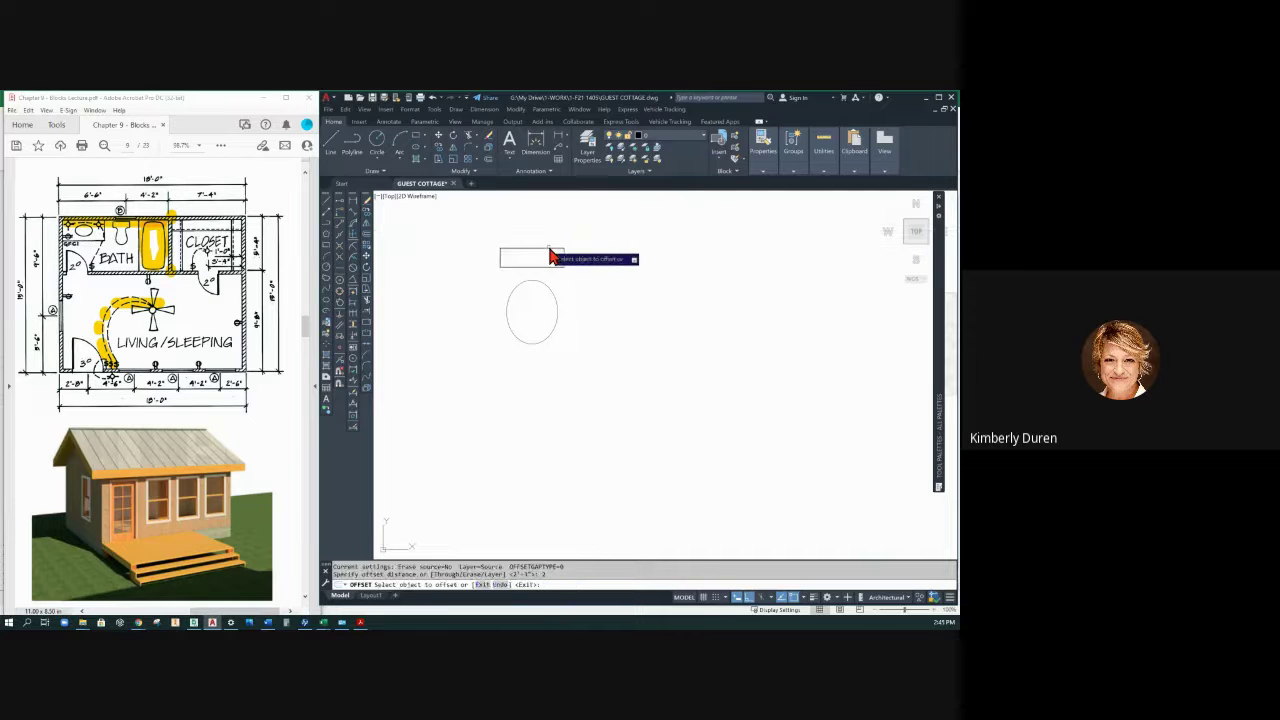
{"action": "left_click", "coordinate": [550, 251]}
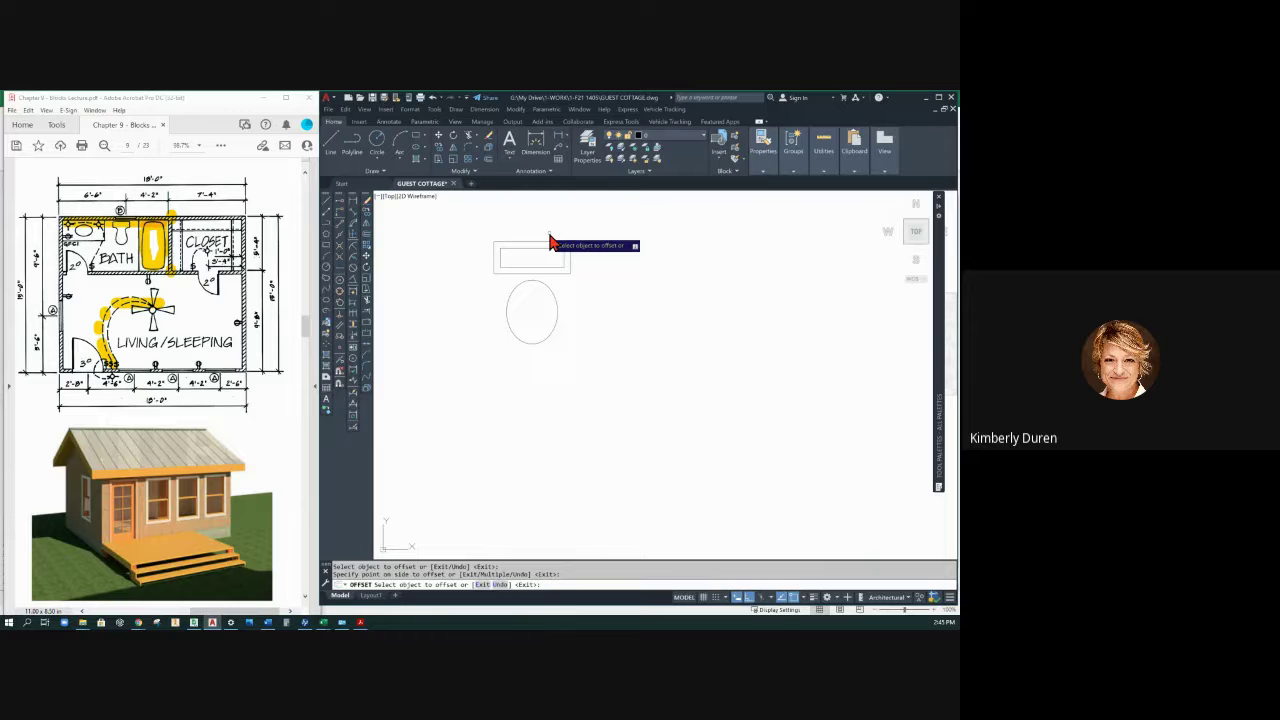
{"action": "key", "text": "Escape"}
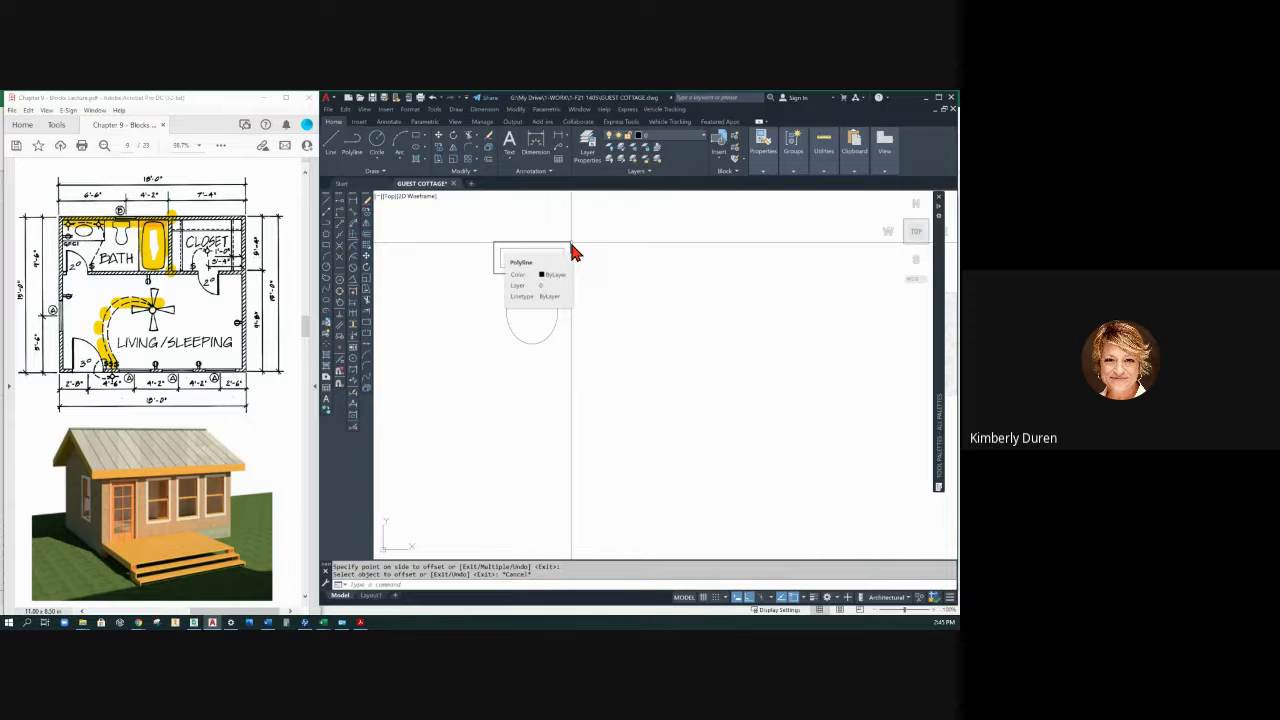
Step: Start a block definition named TOILET FP with its base point at the midpoint of the outer rectangle's top edge
{"action": "right_click", "coordinate": [491, 372]}
{"action": "type", "text": "B"}
{"action": "key", "text": "Return"}
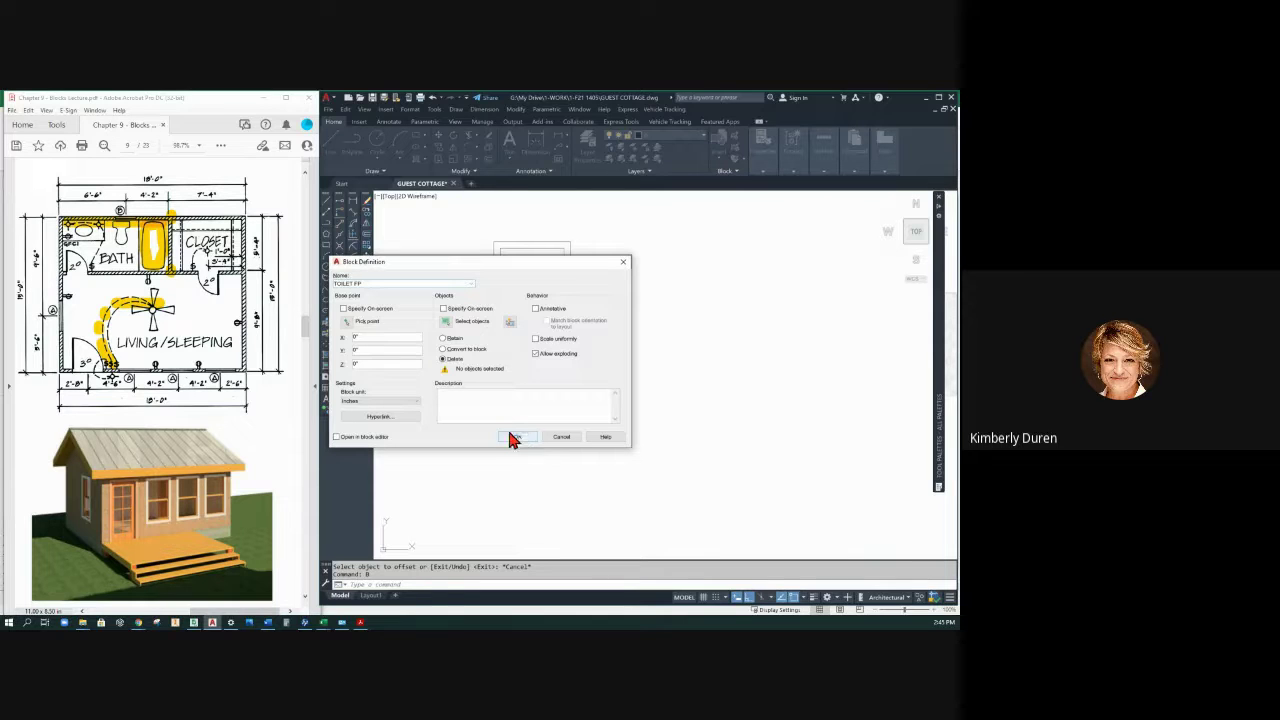
{"action": "left_click", "coordinate": [342, 308]}
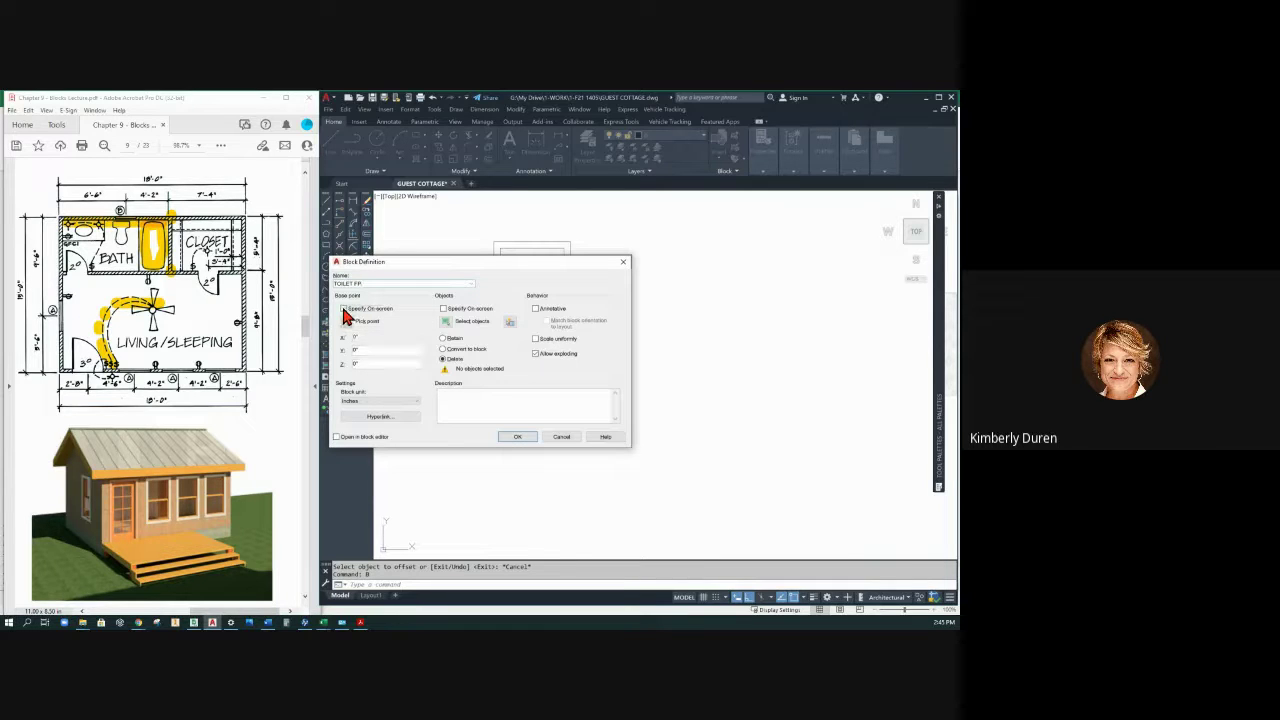
{"action": "left_click", "coordinate": [343, 309]}
{"action": "left_click", "coordinate": [347, 322]}
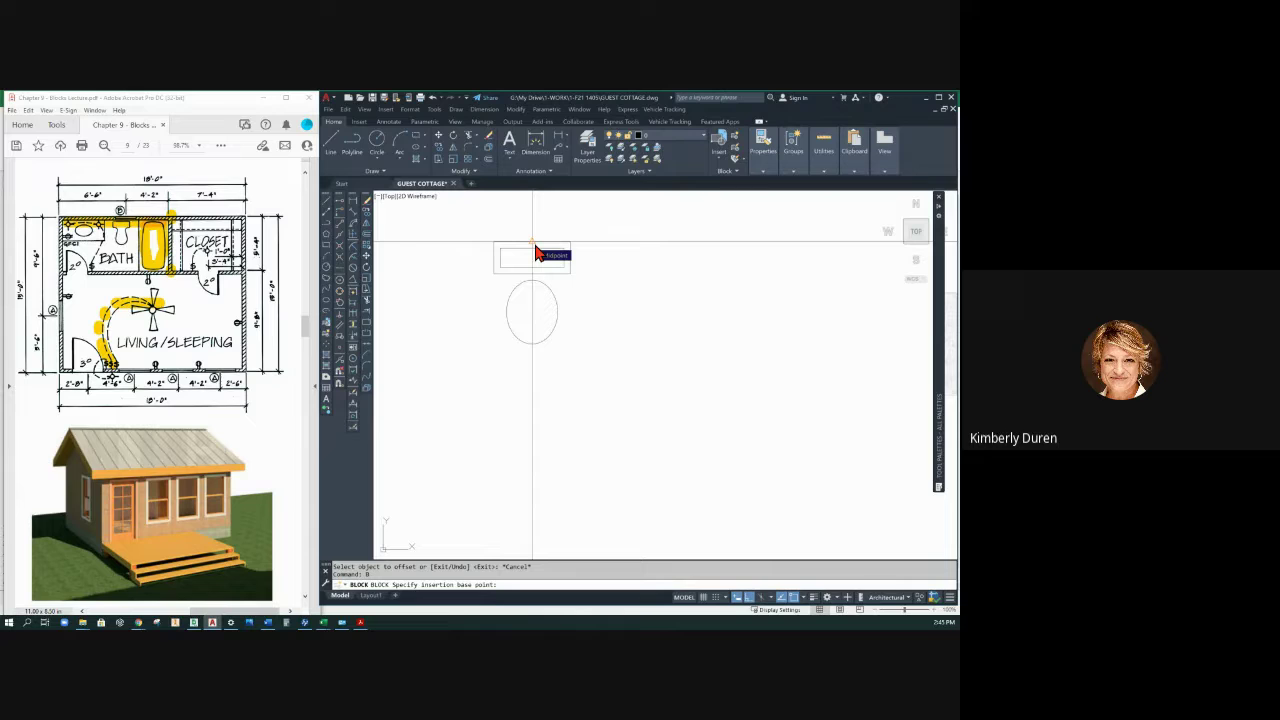
{"action": "left_click", "coordinate": [536, 248]}
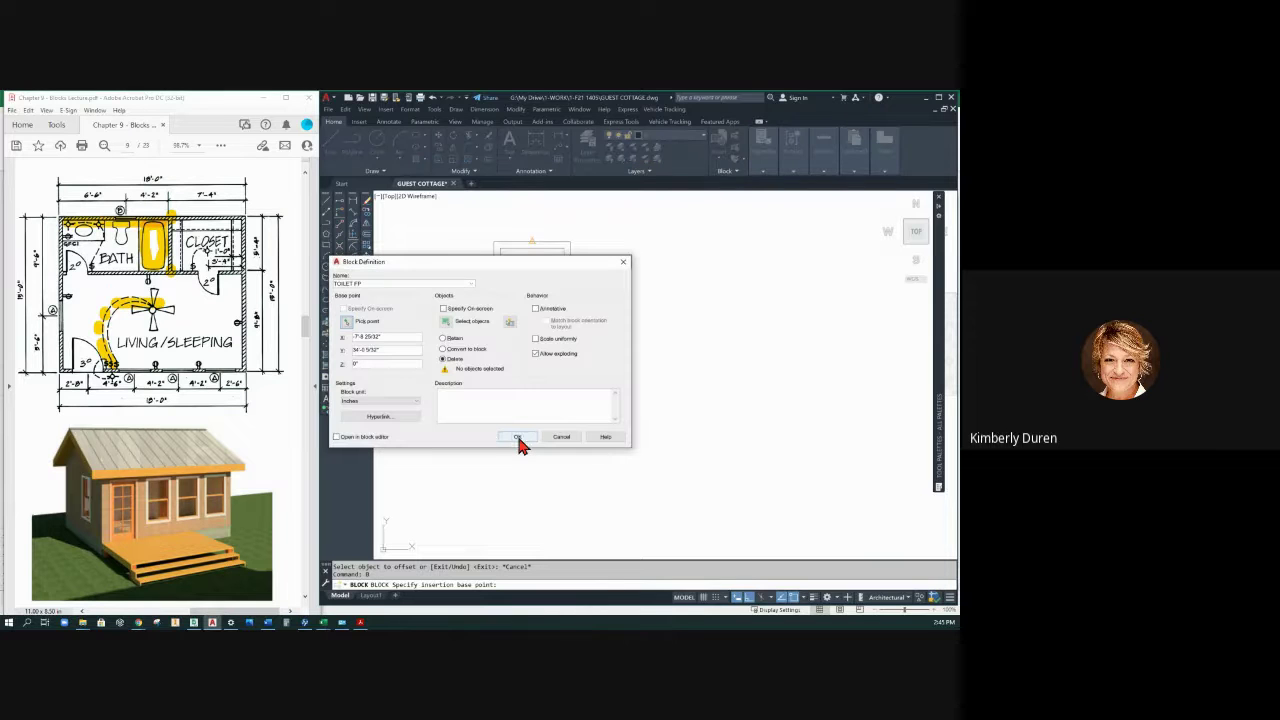
Step: Add the inner tank rectangle and the bowl ellipse to the TOILET FP block and complete its definition
{"action": "left_click", "coordinate": [449, 328]}
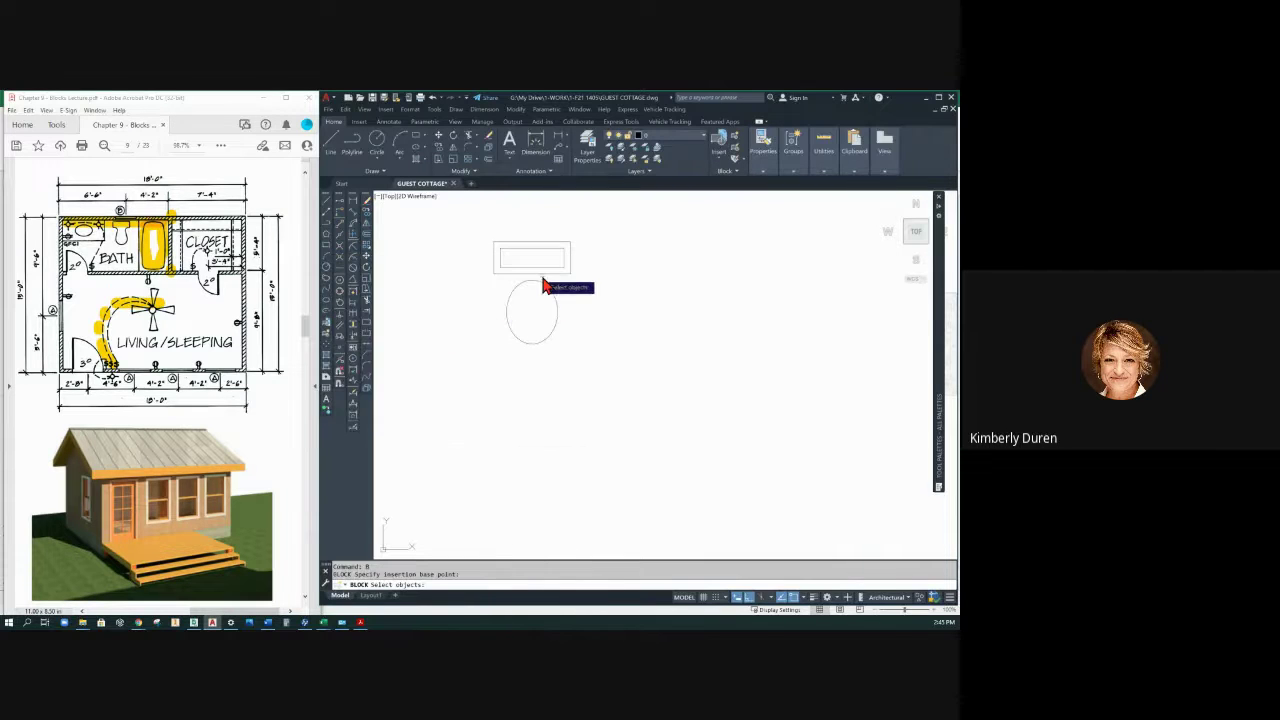
{"action": "left_click", "coordinate": [550, 269]}
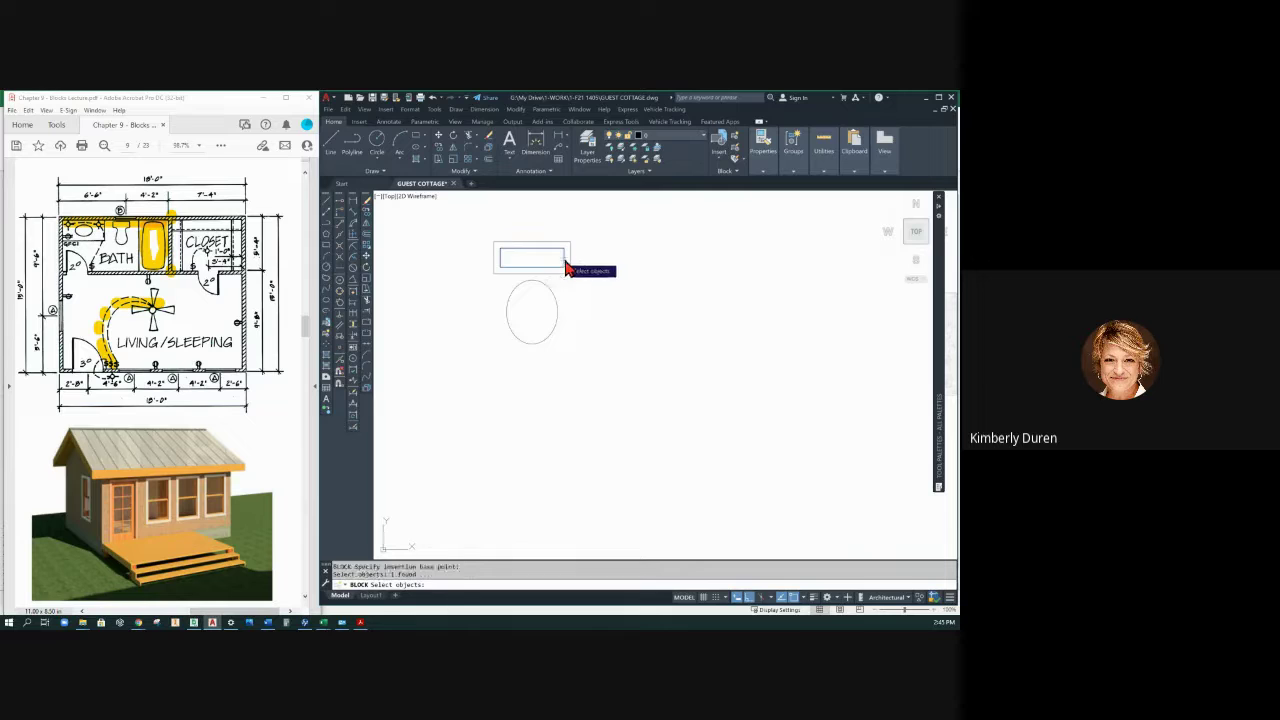
{"action": "left_click", "coordinate": [548, 297]}
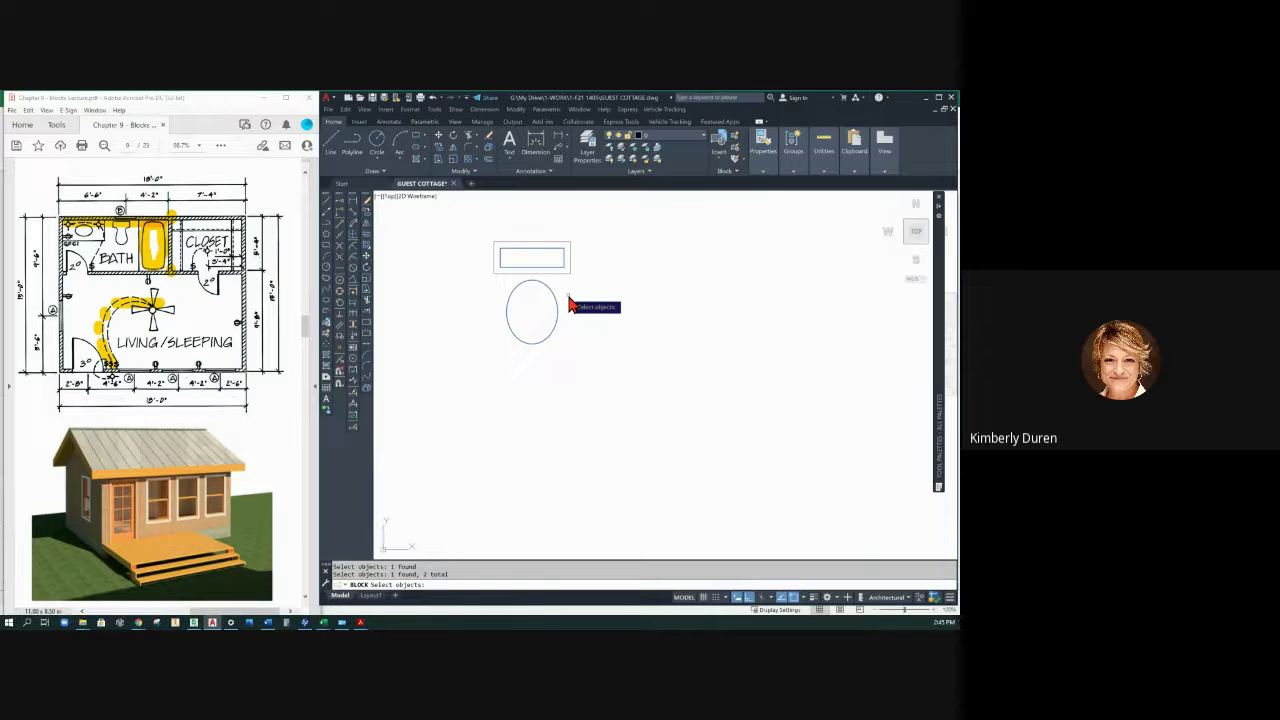
{"action": "key", "text": "Return"}
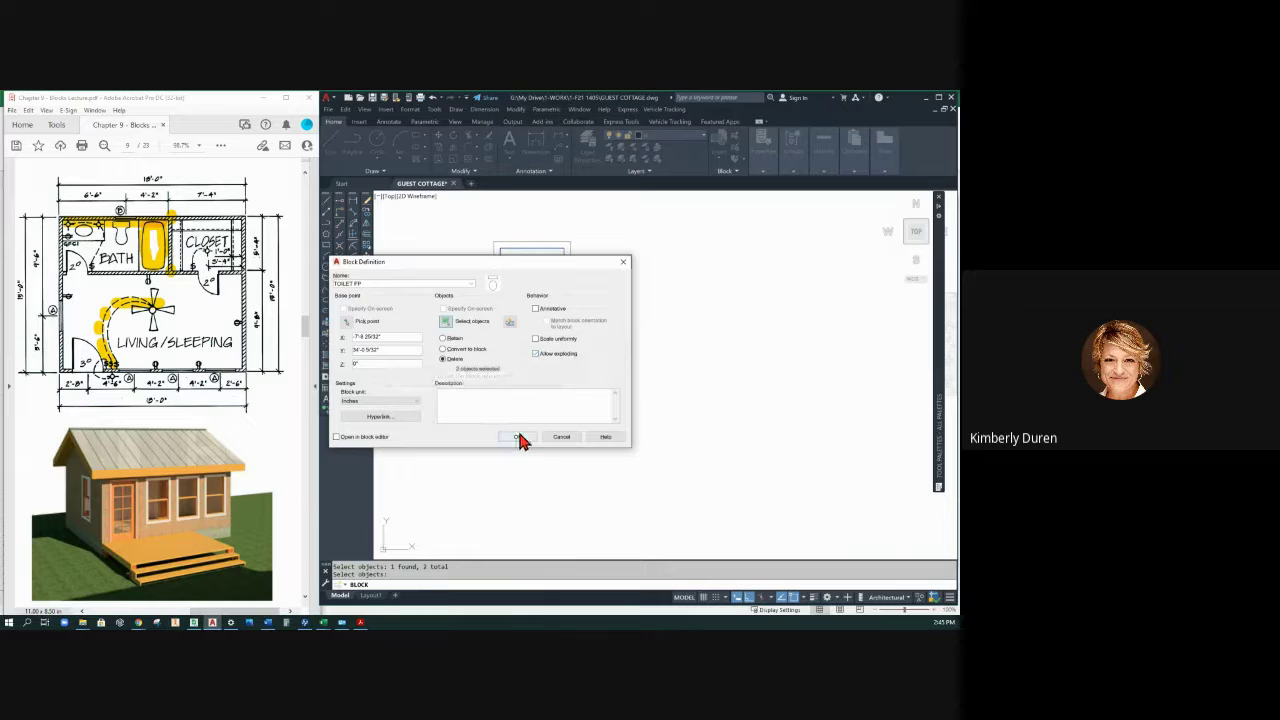
{"action": "left_click", "coordinate": [518, 438]}
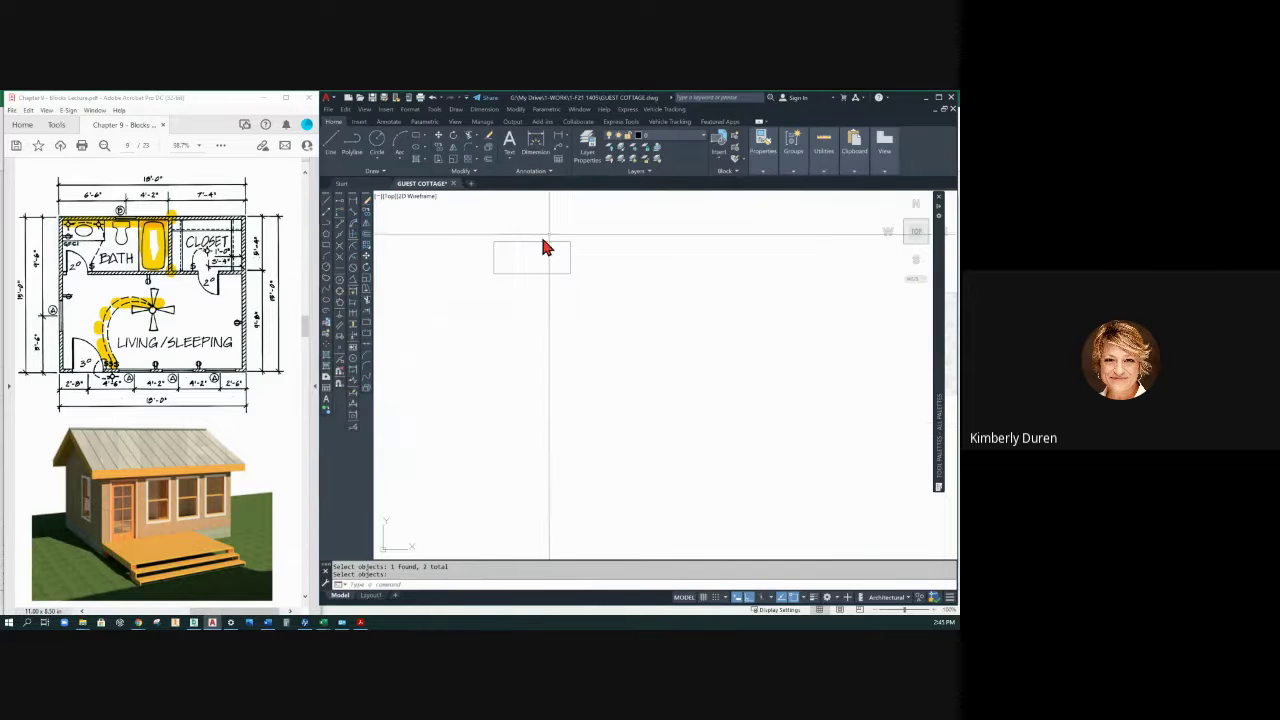
Step: Delete the leftover outer offset rectangle from the drawing
{"action": "left_click", "coordinate": [534, 273]}
{"action": "mouse_move", "coordinate": [535, 276]}
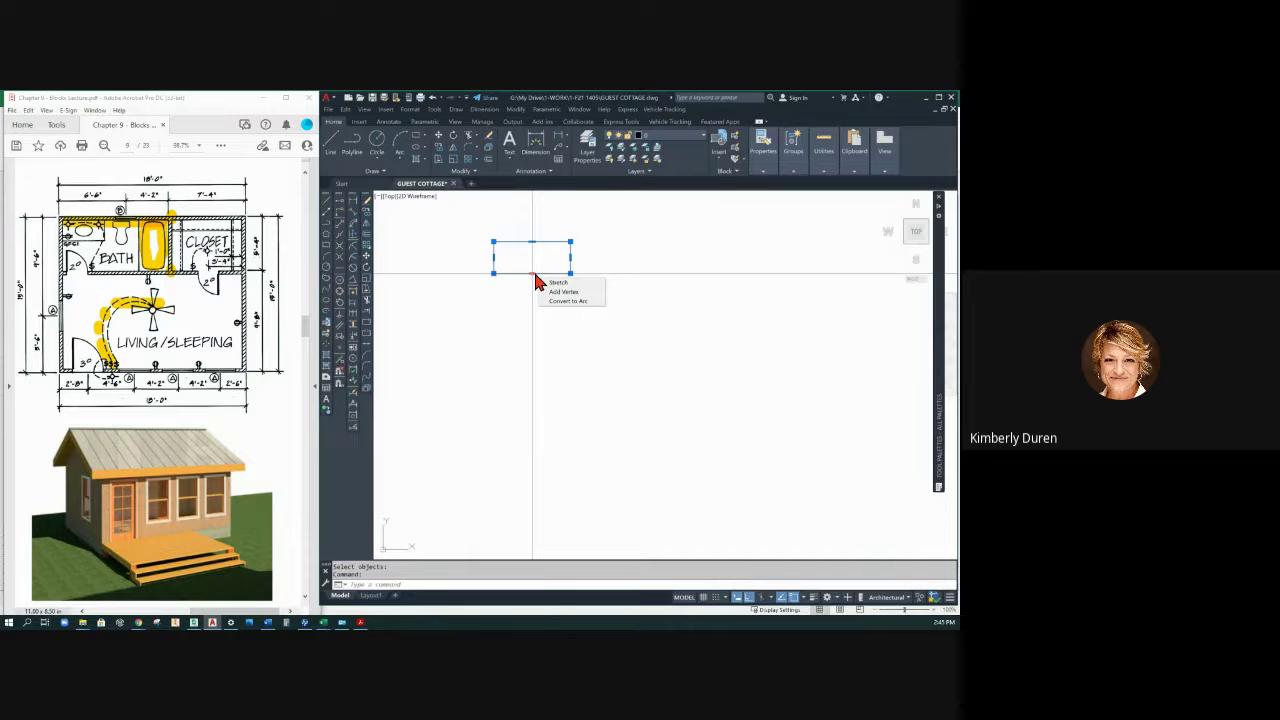
{"action": "left_click", "coordinate": [522, 313]}
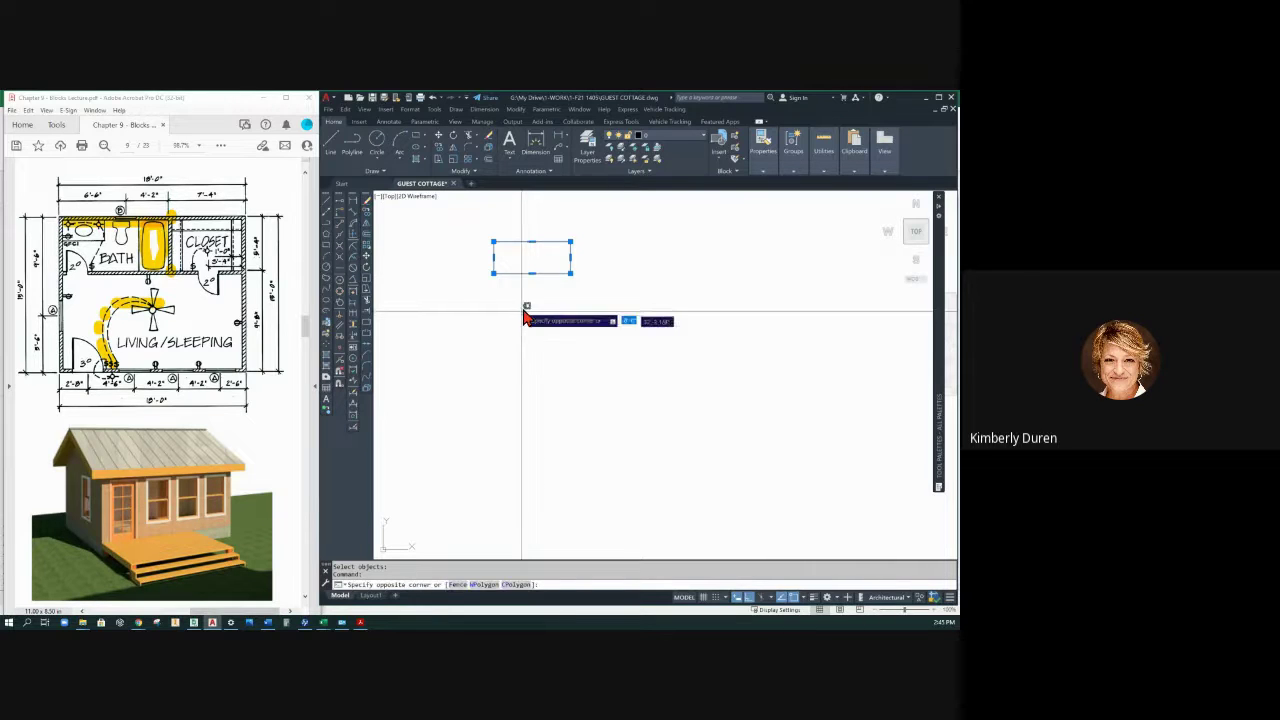
{"action": "left_click", "coordinate": [516, 282]}
{"action": "key", "text": "Delete"}
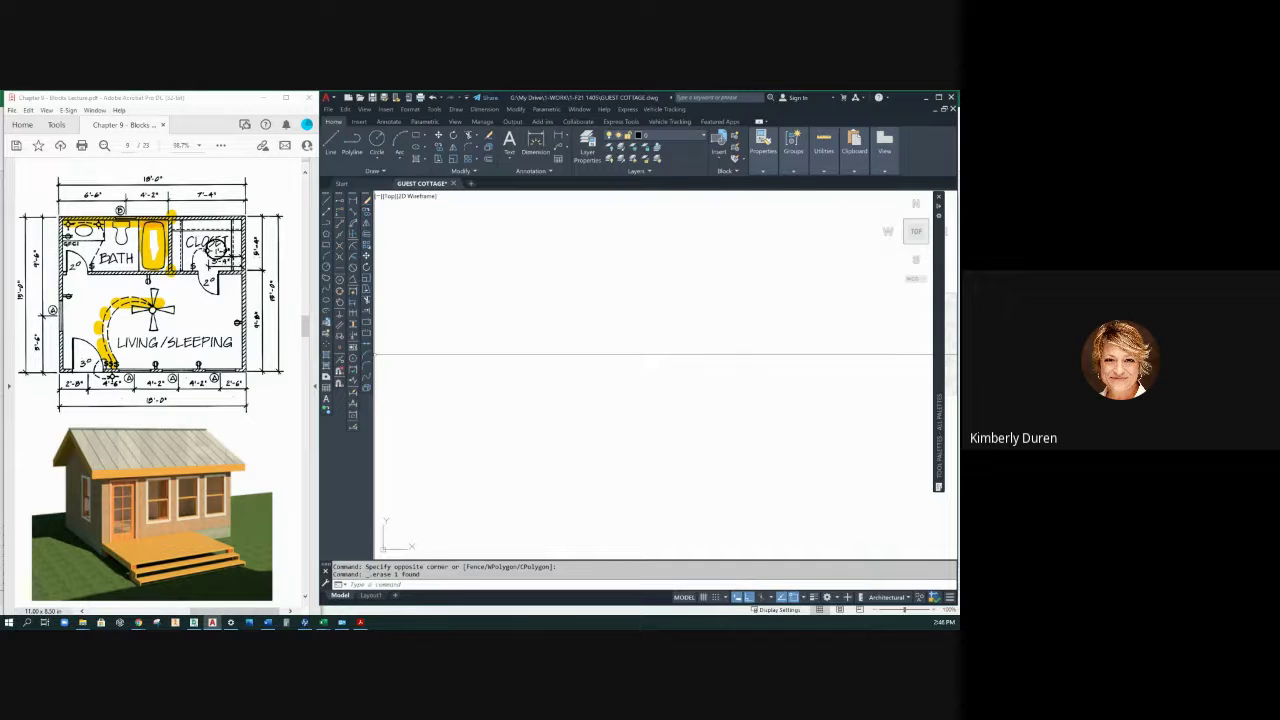
Step: Highlight the electrical symbols on the handout's floor plan and the instruction to move the toilet 2" from the wall
{"action": "left_click", "coordinate": [208, 254]}
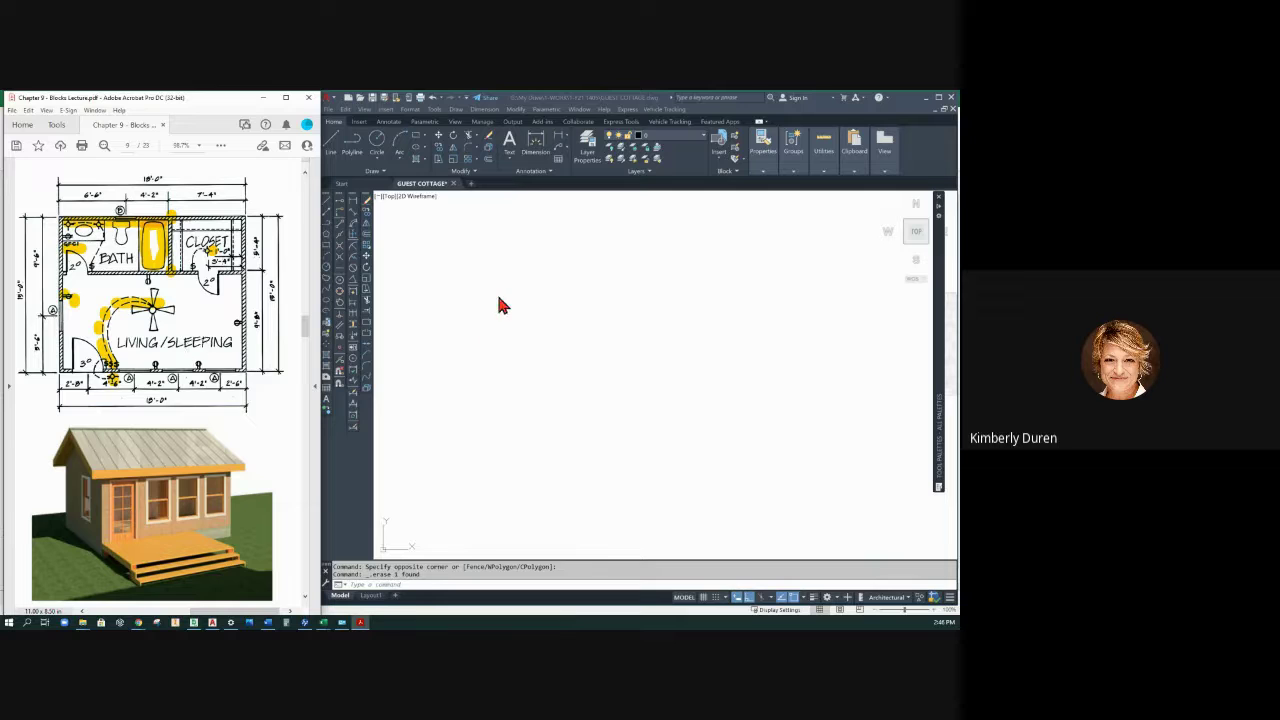
{"action": "scroll", "coordinate": [257, 405], "scroll_direction": "down", "scroll_amount": 10}
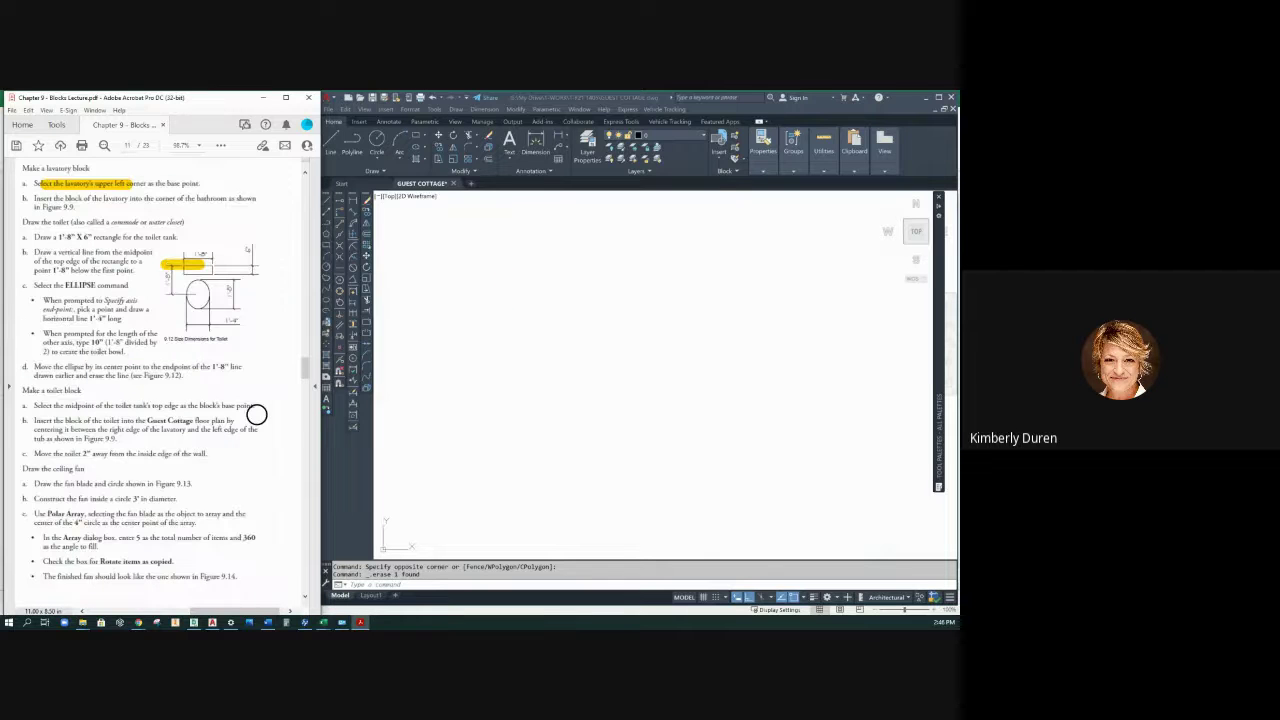
{"action": "scroll", "coordinate": [253, 419], "scroll_direction": "down", "scroll_amount": 1}
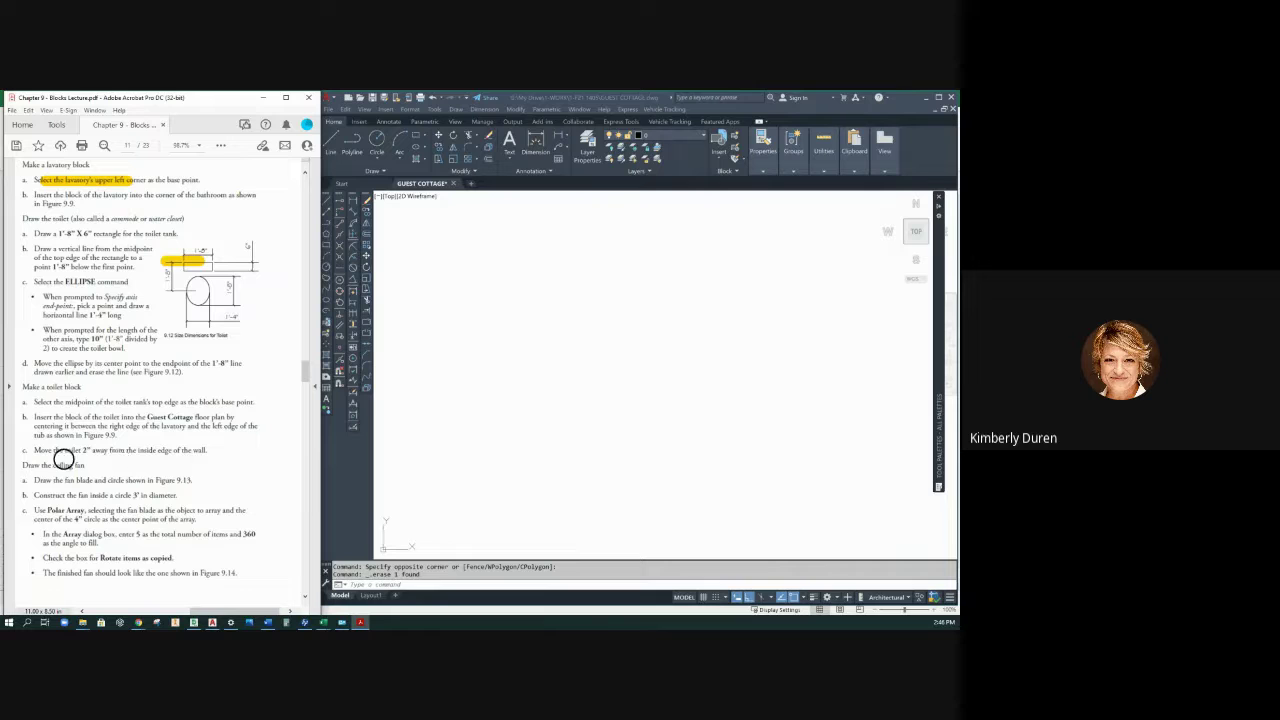
{"action": "left_click_drag", "start_coordinate": [63, 449], "coordinate": [214, 457]}
{"action": "scroll", "coordinate": [236, 466], "scroll_direction": "down", "scroll_amount": 5}
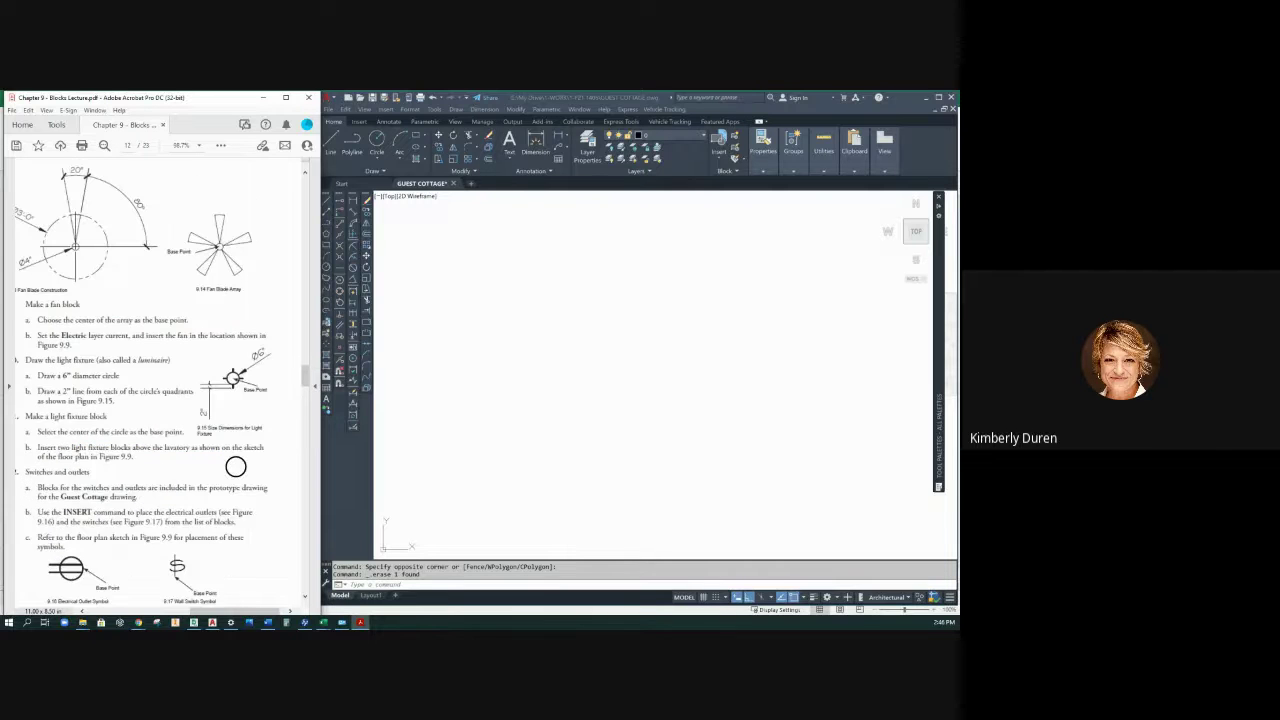
{"action": "scroll", "coordinate": [236, 466], "scroll_direction": "up", "scroll_amount": 5}
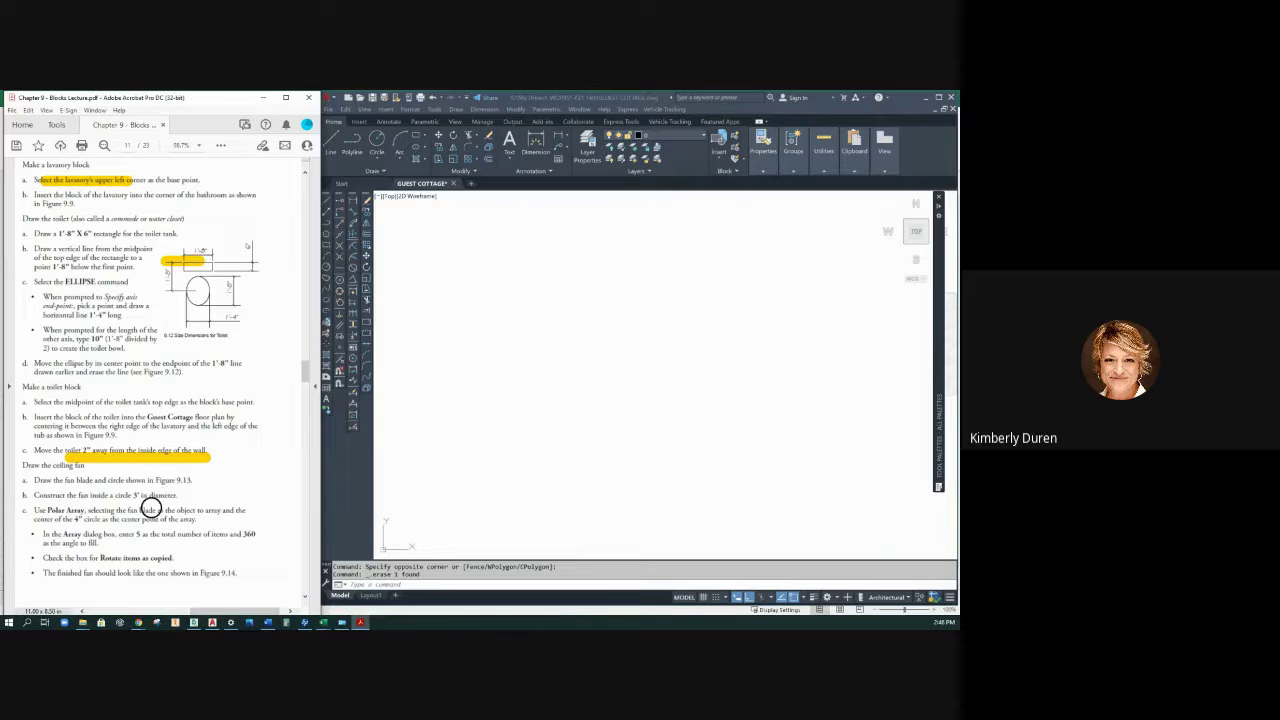
Step: Highlight the large circle in the handout's fan blade figure and draw a 3' diameter circle in the empty drawing area
{"action": "scroll", "coordinate": [190, 500], "scroll_direction": "down", "scroll_amount": 5}
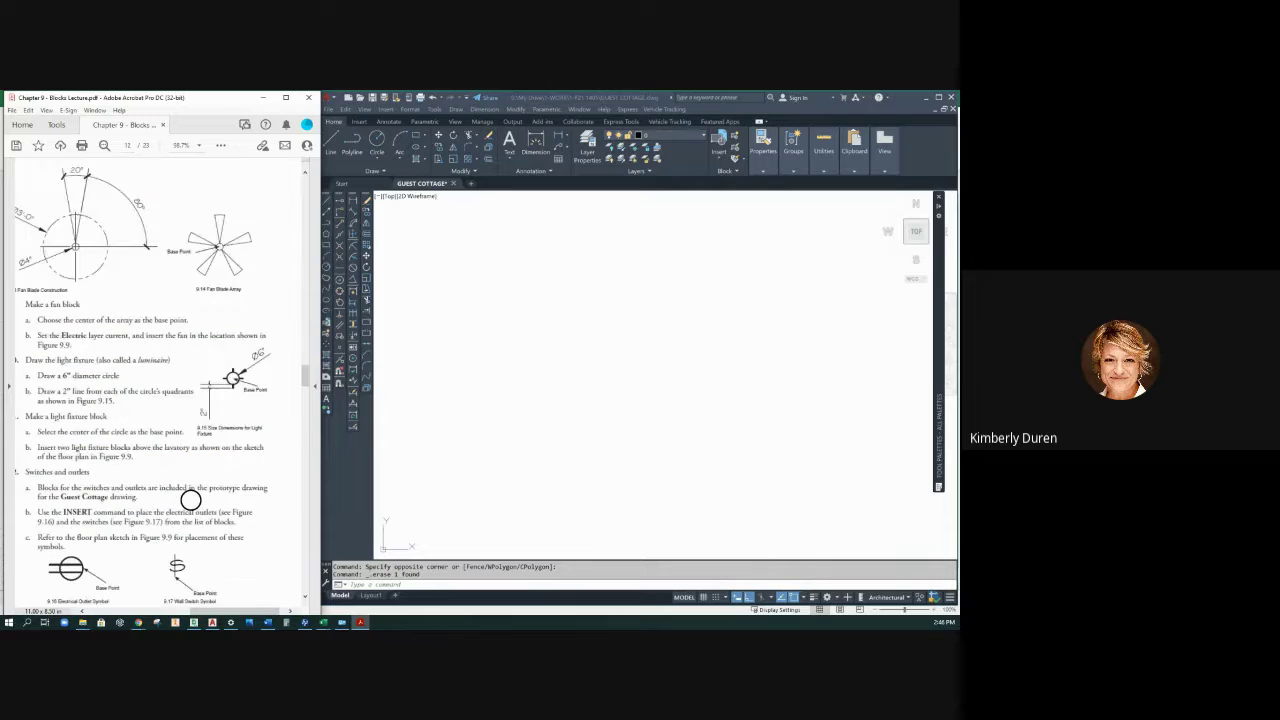
{"action": "mouse_move", "coordinate": [104, 233]}
{"action": "left_mouse_down"}
{"action": "mouse_move", "coordinate": [40, 240]}
{"action": "mouse_move", "coordinate": [43, 268]}
{"action": "mouse_move", "coordinate": [78, 283]}
{"action": "mouse_move", "coordinate": [102, 275]}
{"action": "mouse_move", "coordinate": [106, 229]}
{"action": "left_mouse_up"}
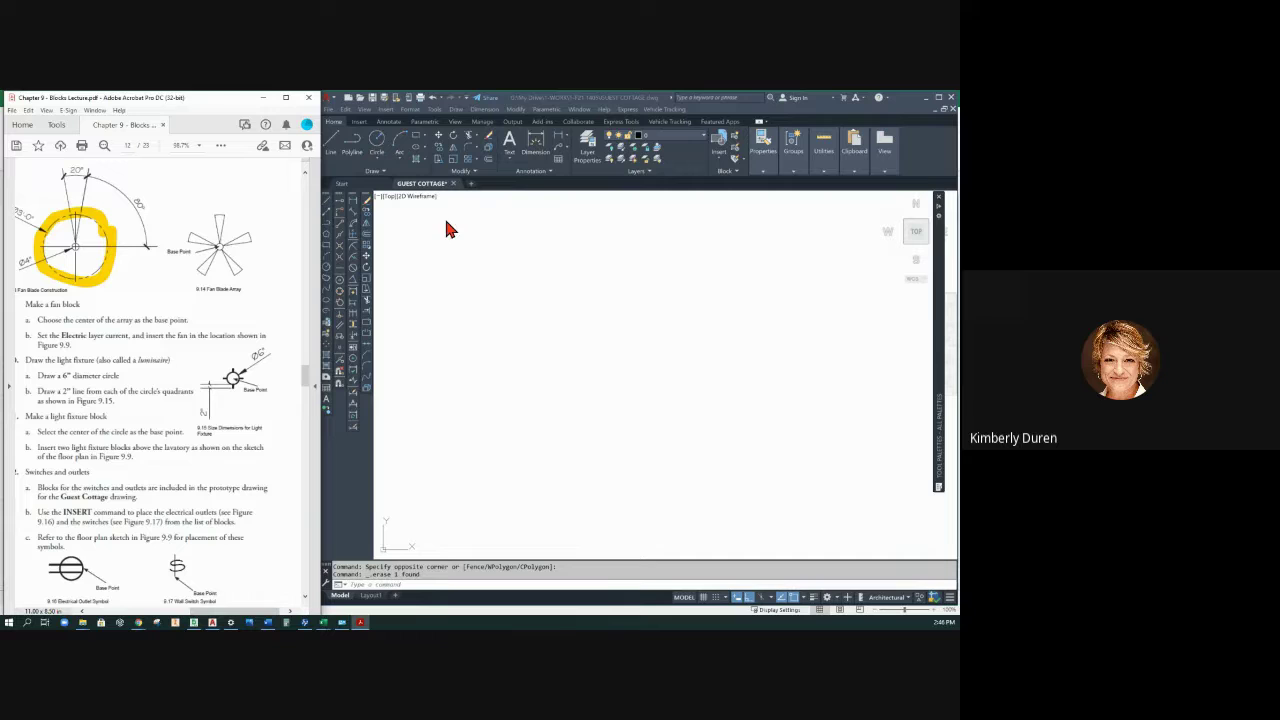
{"action": "left_click", "coordinate": [380, 168]}
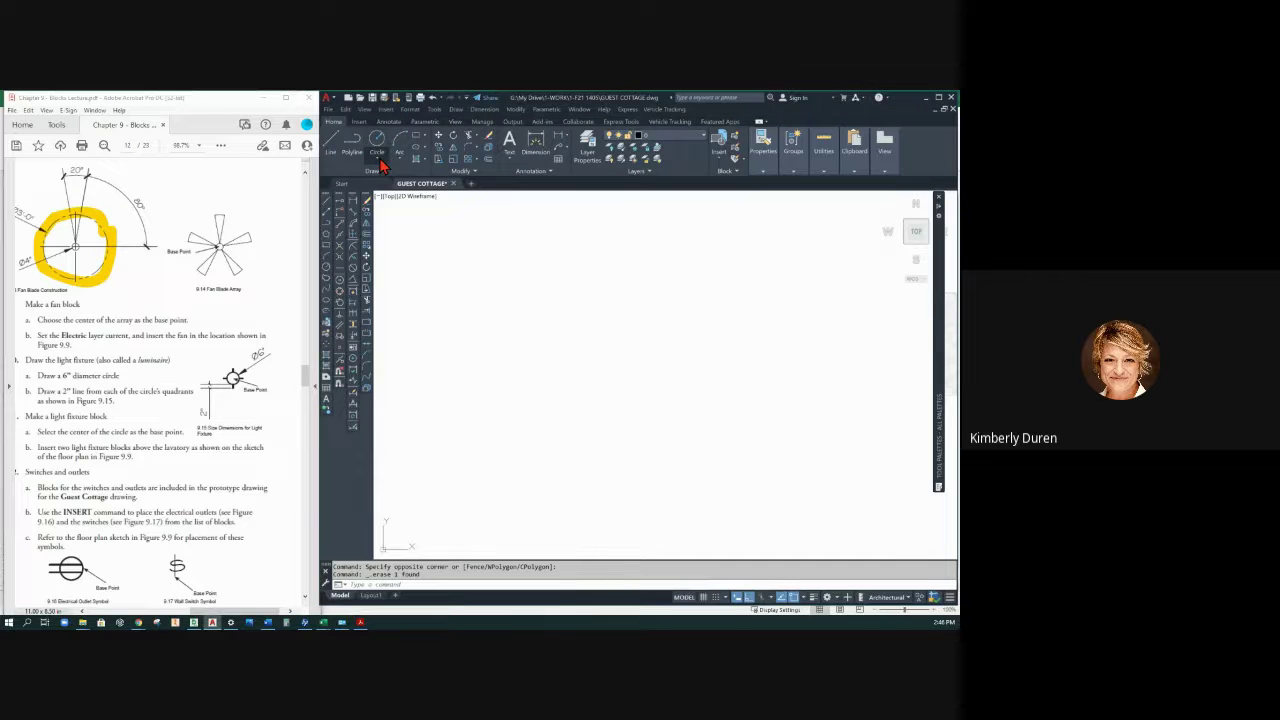
{"action": "left_click", "coordinate": [380, 168]}
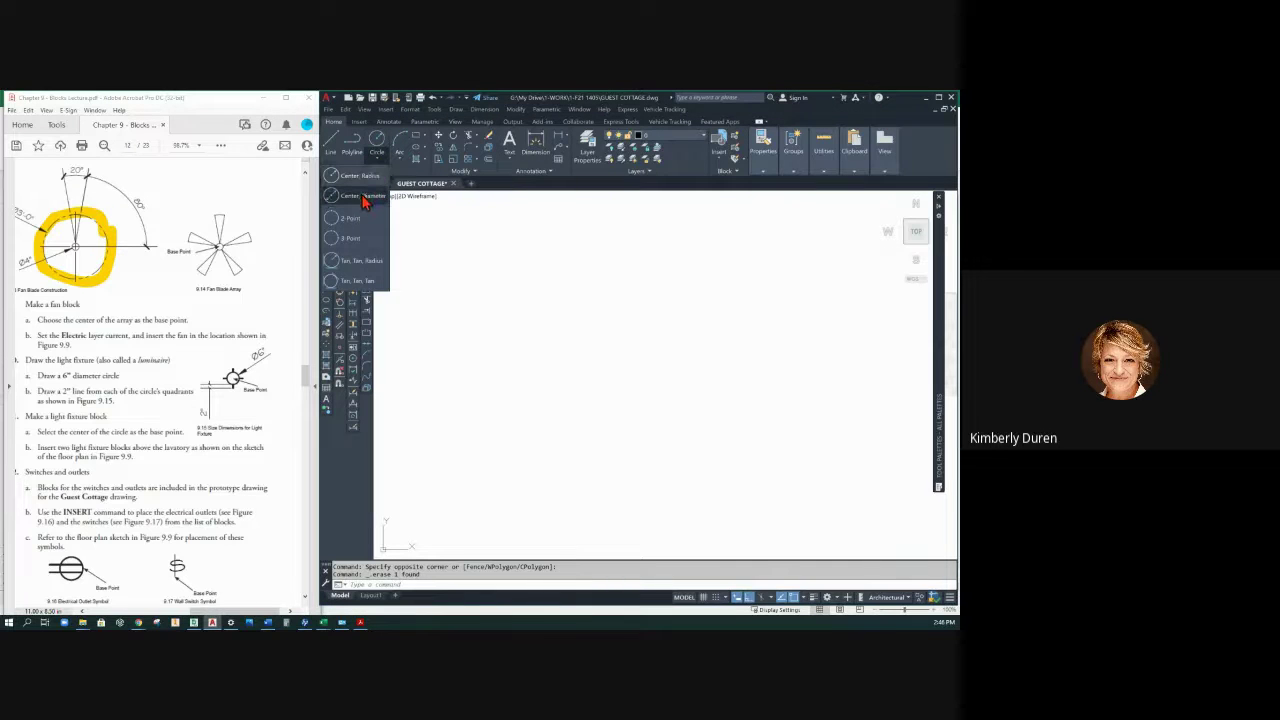
{"action": "left_click", "coordinate": [364, 201]}
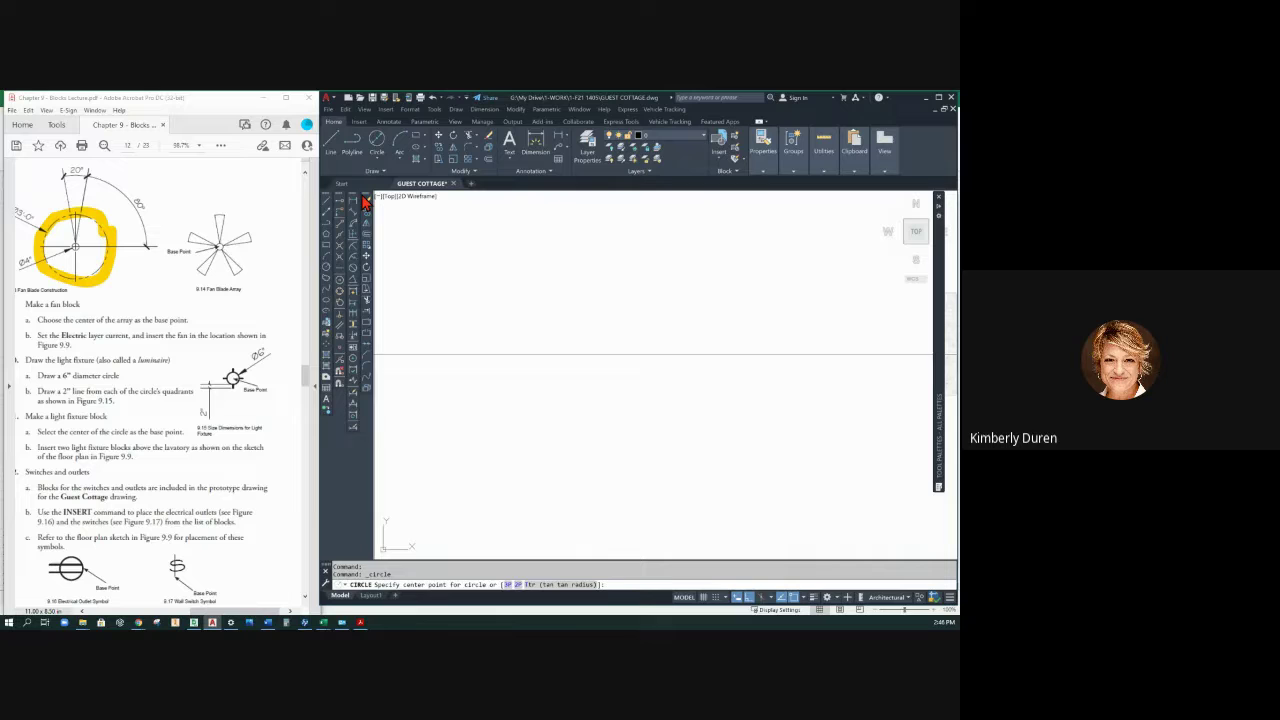
{"action": "left_click", "coordinate": [584, 334]}
{"action": "type", "text": "6"}
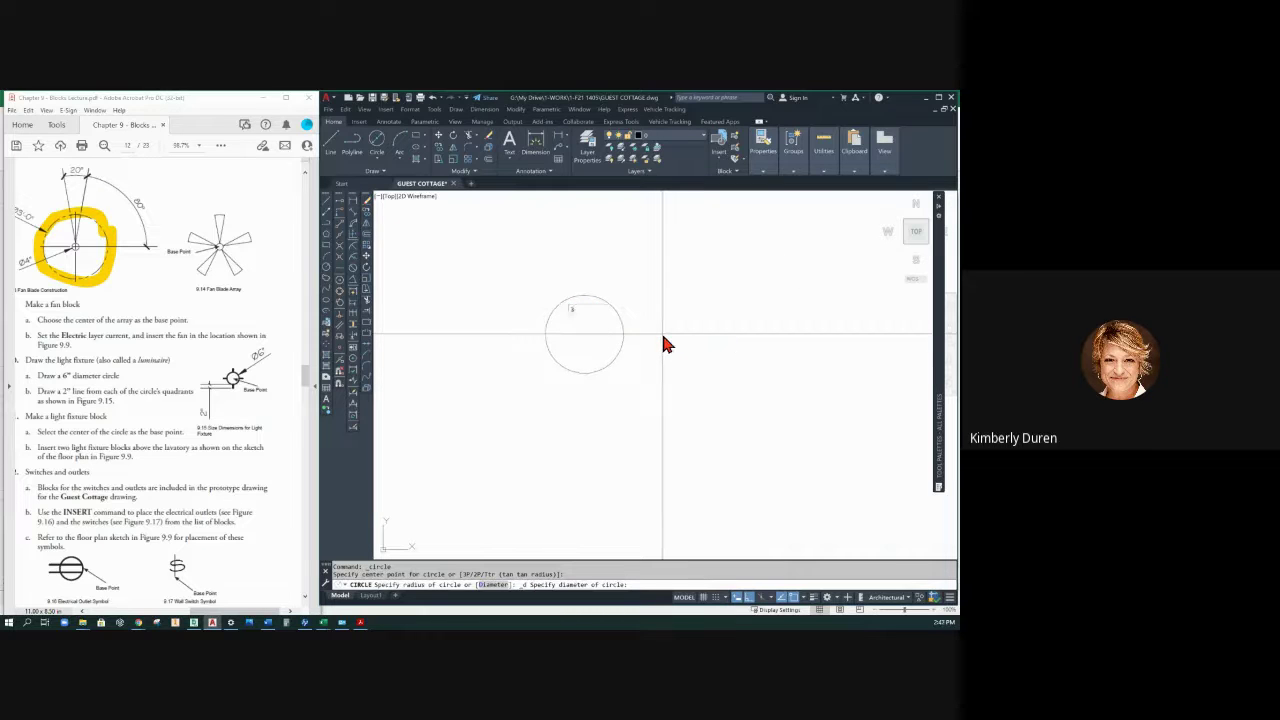
{"action": "key", "text": "Return"}
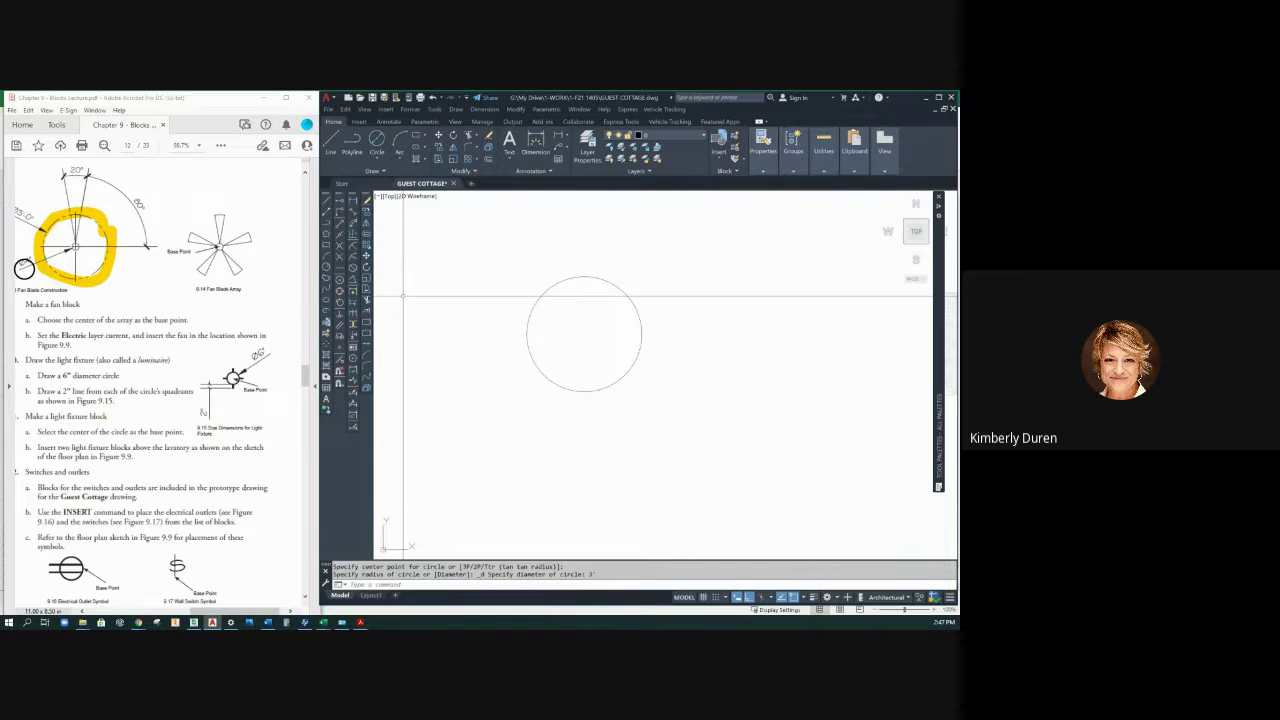
Step: Highlight the 4" circle callout in the fan figure and draw a concentric 4" diameter circle inside the 3' circle
{"action": "left_click_drag", "start_coordinate": [24, 268], "coordinate": [74, 251]}
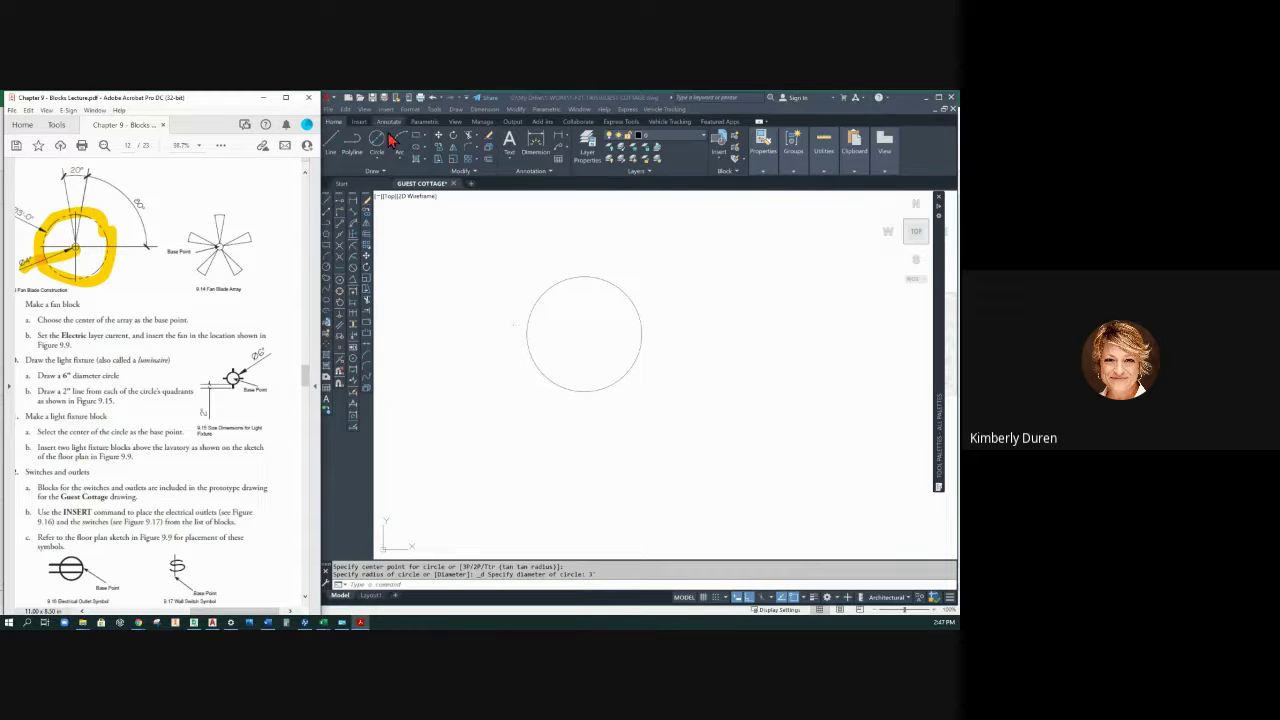
{"action": "left_click", "coordinate": [606, 371]}
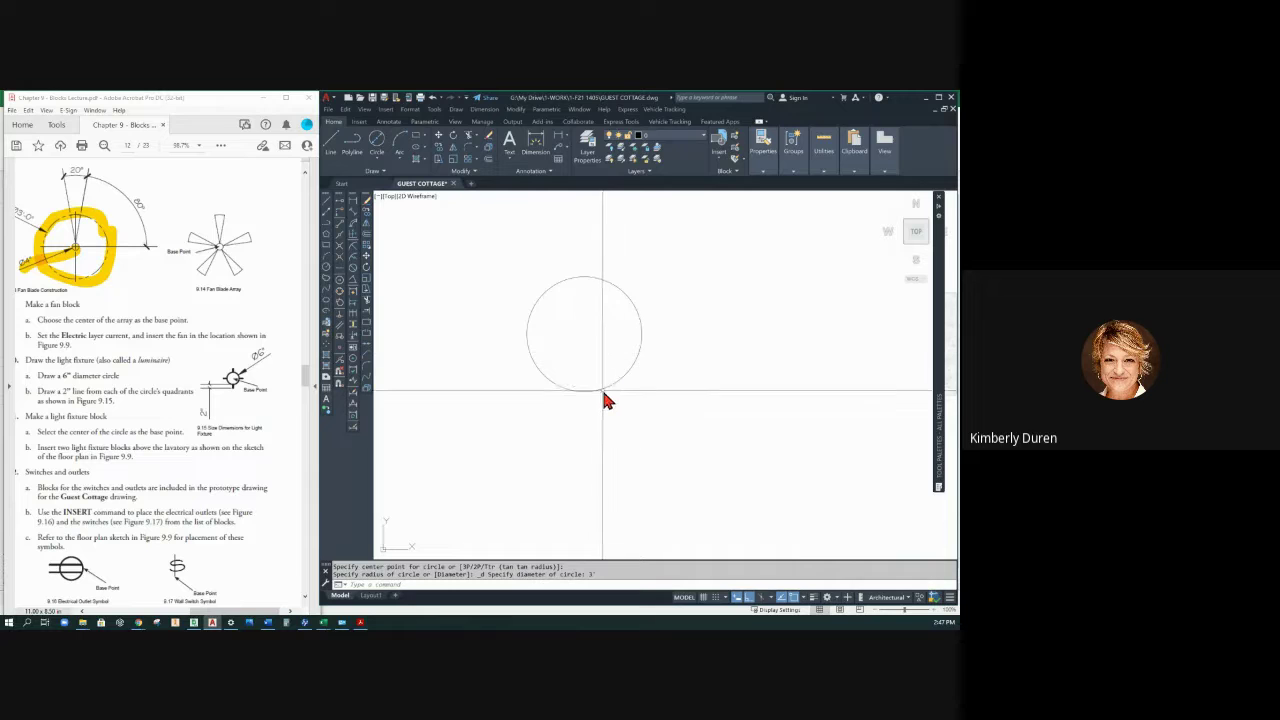
{"action": "left_click", "coordinate": [380, 148]}
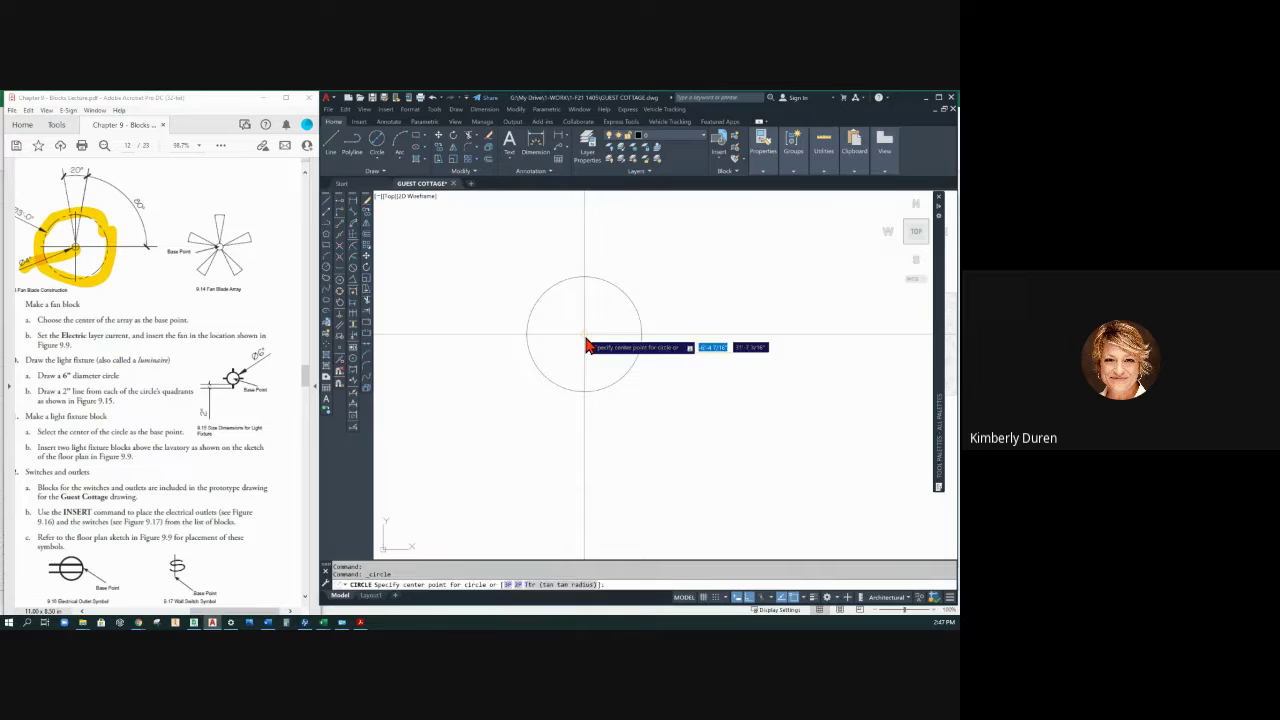
{"action": "left_click", "coordinate": [586, 341]}
{"action": "key", "text": "d"}
{"action": "key", "text": "Return"}
{"action": "type", "text": "4"}
{"action": "key", "text": "Return"}
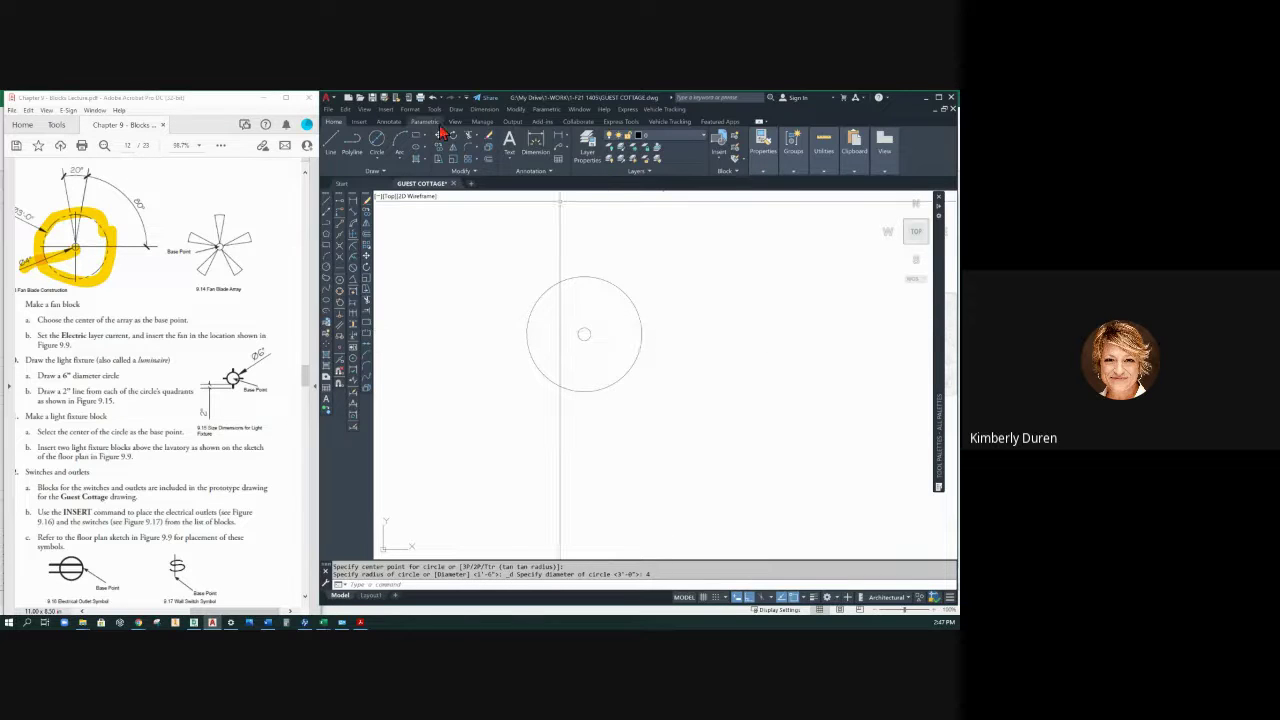
Step: Highlight the figure's 80° blade line and, with Ortho off, draw a 2' line at 80° from the circles' center
{"action": "left_click", "coordinate": [330, 142]}
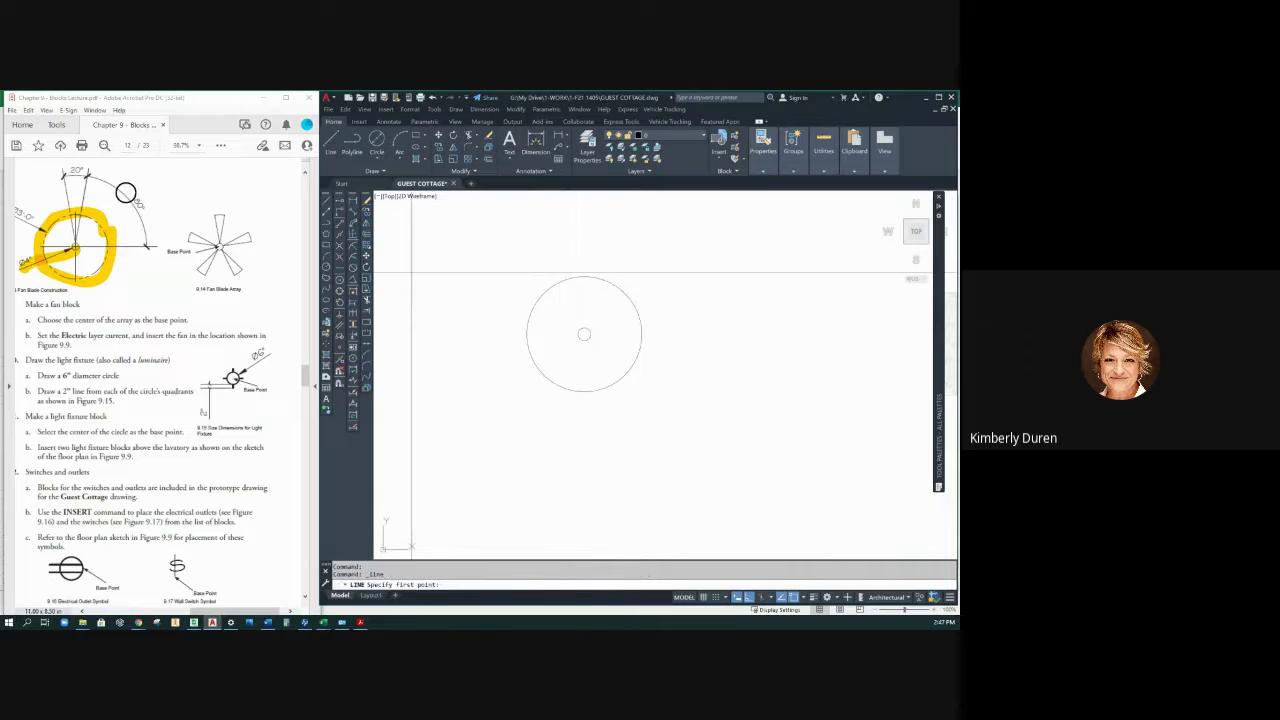
{"action": "left_click_drag", "start_coordinate": [88, 172], "coordinate": [74, 252]}
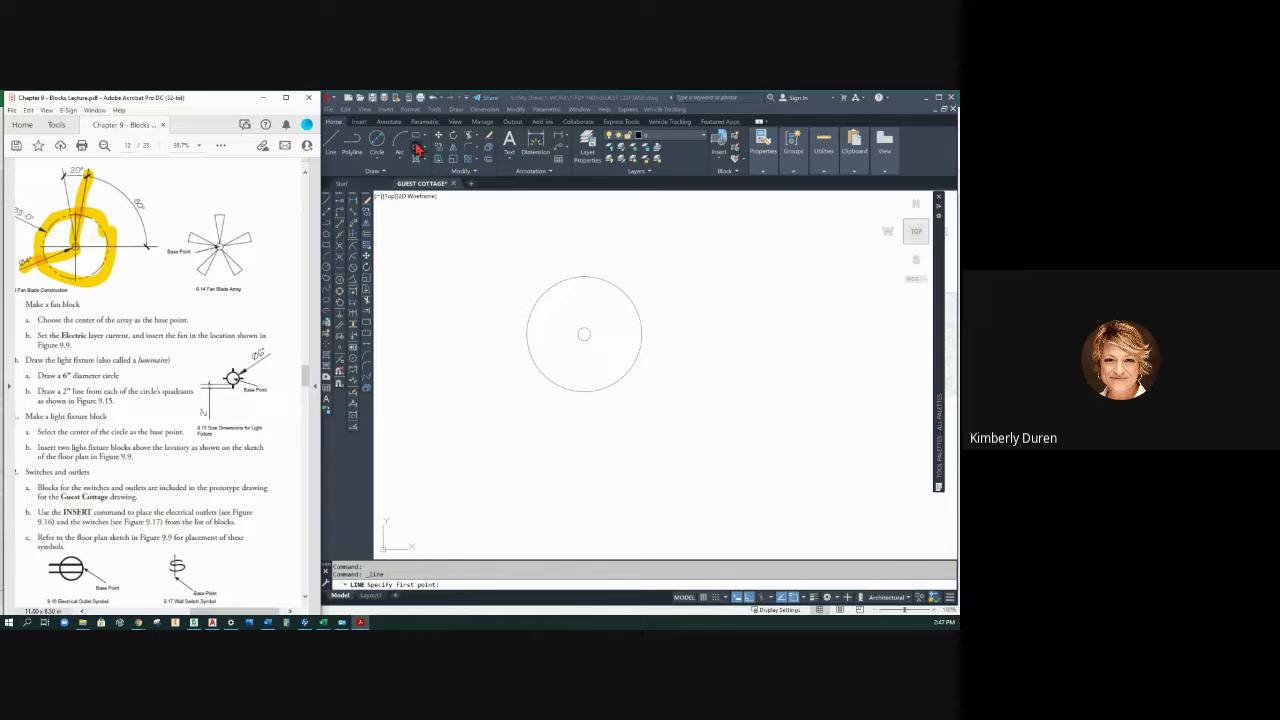
{"action": "left_click", "coordinate": [334, 143]}
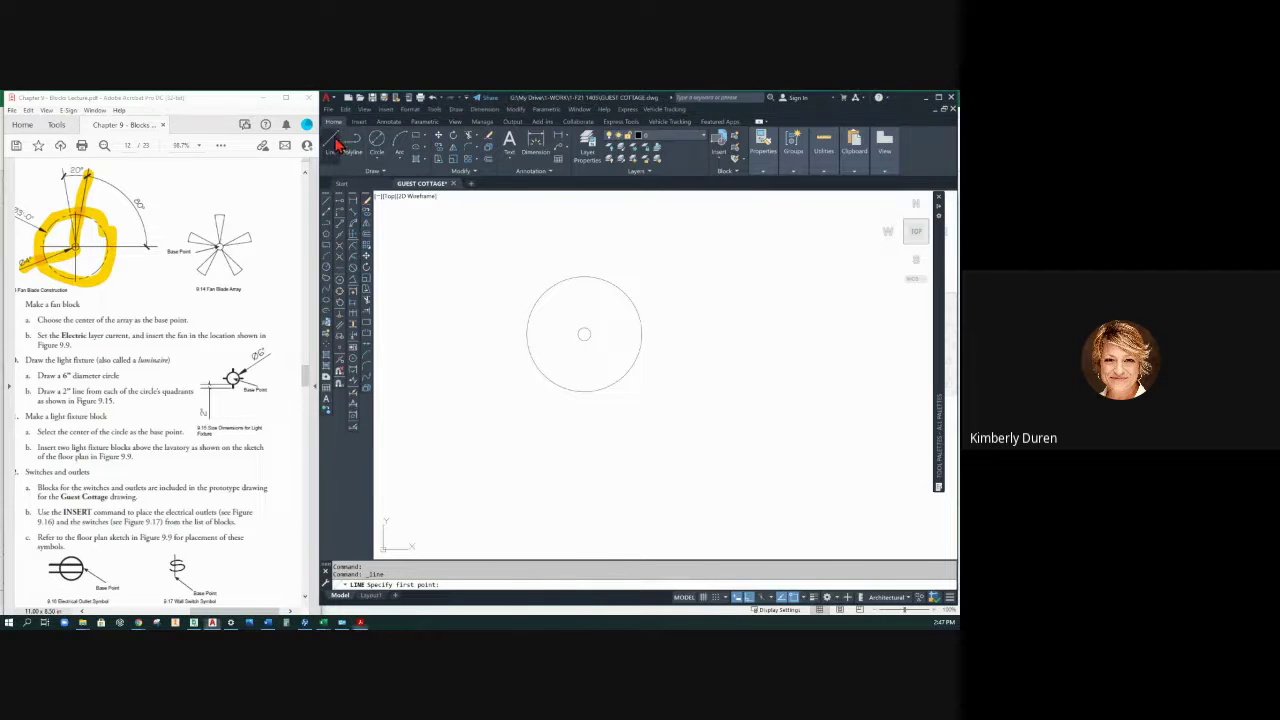
{"action": "left_click", "coordinate": [586, 343]}
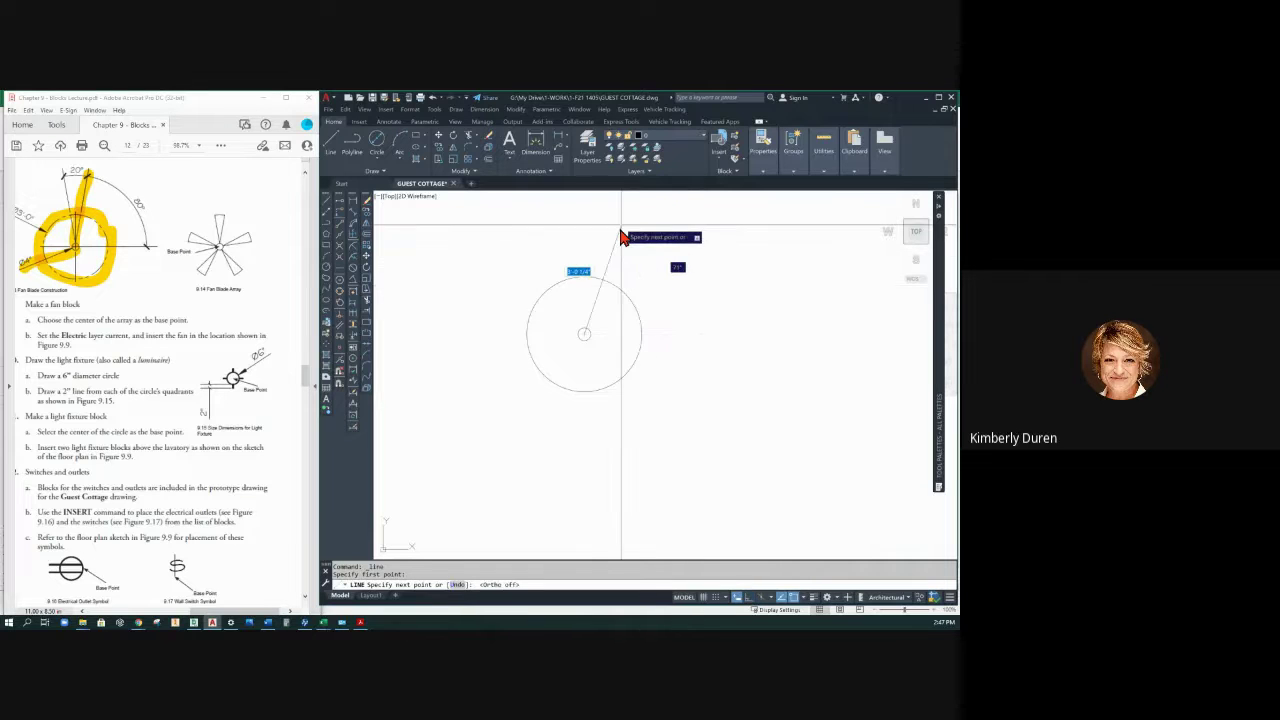
{"action": "key", "text": "F8"}
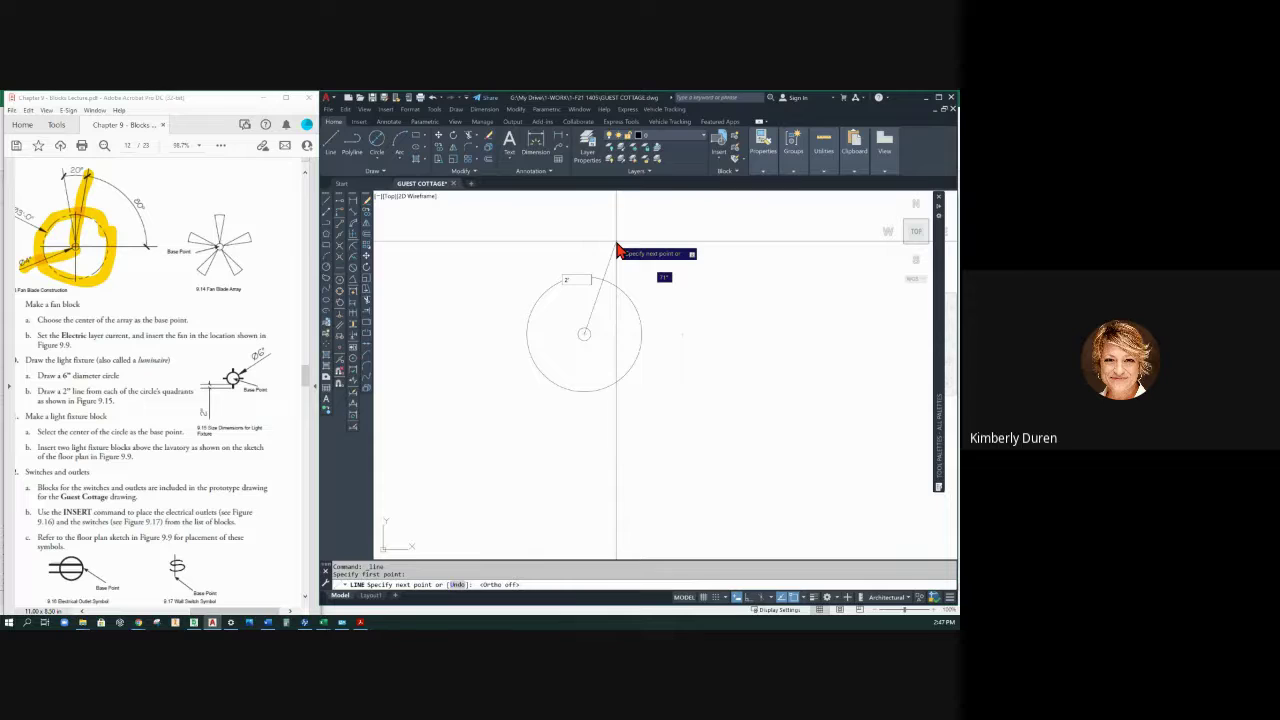
{"action": "key", "text": "Tab"}
{"action": "type", "text": "80"}
{"action": "key", "text": "Return"}
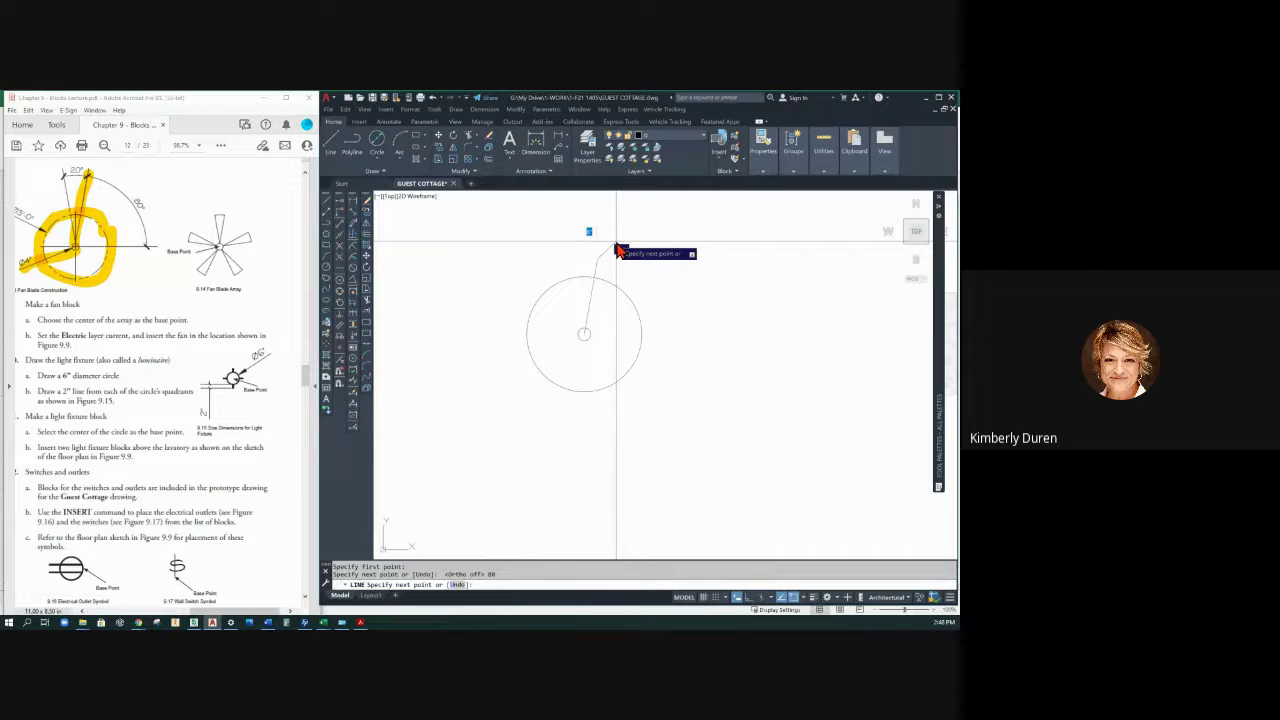
{"action": "key", "text": "Return"}
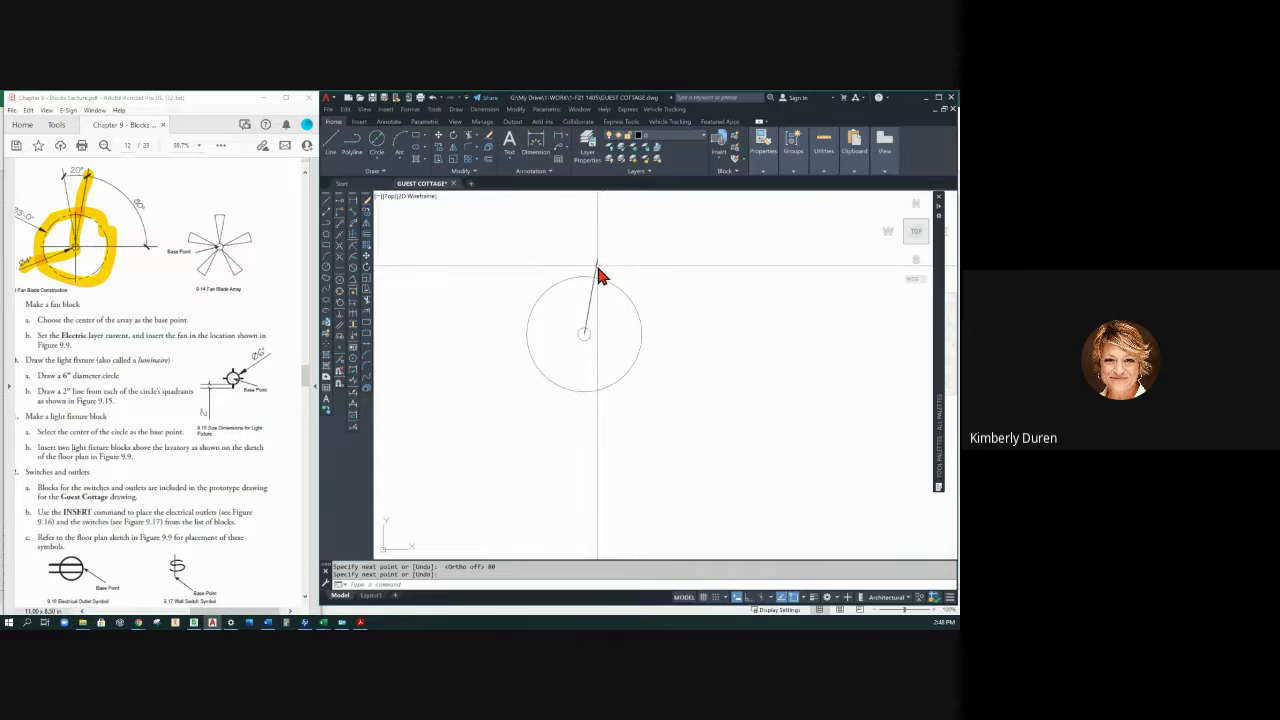
Step: Trim the portion of the 80° blade line that extends beyond the 3' circle
{"action": "type", "text": "tr"}
{"action": "key", "text": "Return"}
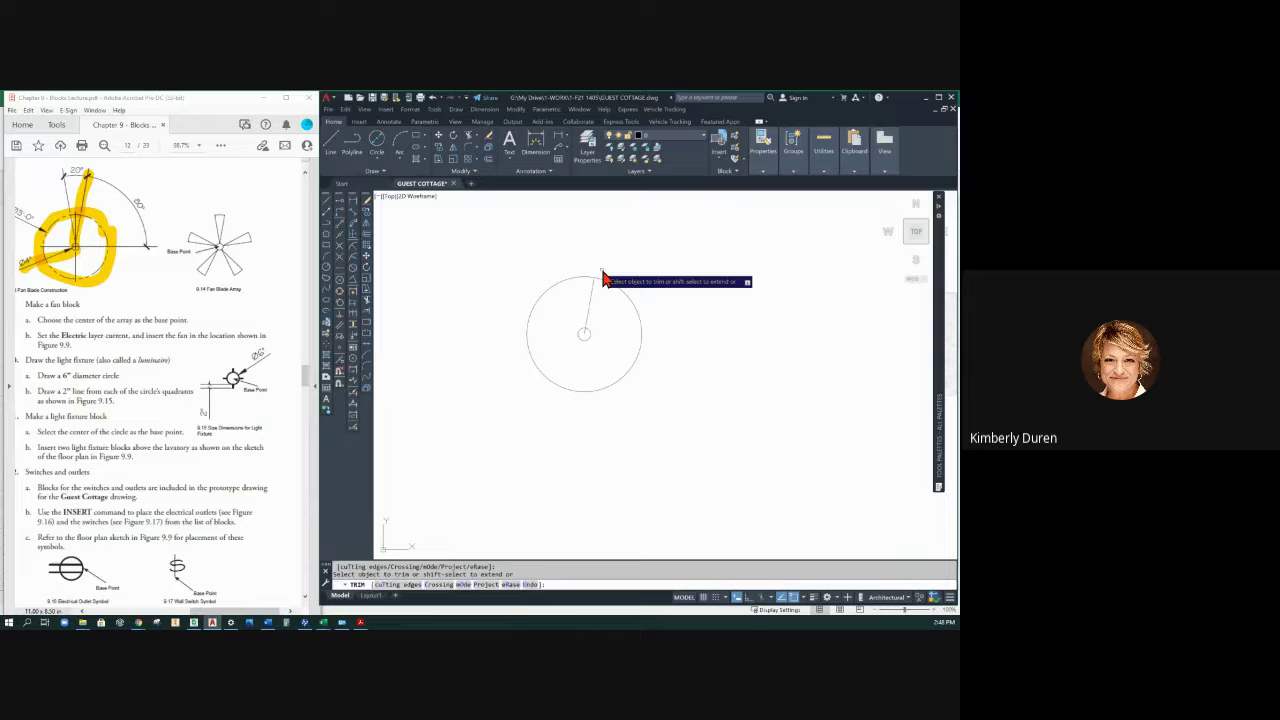
{"action": "key", "text": "Escape"}
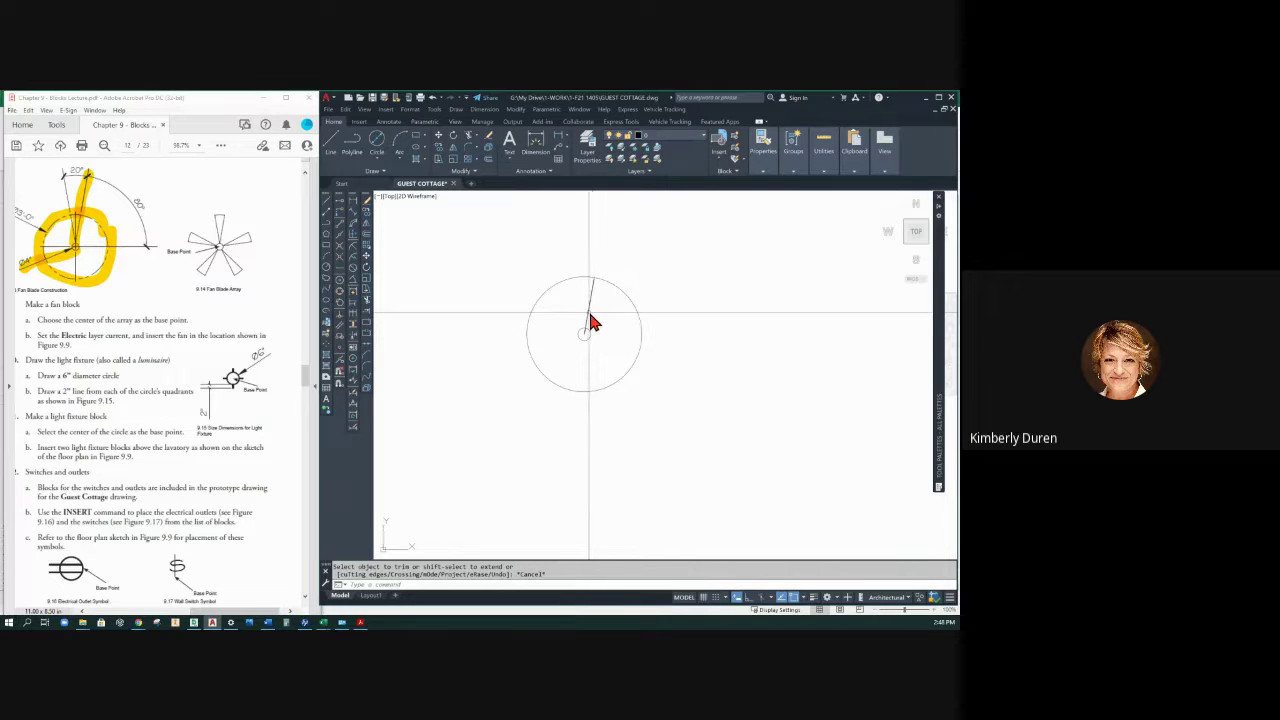
Step: Mirror the blade line about a vertical axis through the circles' center with Ortho on, keeping the source line
{"action": "left_click", "coordinate": [591, 319]}
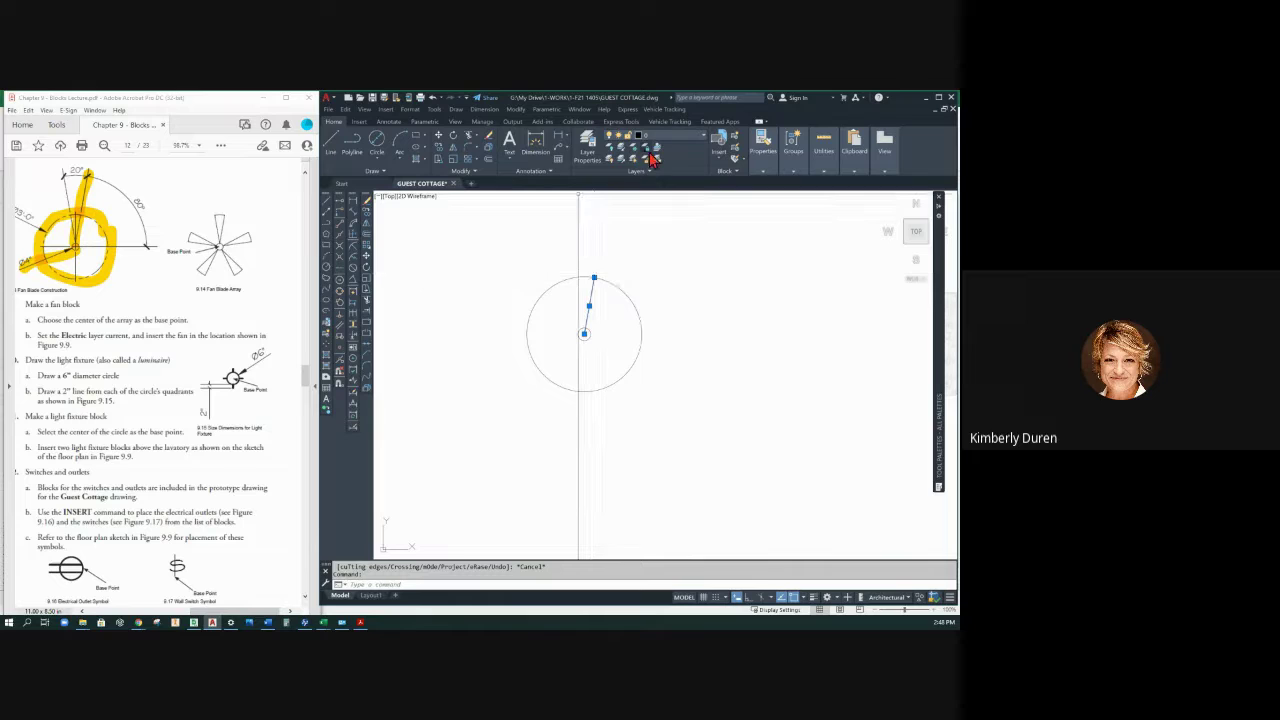
{"action": "left_click", "coordinate": [455, 150]}
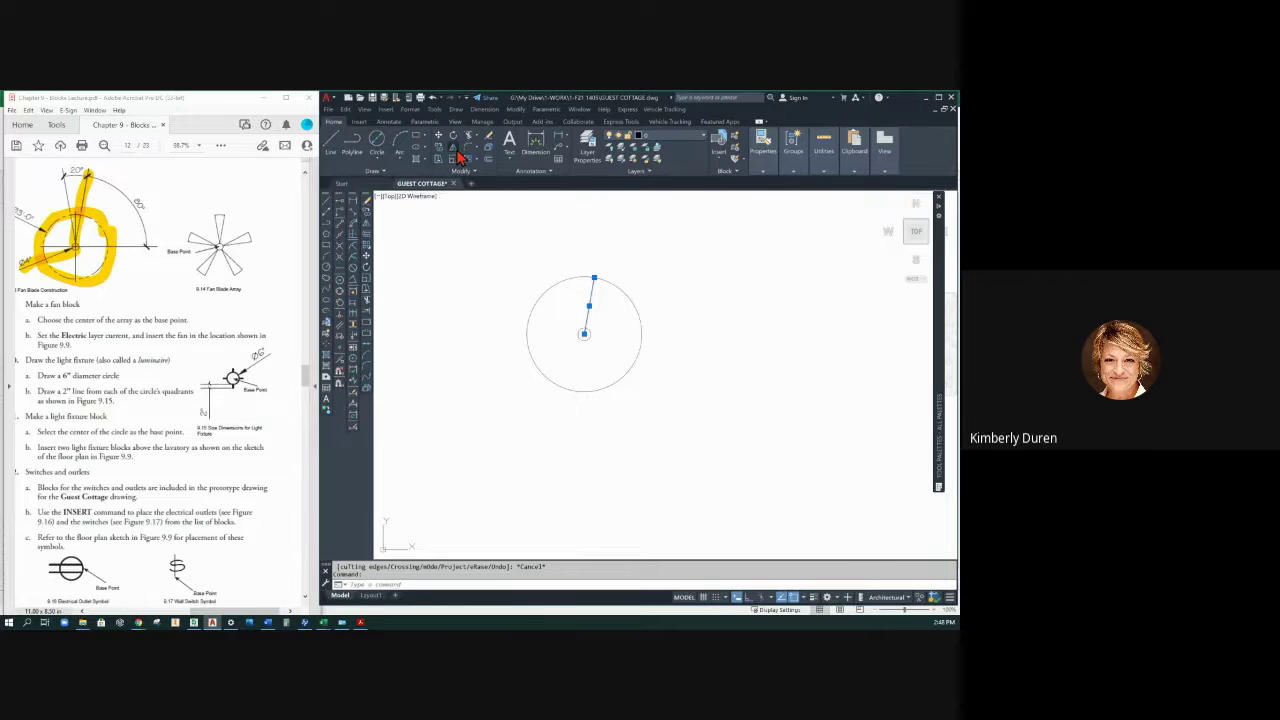
{"action": "left_click", "coordinate": [585, 337]}
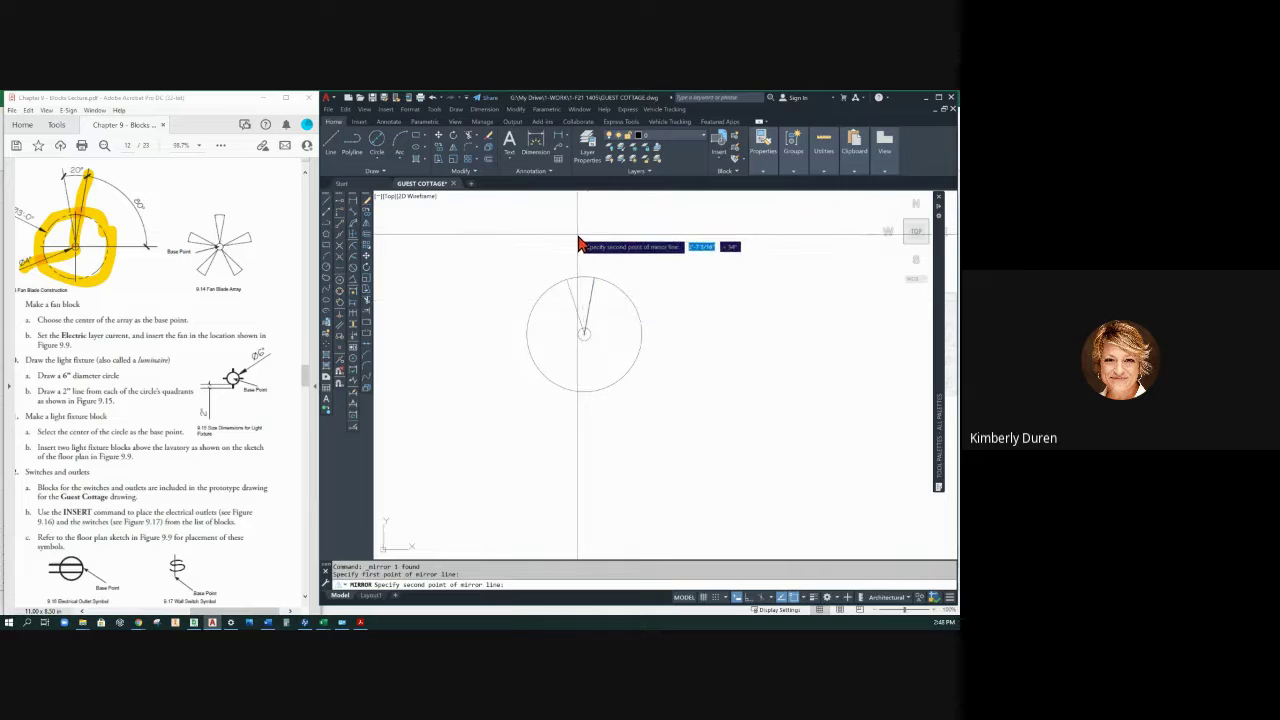
{"action": "key", "text": "F8"}
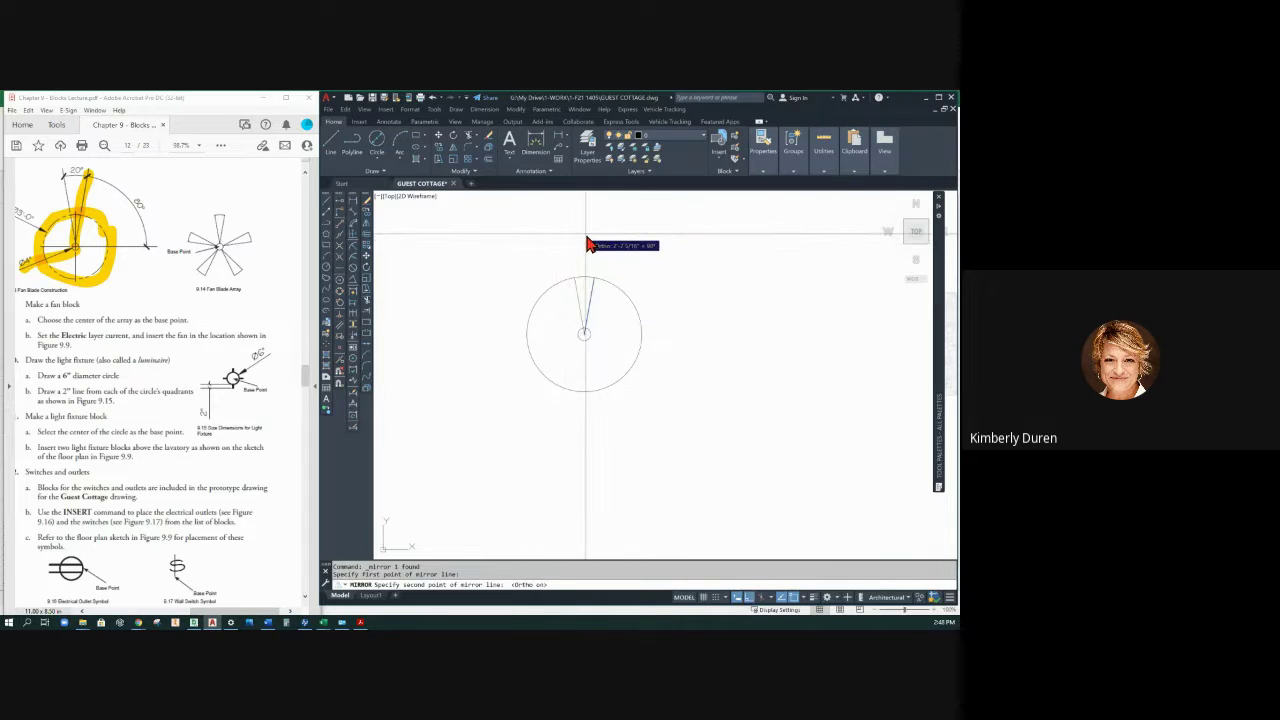
{"action": "left_click", "coordinate": [589, 242]}
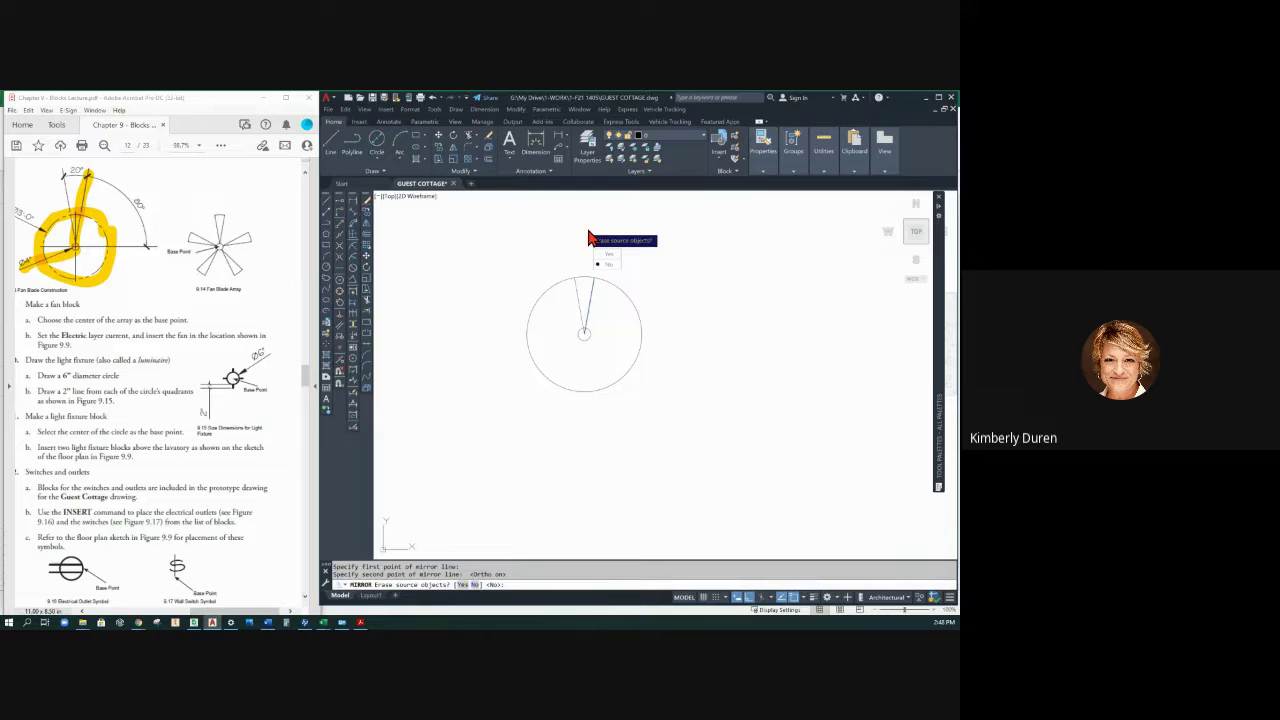
{"action": "key", "text": "Return"}
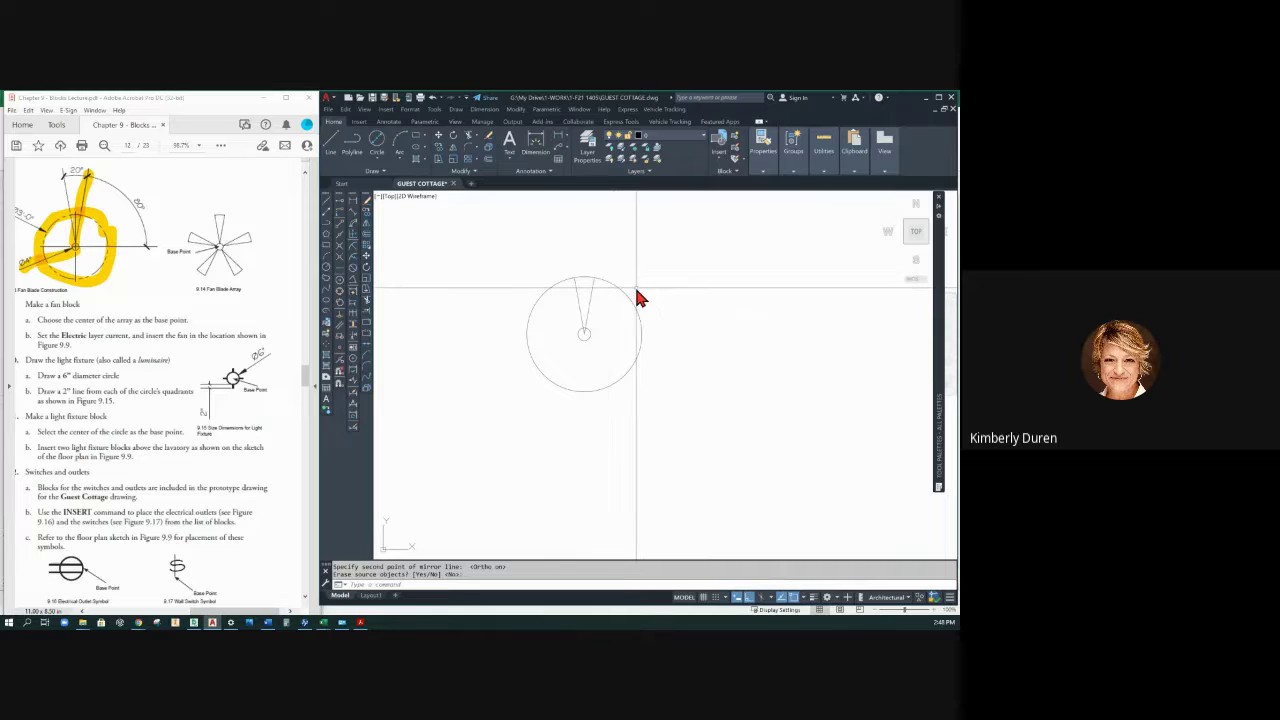
{"action": "type", "text": "tr"}
{"action": "key", "text": "Return"}
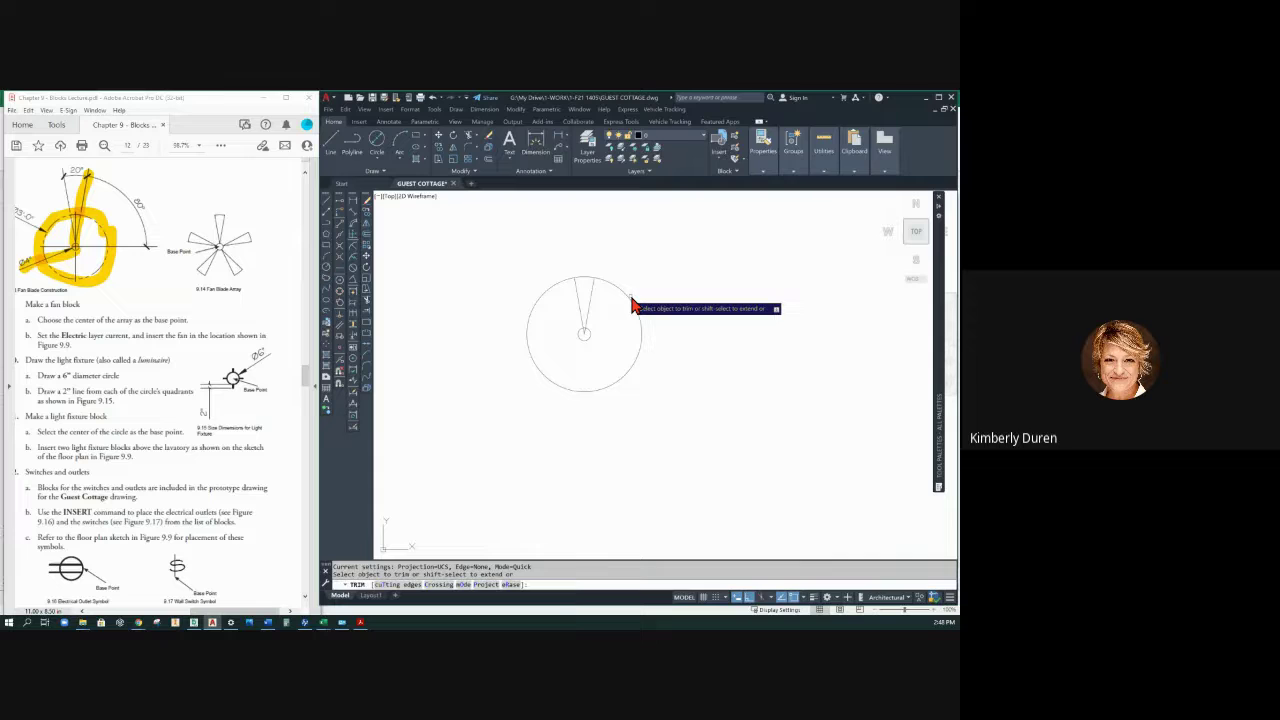
{"action": "key", "text": "Escape"}
{"action": "key", "text": "Escape"}
Step: Stretch the inner endpoints of both blade lines from the circles' center to the top quadrant of the 4" circle
{"action": "scroll", "coordinate": [600, 329], "scroll_direction": "up", "scroll_amount": 4}
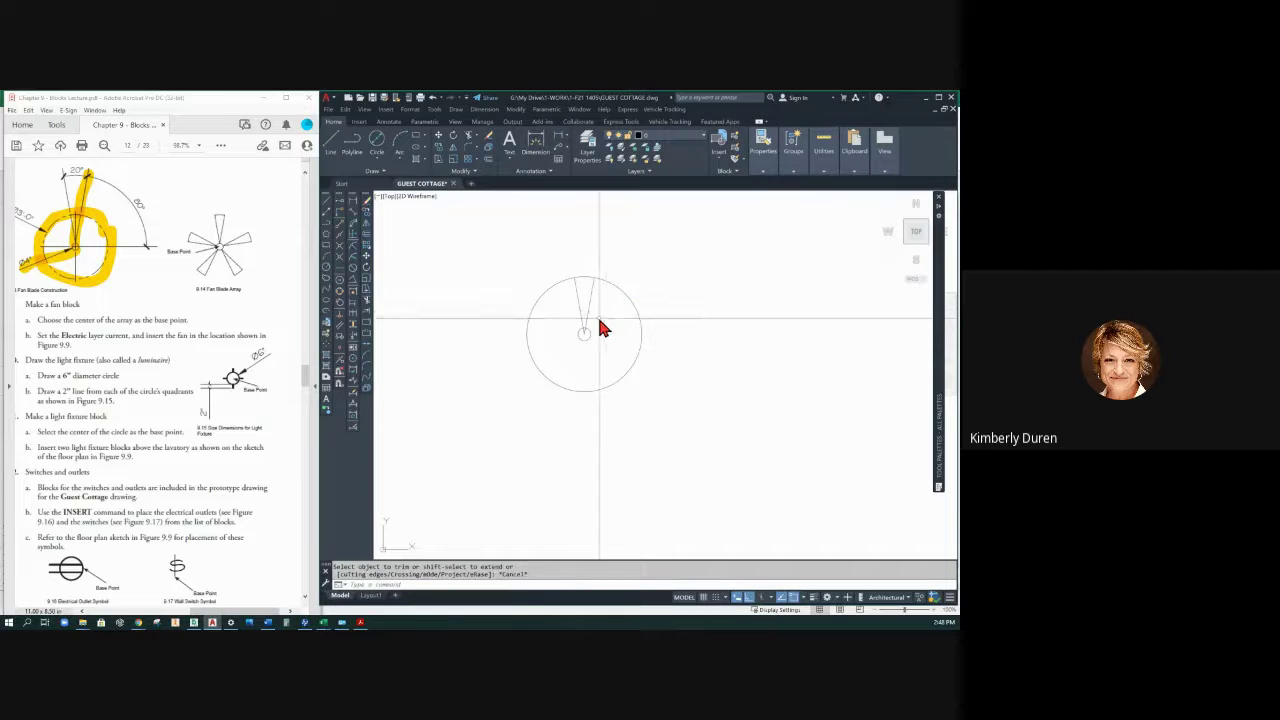
{"action": "left_click", "coordinate": [584, 335]}
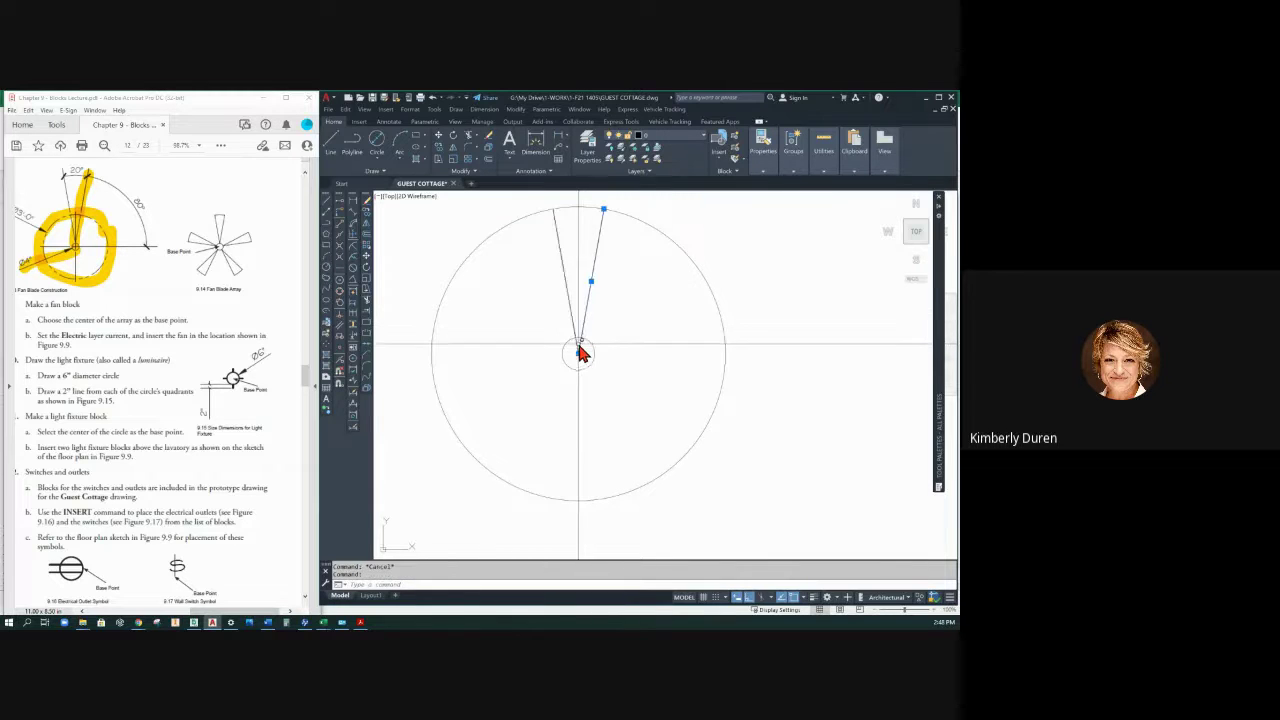
{"action": "left_click", "coordinate": [580, 350]}
{"action": "left_click", "coordinate": [579, 348]}
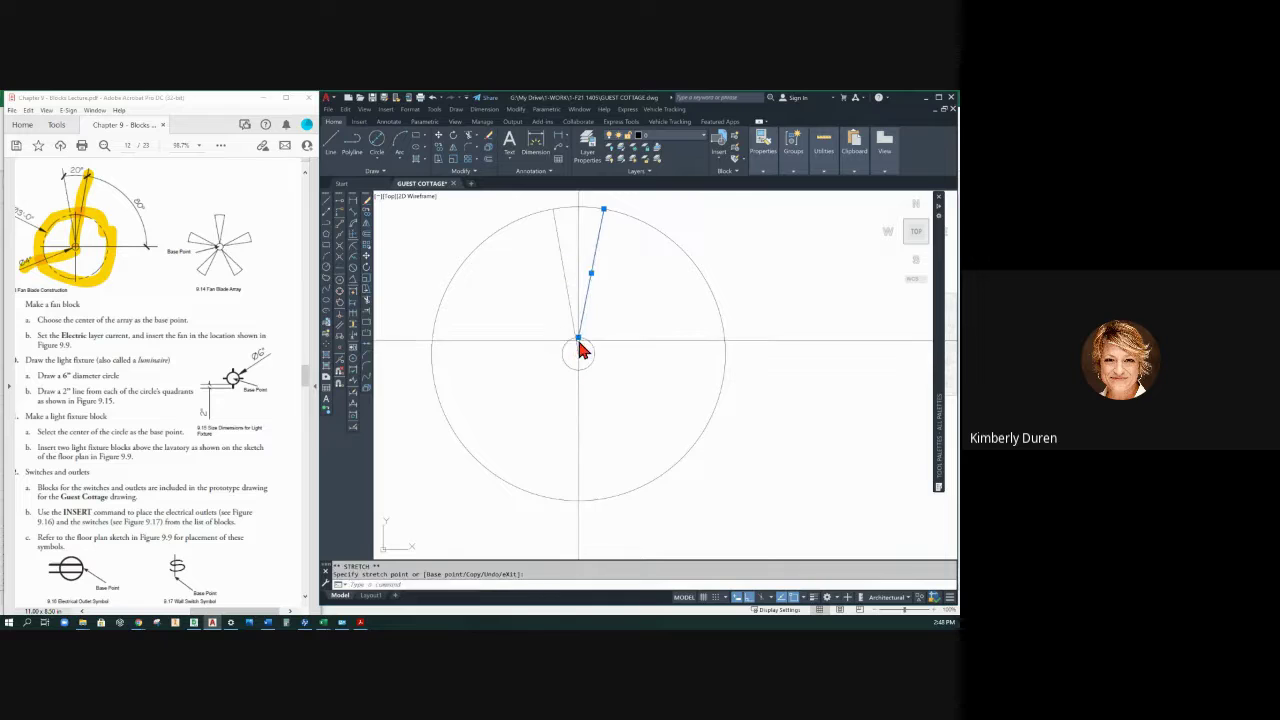
{"action": "left_click", "coordinate": [581, 352]}
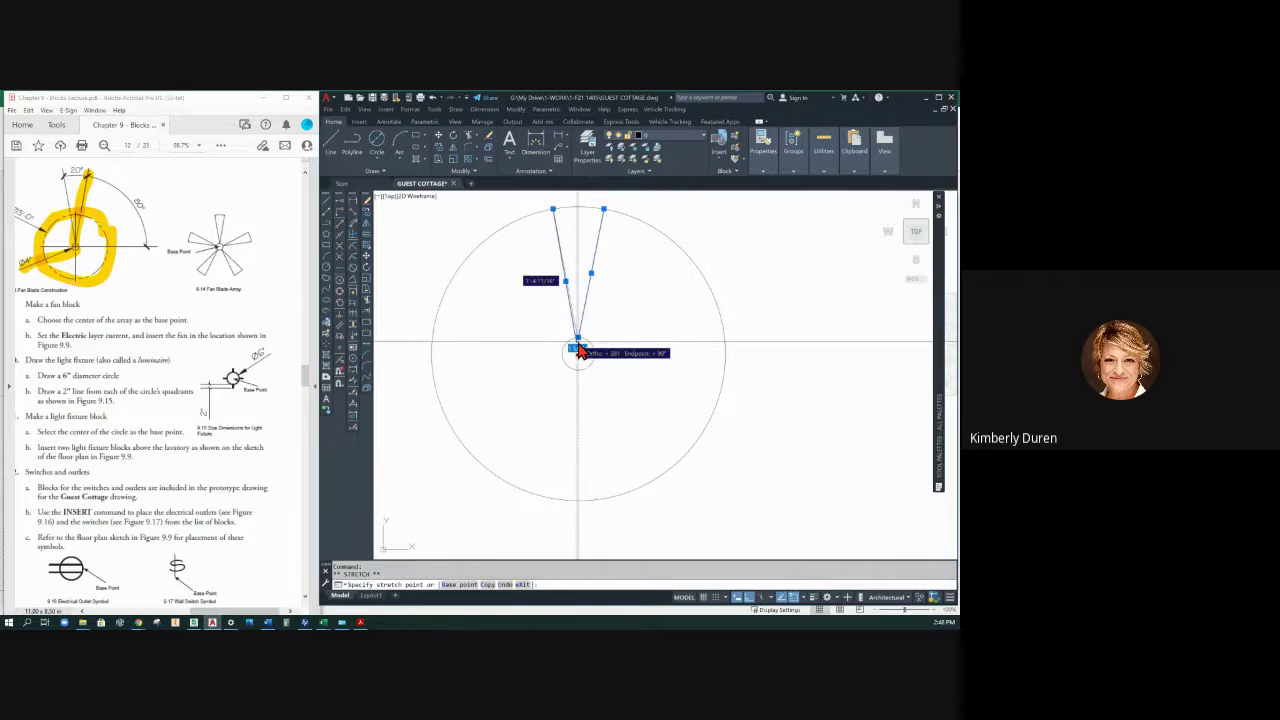
{"action": "left_click", "coordinate": [578, 339]}
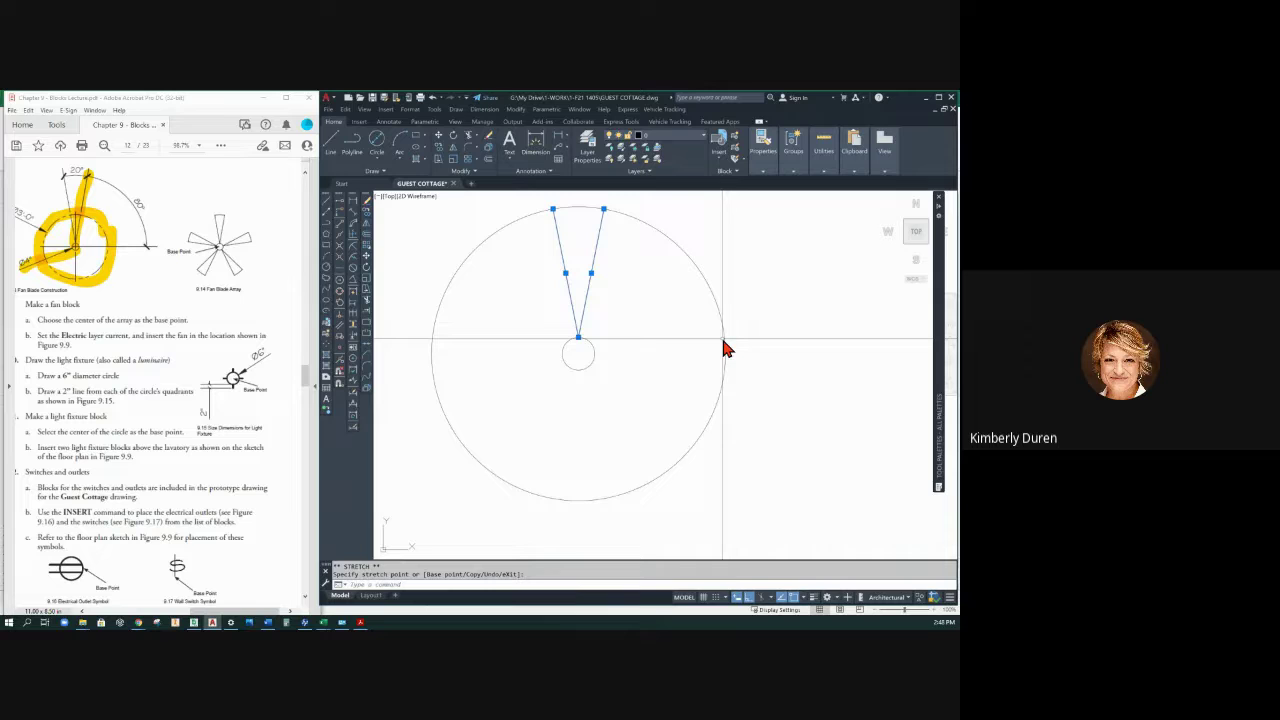
{"action": "key", "text": "Escape"}
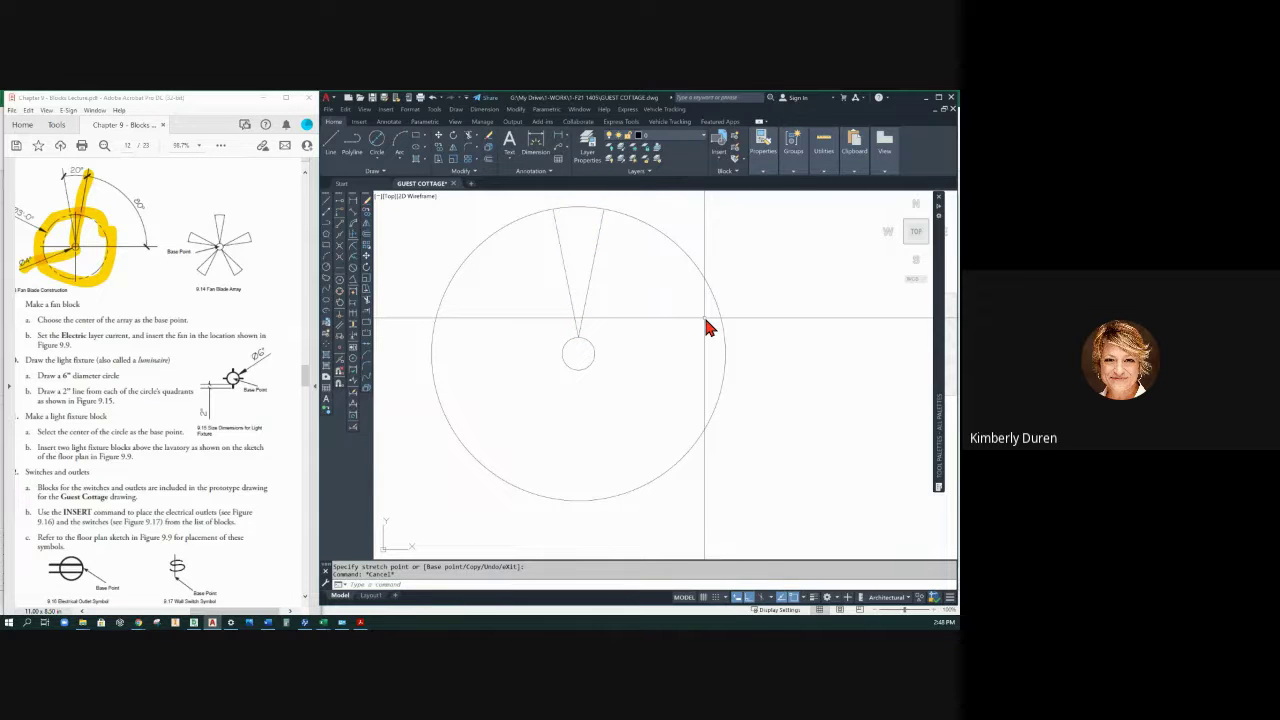
Step: Trim the 3' circle so only the arc between the two blade lines remains
{"action": "type", "text": "tr"}
{"action": "key", "text": "Return"}
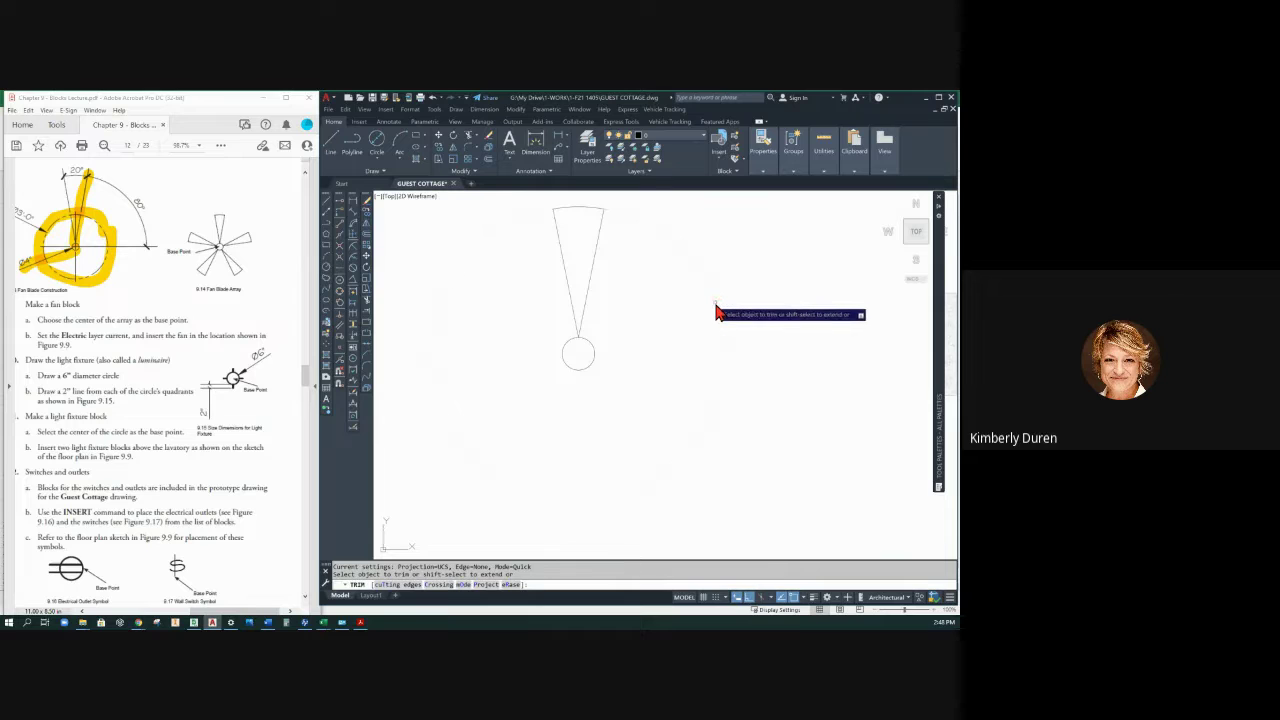
{"action": "key", "text": "Escape"}
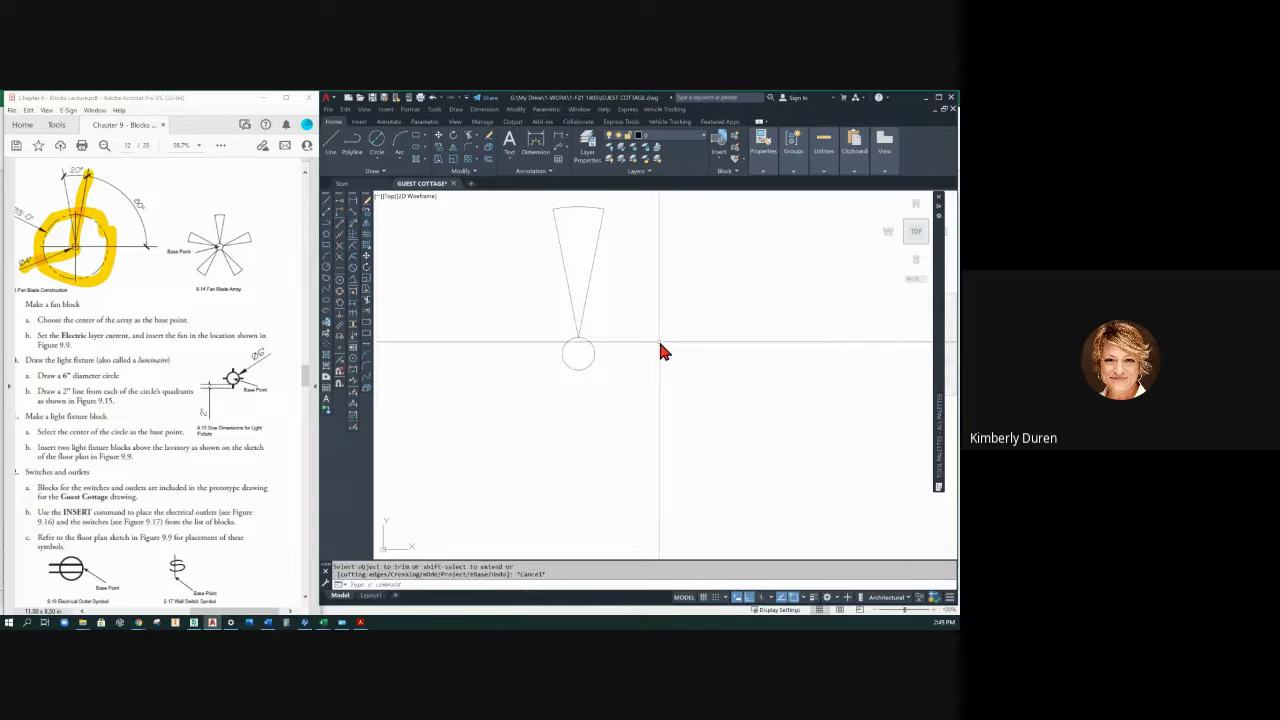
{"action": "scroll", "coordinate": [661, 351], "scroll_direction": "down", "scroll_amount": 2}
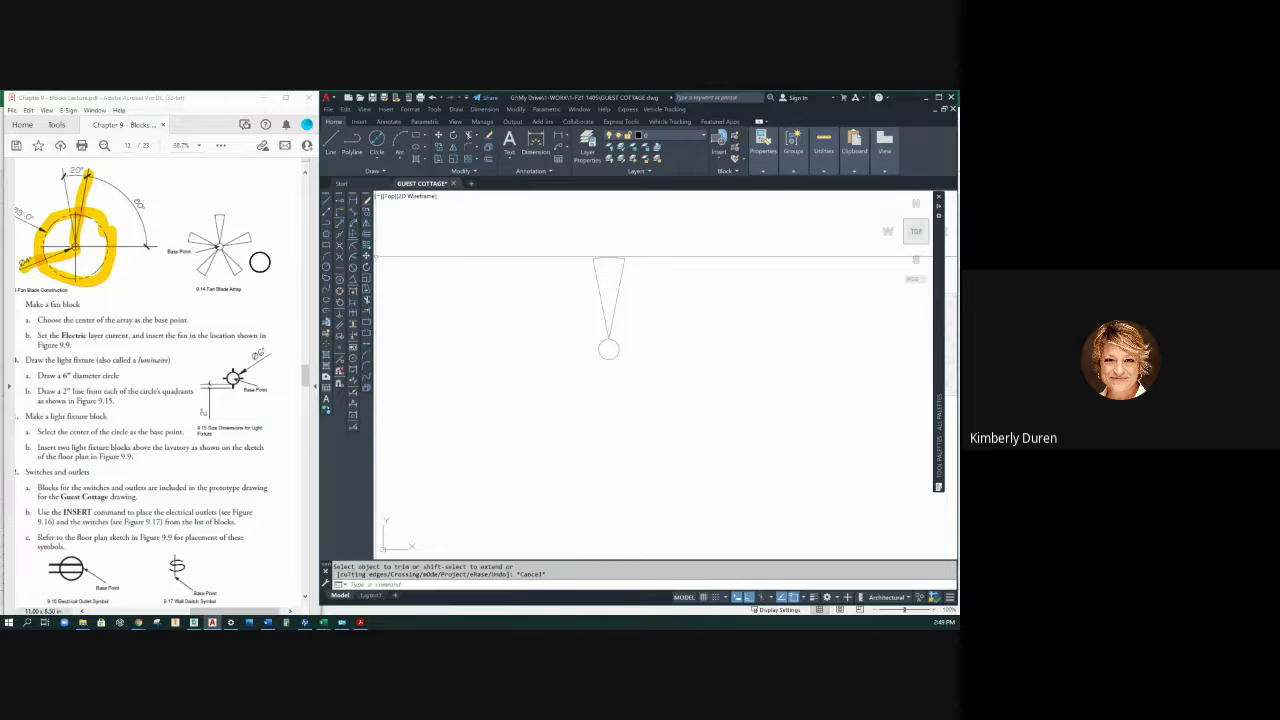
{"action": "left_click", "coordinate": [639, 310]}
{"action": "left_click", "coordinate": [557, 233]}
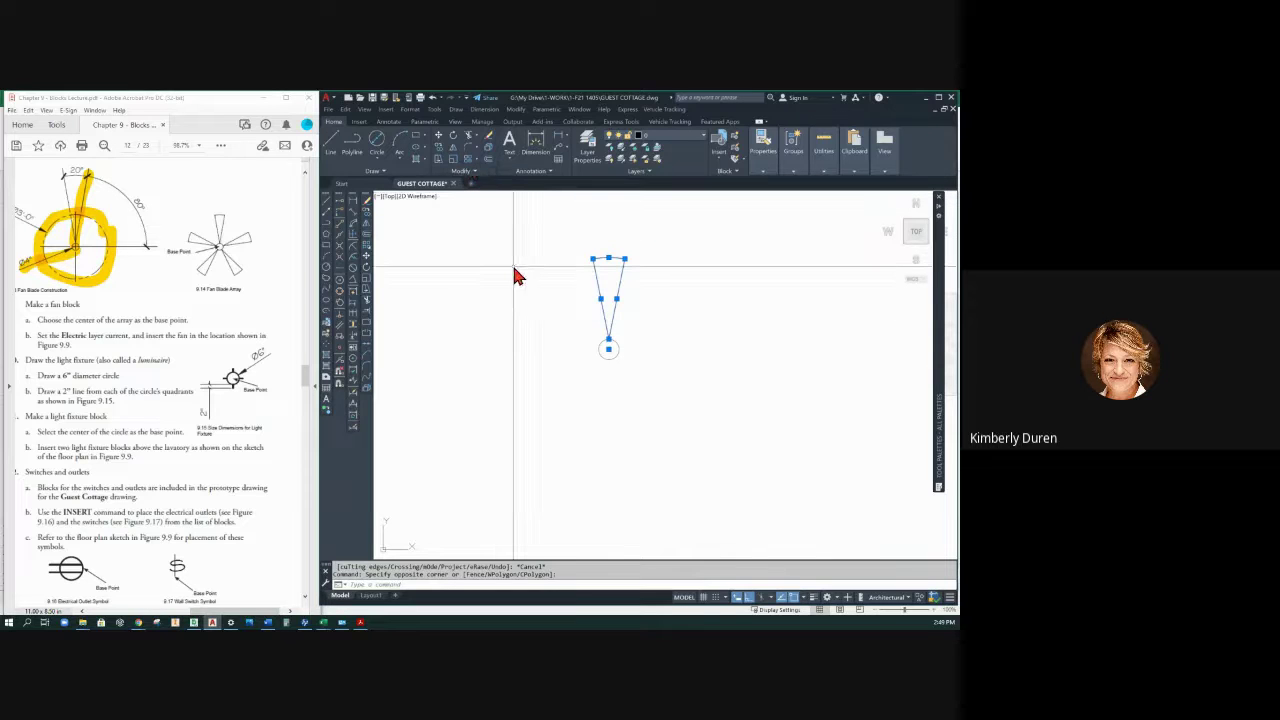
{"action": "type", "text": "AR"}
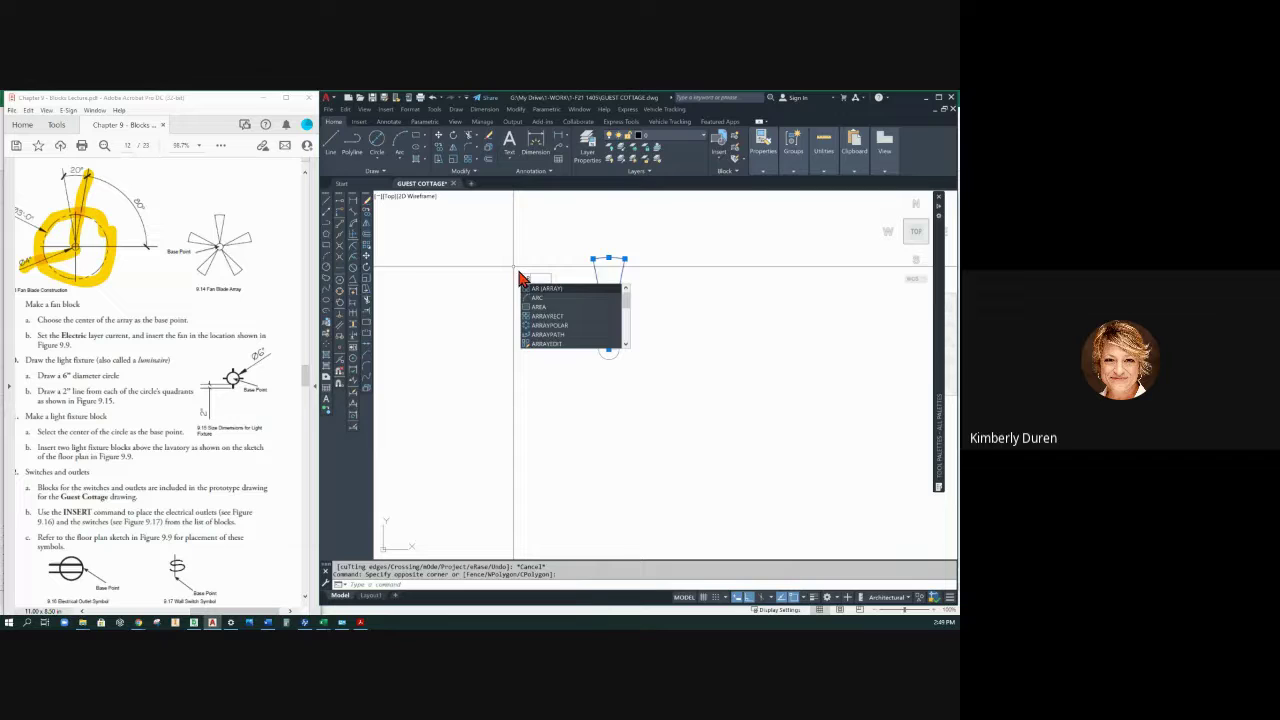
{"action": "key", "text": "Return"}
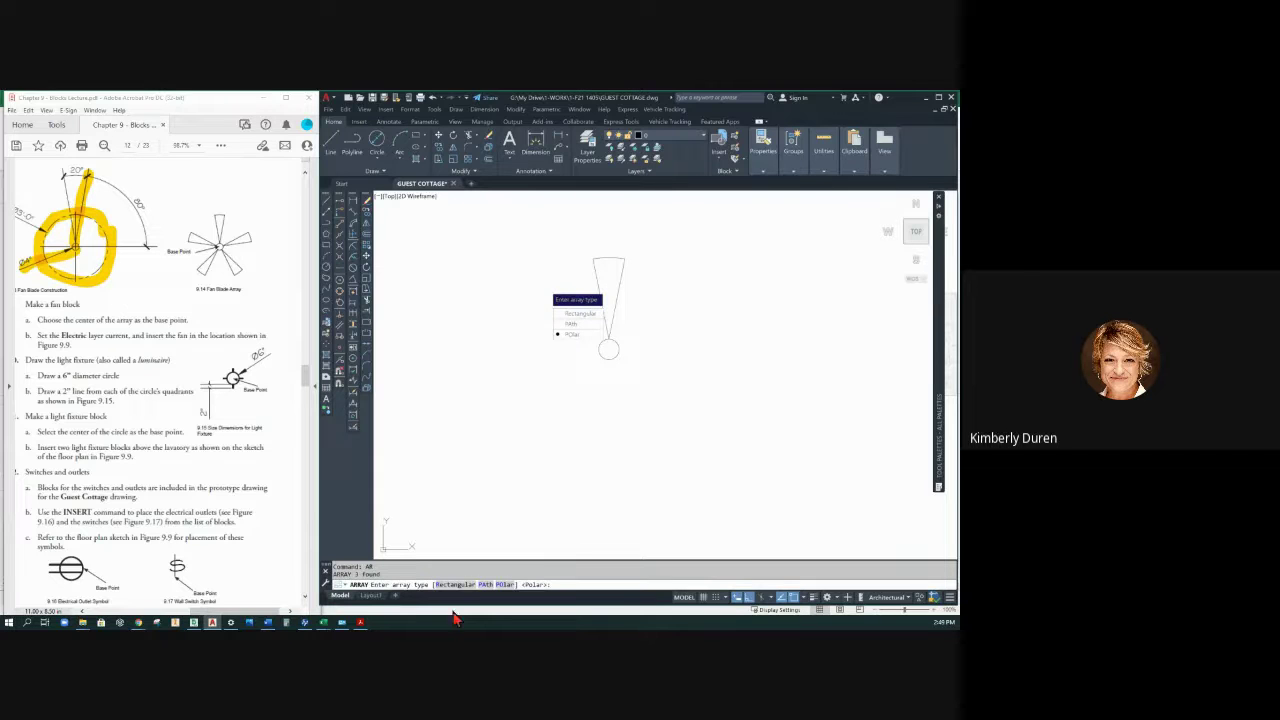
Step: Create a polar array of the fan blade around the 4" circle's center with 5 items filling 360°
{"action": "left_click", "coordinate": [478, 160]}
{"action": "left_click", "coordinate": [452, 219]}
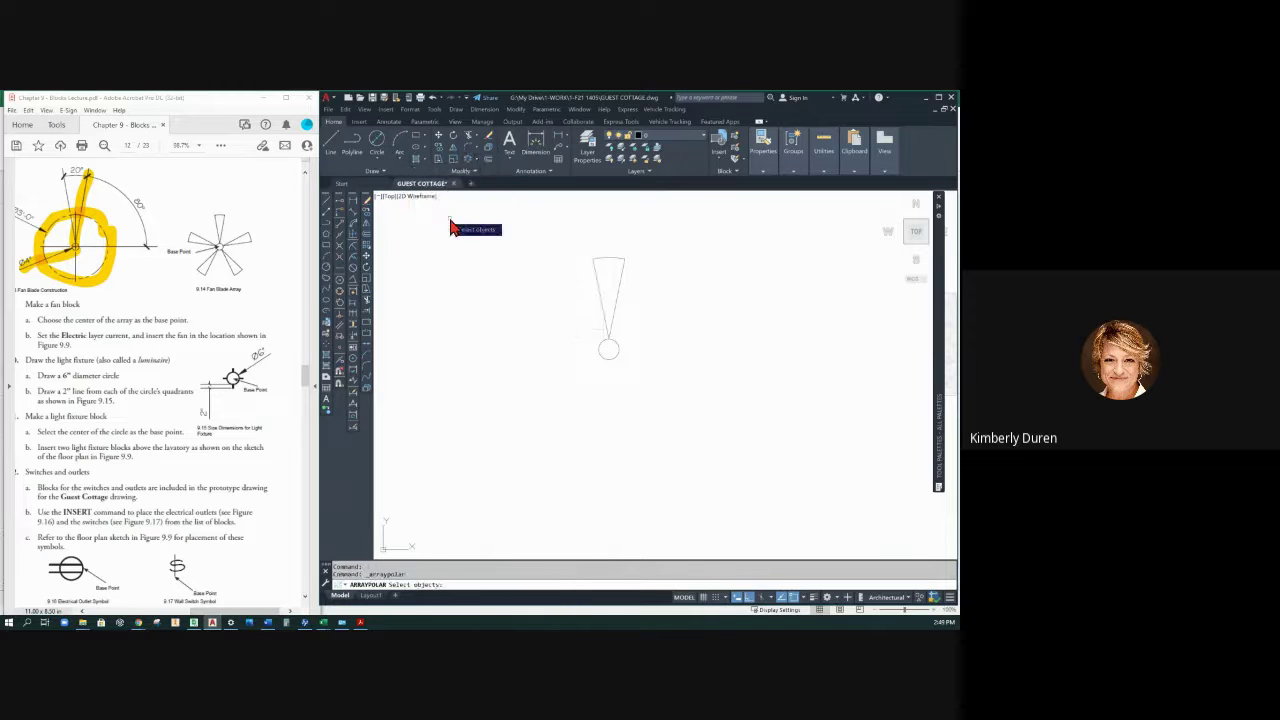
{"action": "left_click", "coordinate": [670, 308]}
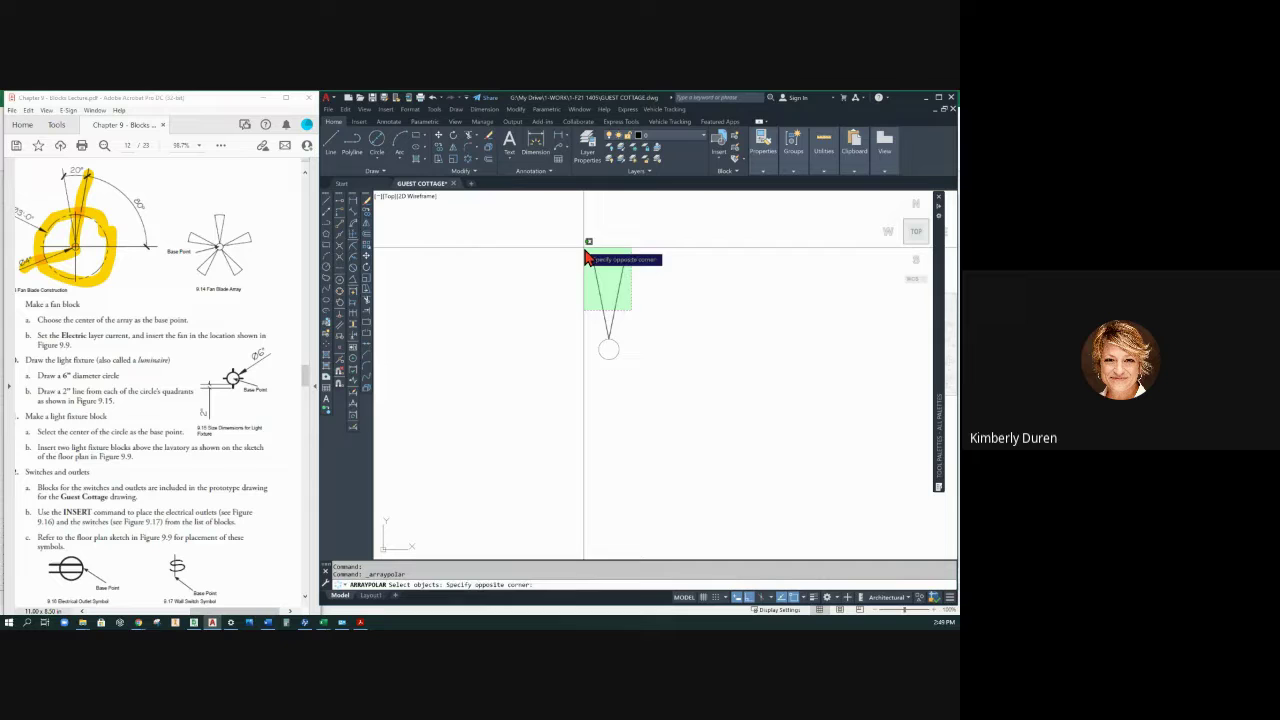
{"action": "left_click", "coordinate": [596, 258]}
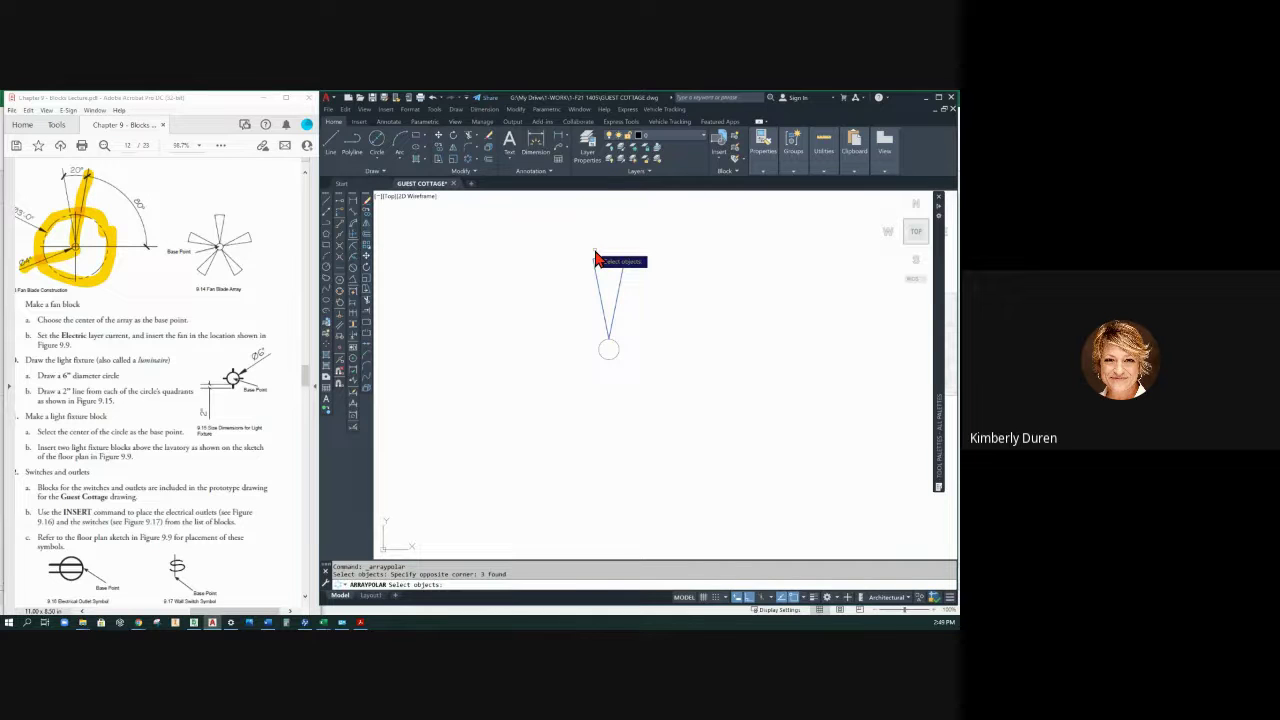
{"action": "key", "text": "Return"}
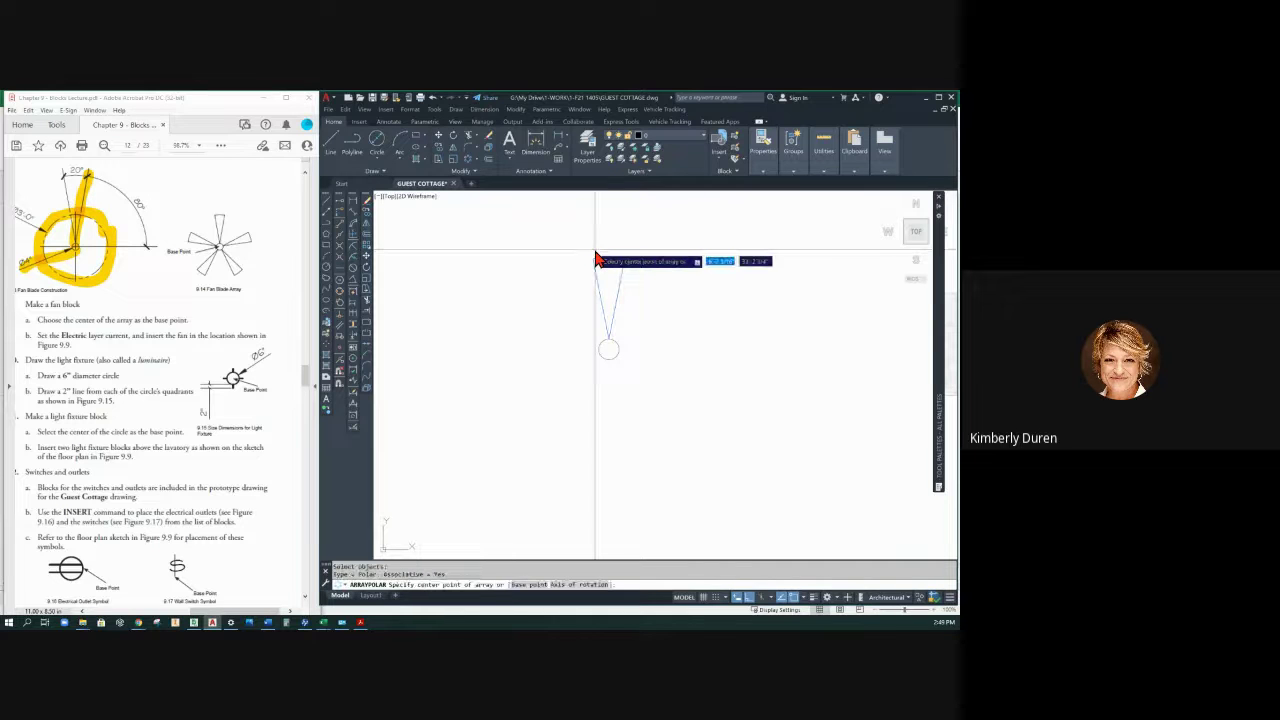
{"action": "left_click", "coordinate": [609, 352]}
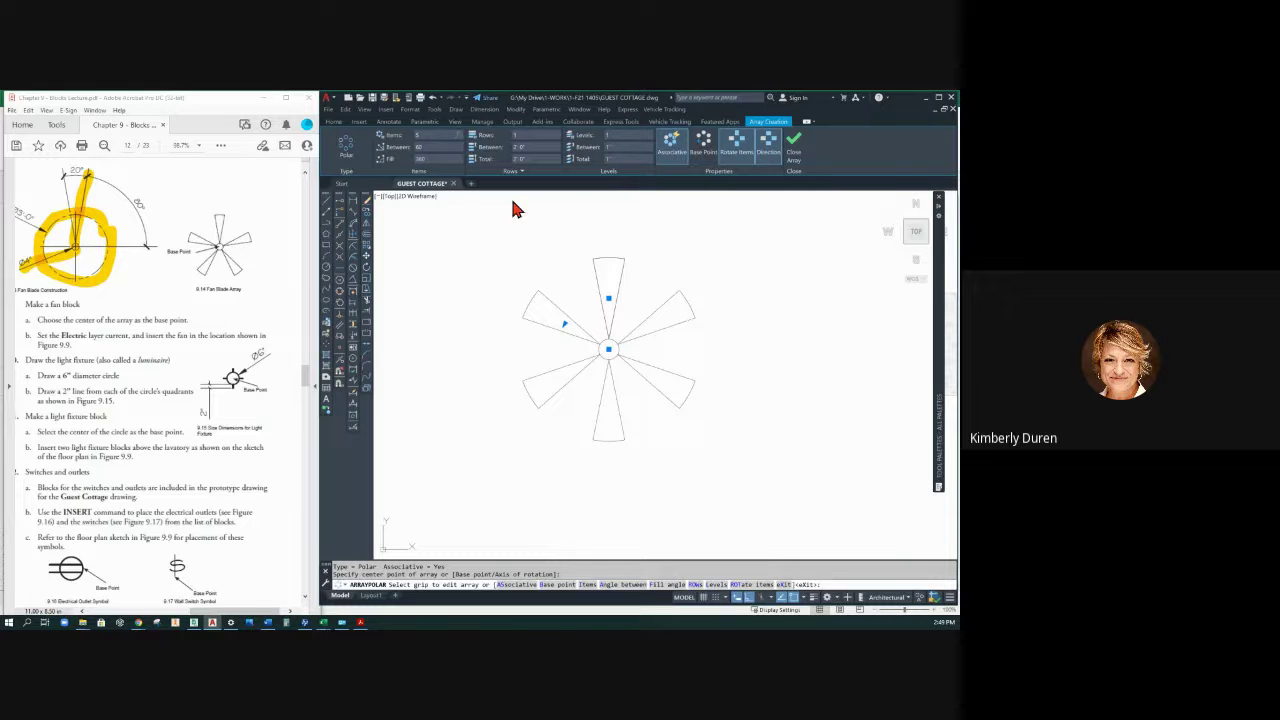
{"action": "type", "text": "5"}
{"action": "key", "text": "Return"}
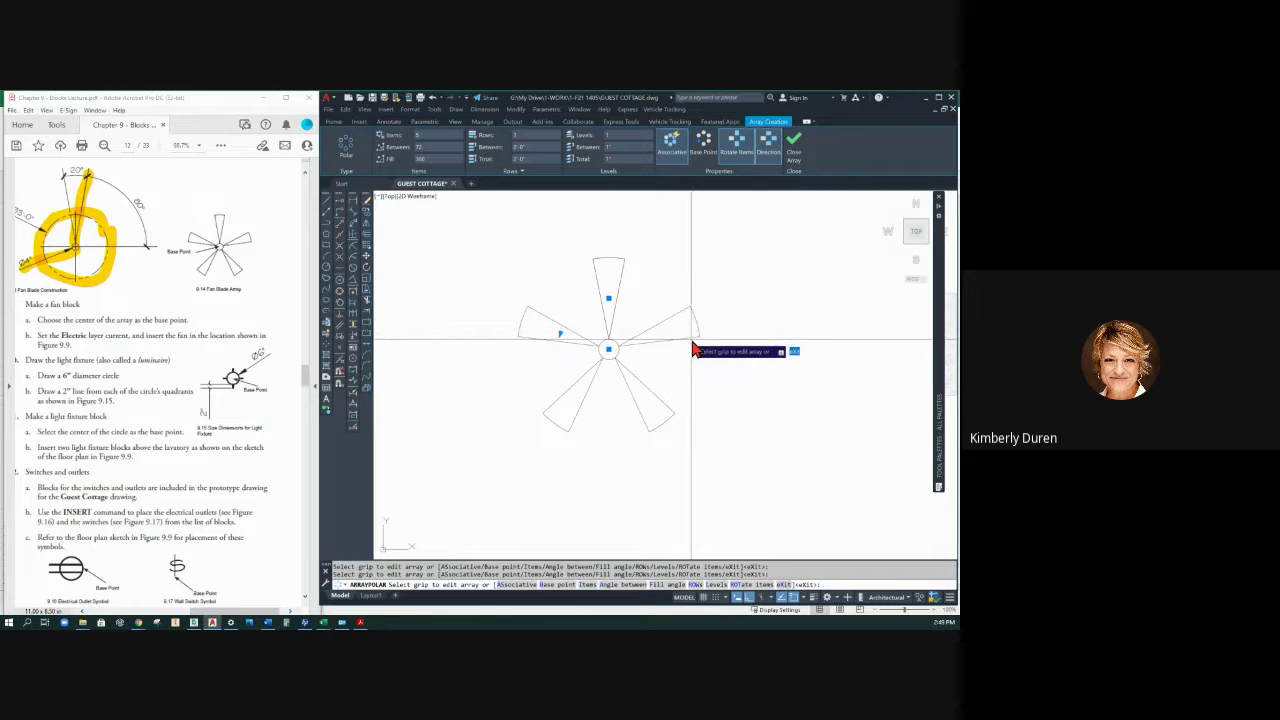
{"action": "left_click", "coordinate": [795, 150]}
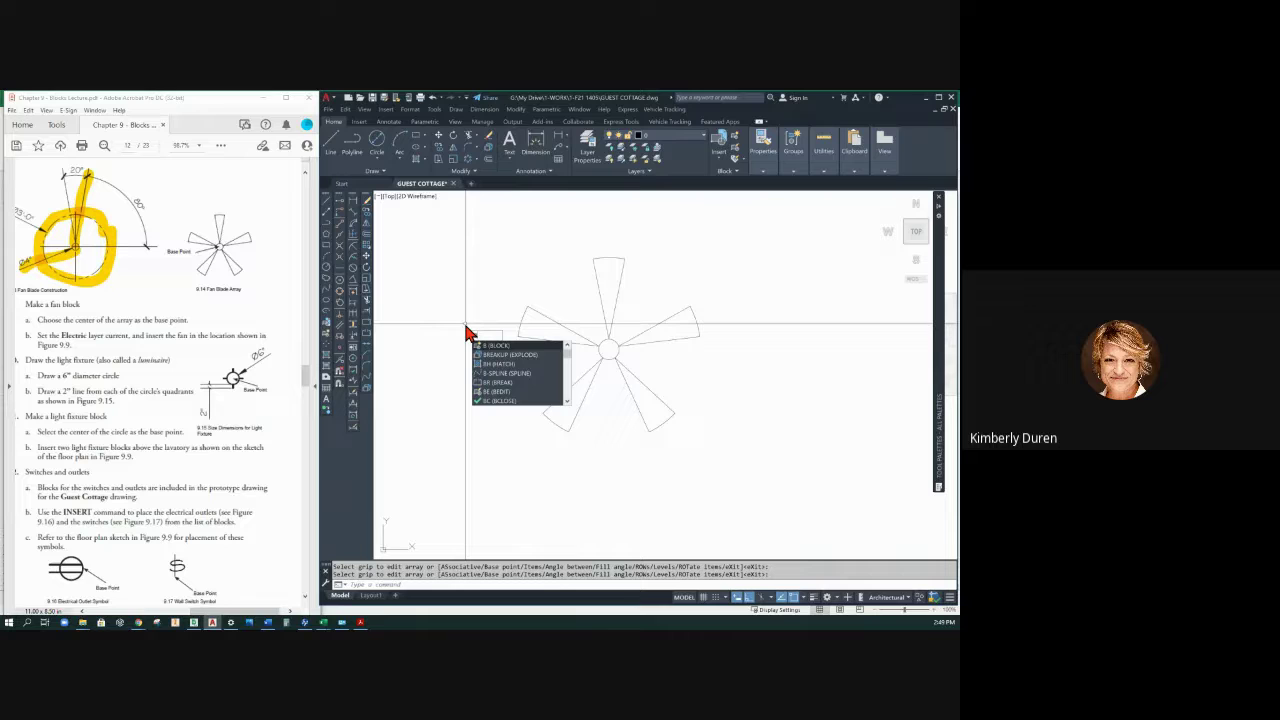
Step: Start a block definition named 2 FAN FP and set its base point at the center of the fan's 4" circle
{"action": "key", "text": "Return"}
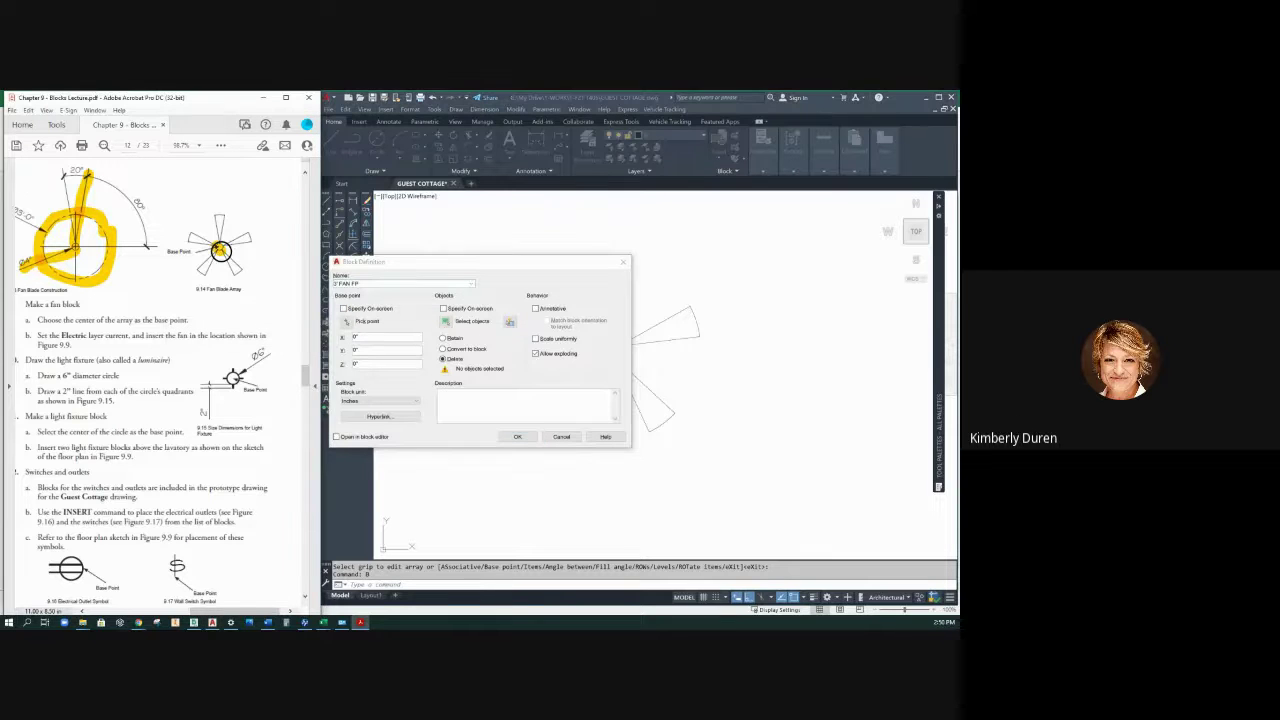
{"action": "left_click", "coordinate": [344, 310]}
{"action": "left_click", "coordinate": [344, 310]}
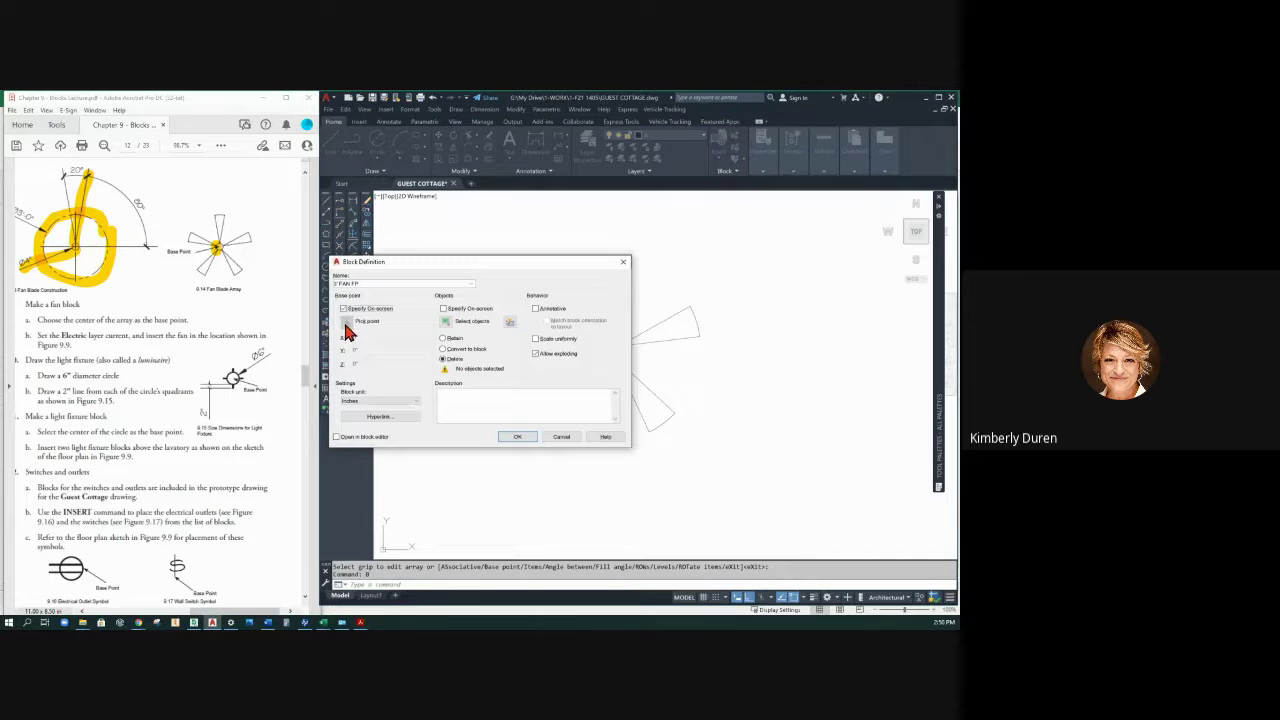
{"action": "left_click", "coordinate": [346, 322]}
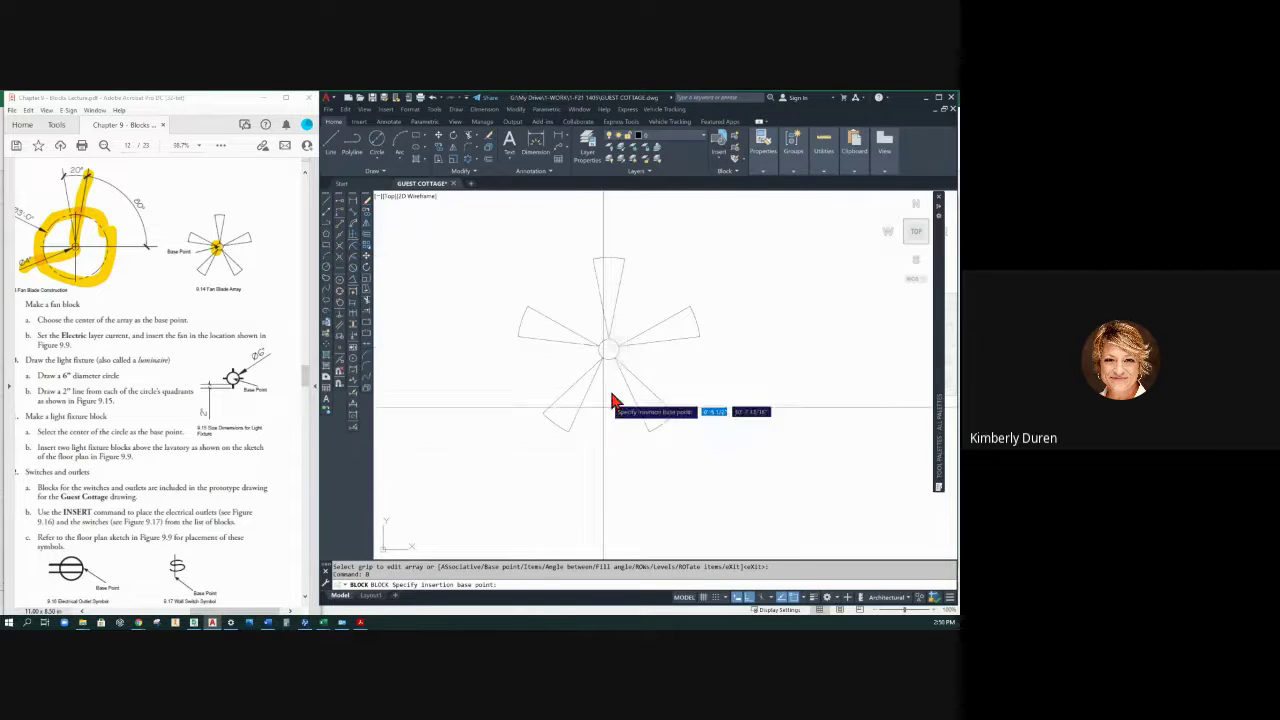
{"action": "left_click", "coordinate": [611, 352]}
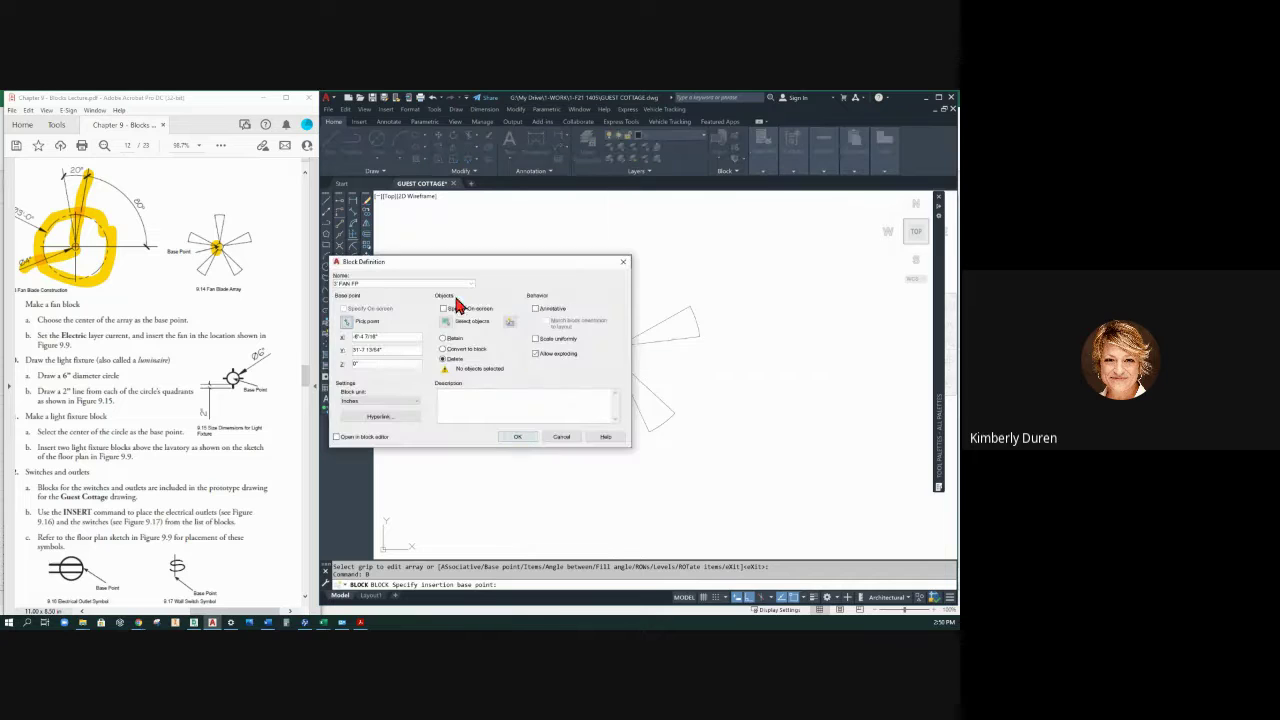
Step: Select the arrayed blades and the center circle as the fan block's objects
{"action": "left_click", "coordinate": [446, 328]}
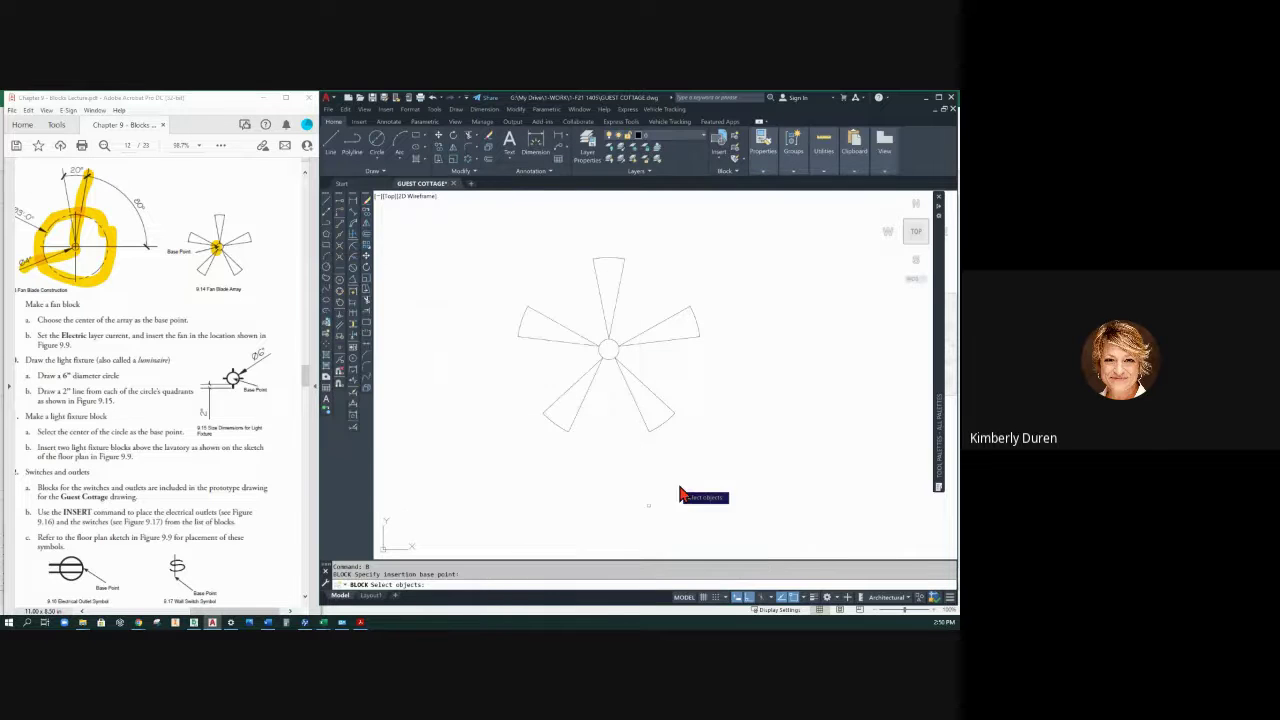
{"action": "left_click", "coordinate": [751, 463]}
{"action": "left_click", "coordinate": [491, 246]}
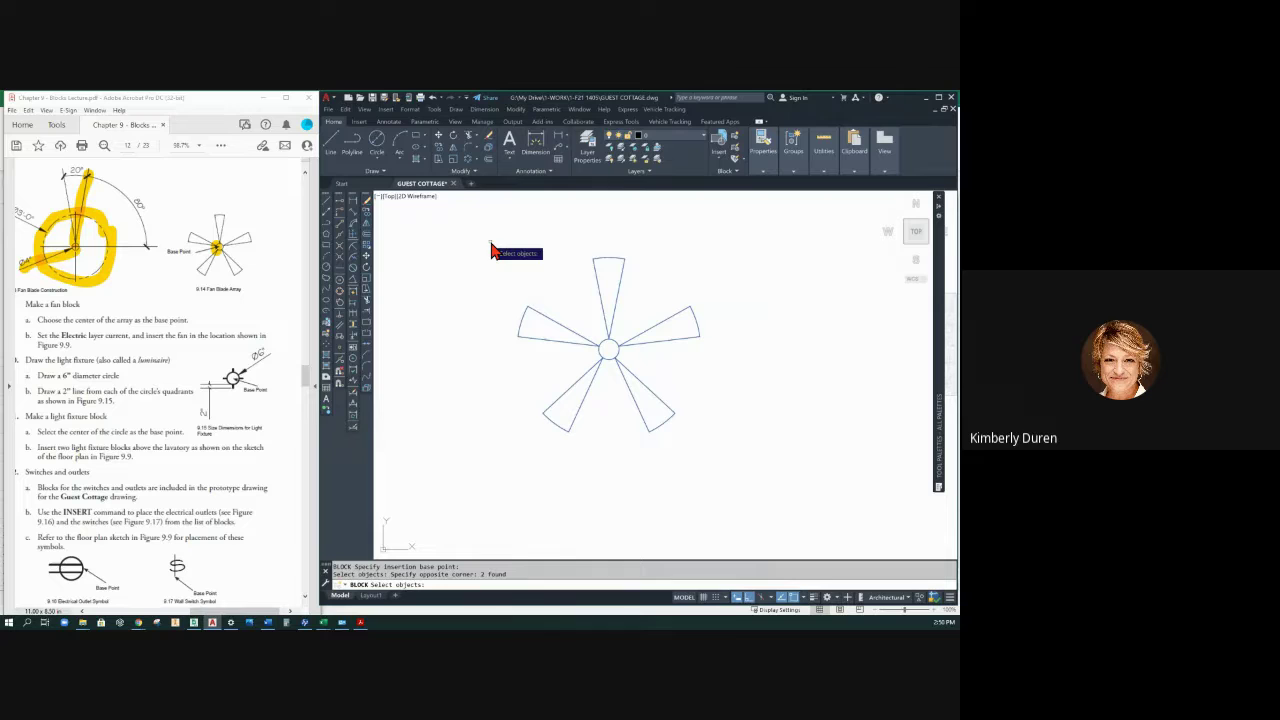
{"action": "key", "text": "Return"}
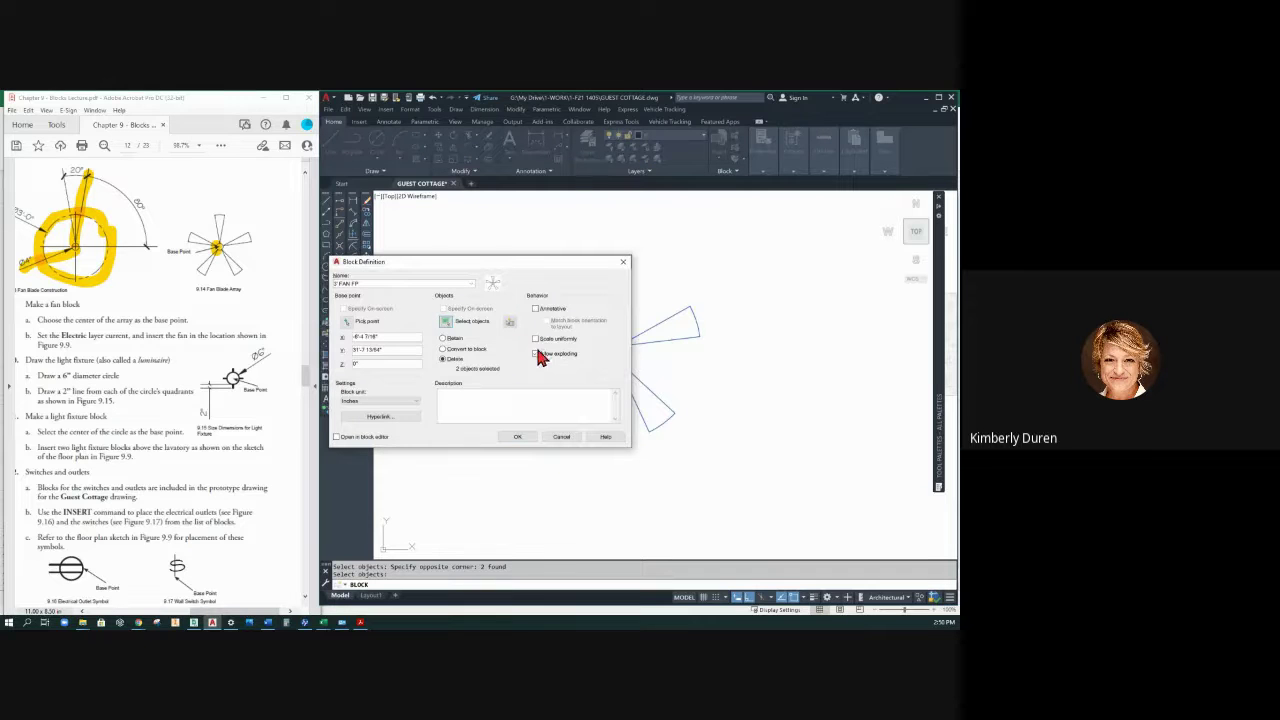
Step: Complete the 2 FAN FP block definition and highlight the word "luminaire" in the handout's light fixture instructions
{"action": "left_click", "coordinate": [519, 437]}
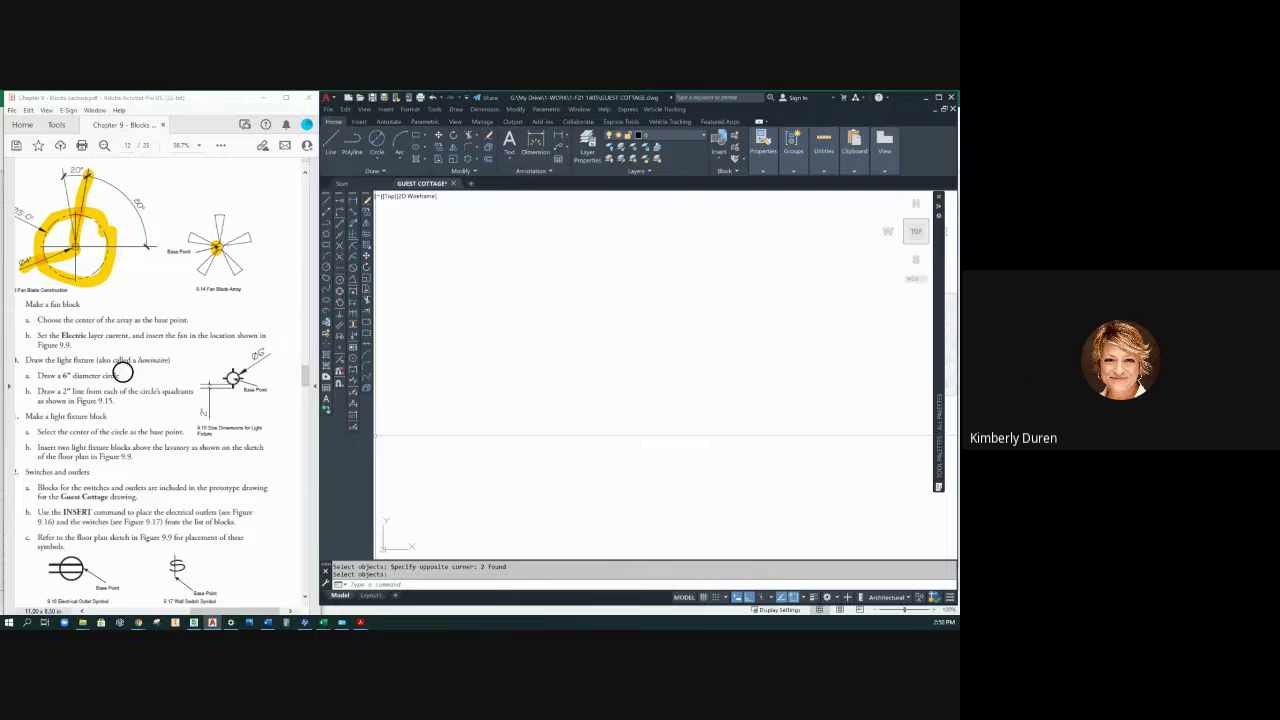
{"action": "left_click_drag", "start_coordinate": [134, 360], "coordinate": [165, 361]}
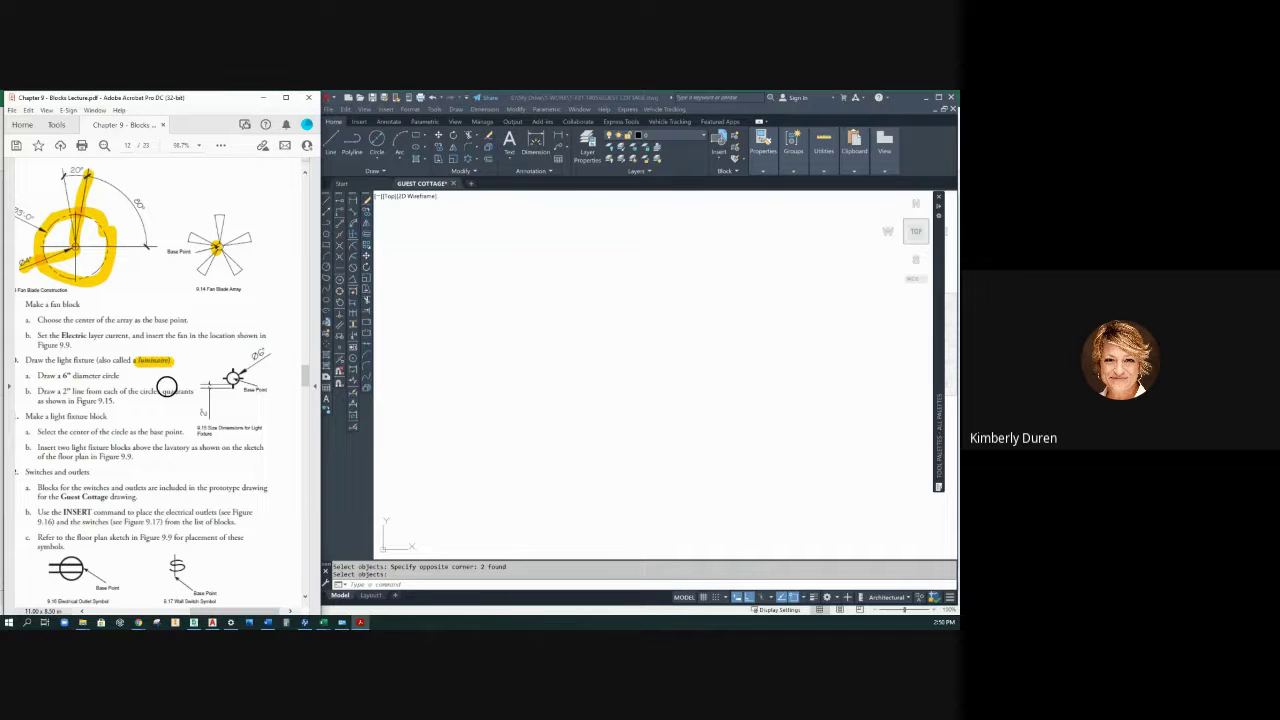
{"action": "left_click", "coordinate": [215, 246]}
Step: Draw a 6" diameter circle in the empty drawing area for the light fixture
{"action": "left_click", "coordinate": [372, 140]}
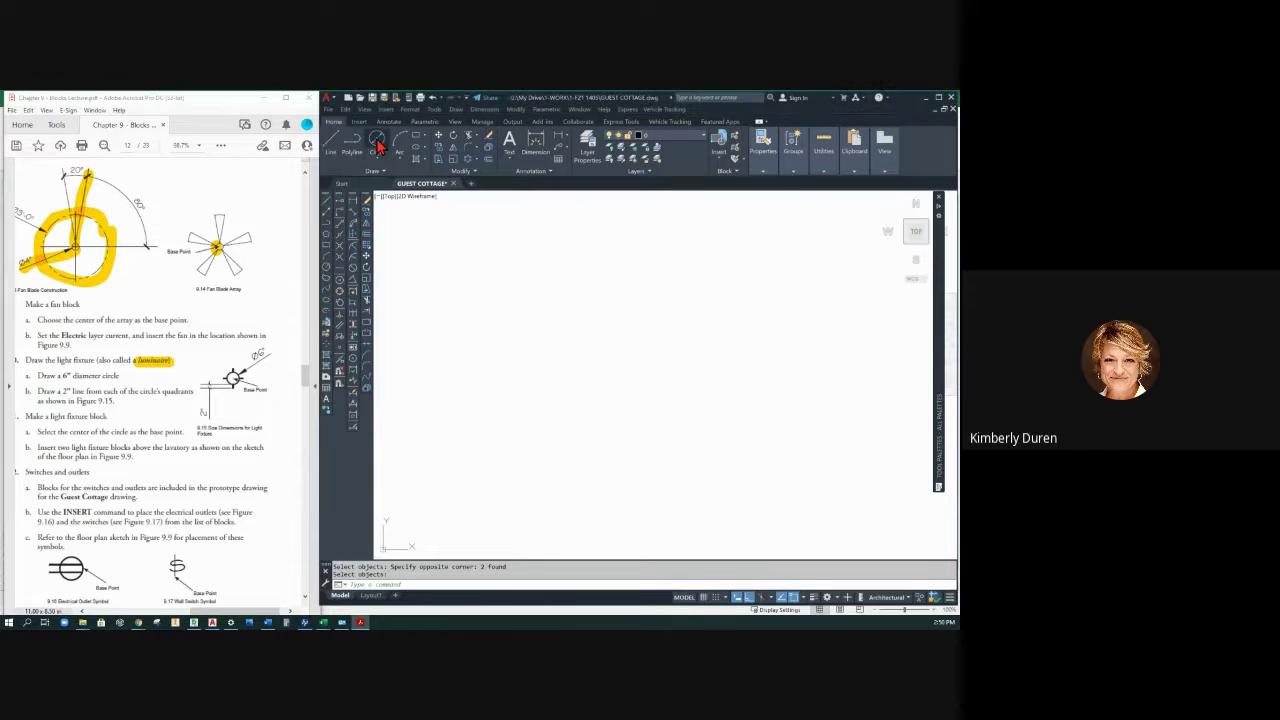
{"action": "left_click", "coordinate": [376, 142]}
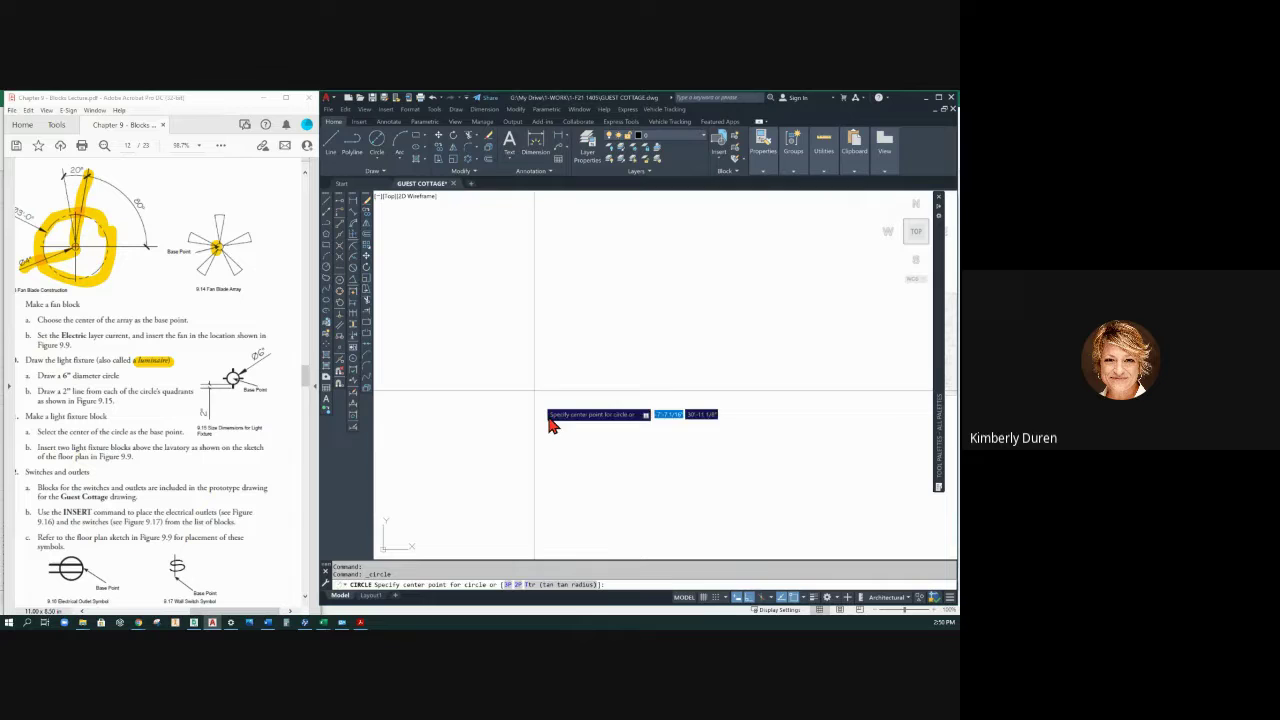
{"action": "left_click", "coordinate": [594, 365]}
{"action": "type", "text": "d"}
{"action": "key", "text": "Return"}
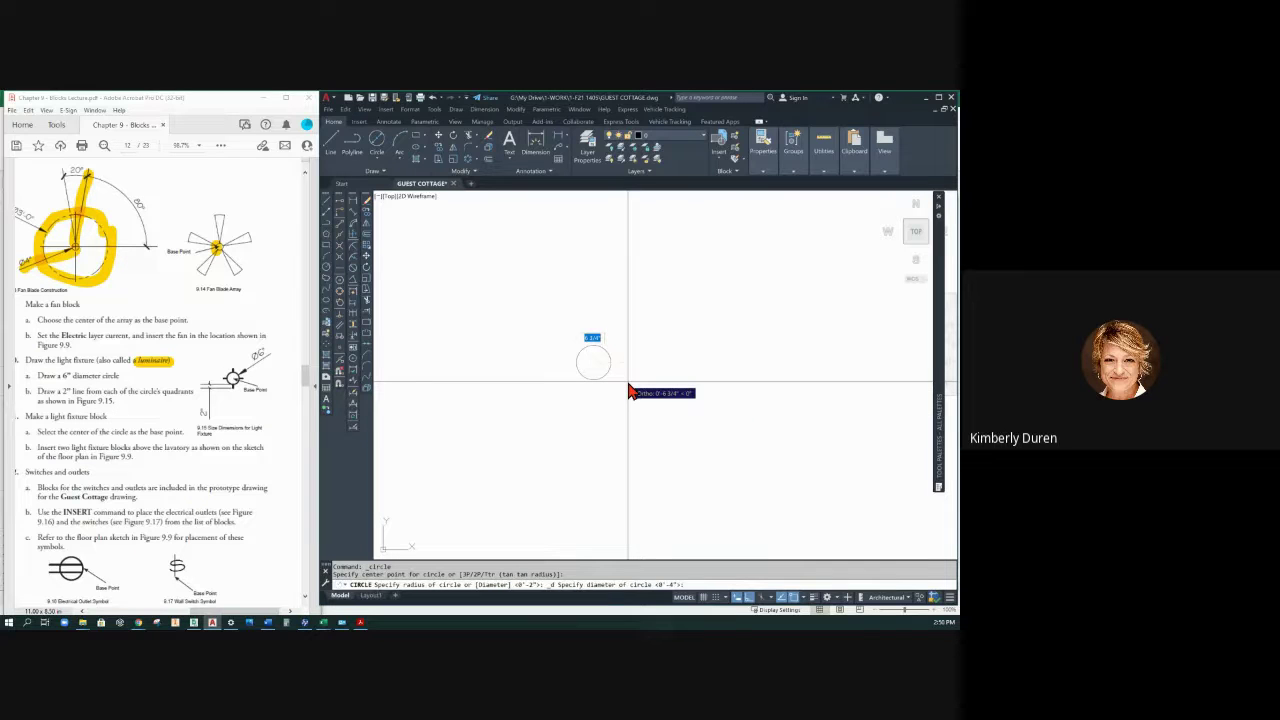
{"action": "type", "text": "6"}
{"action": "key", "text": "Return"}
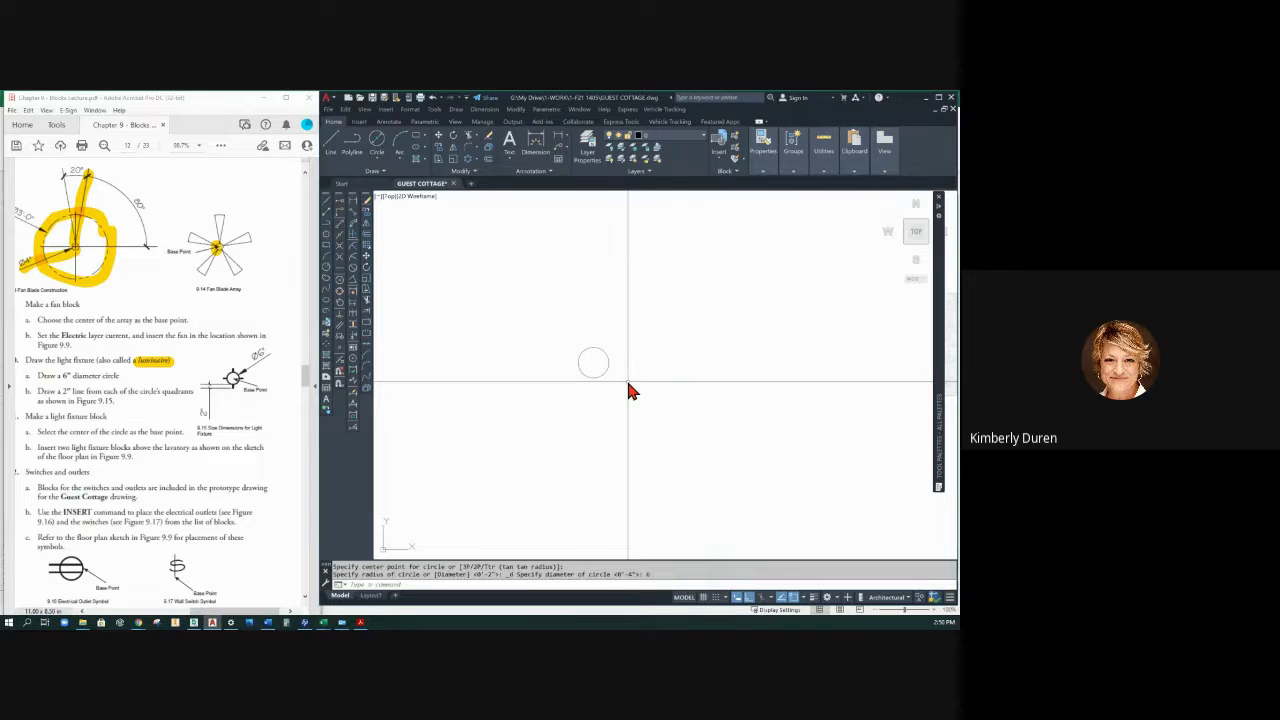
{"action": "scroll", "coordinate": [603, 358], "scroll_direction": "up", "scroll_amount": 2}
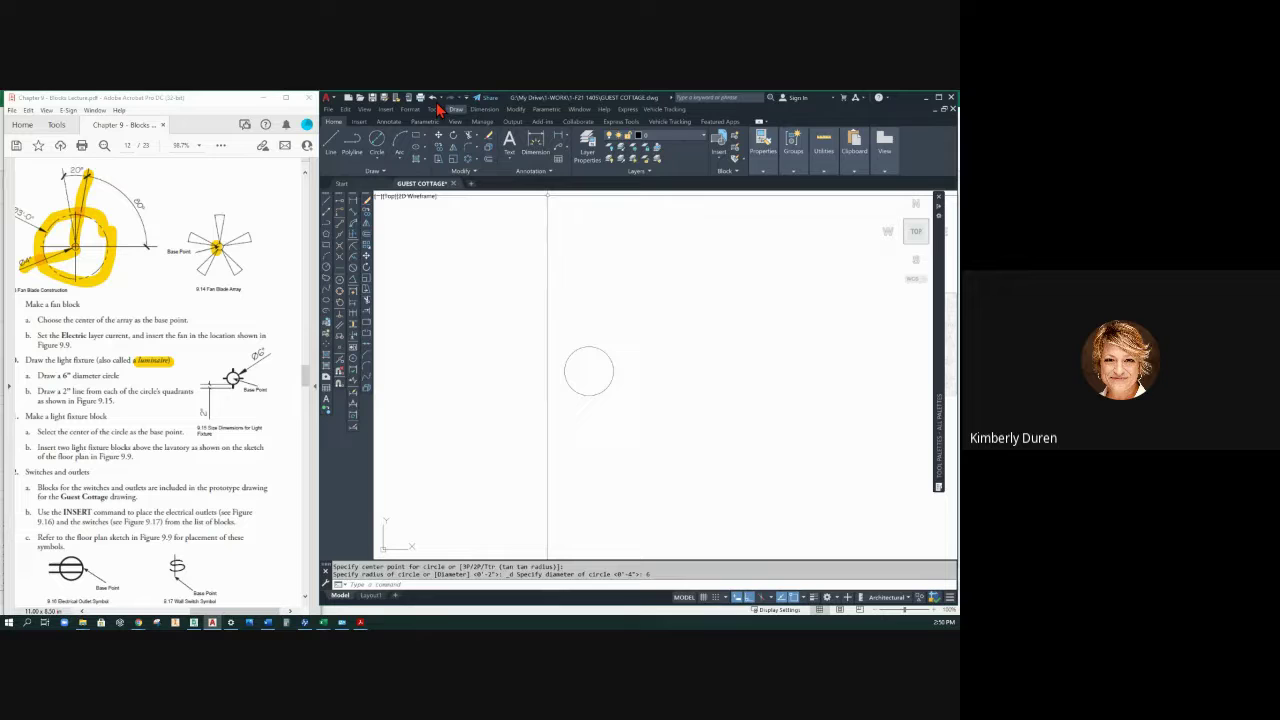
Step: Draw a 2" vertical line outward from the top quadrant of the 6" circle
{"action": "left_click", "coordinate": [332, 142]}
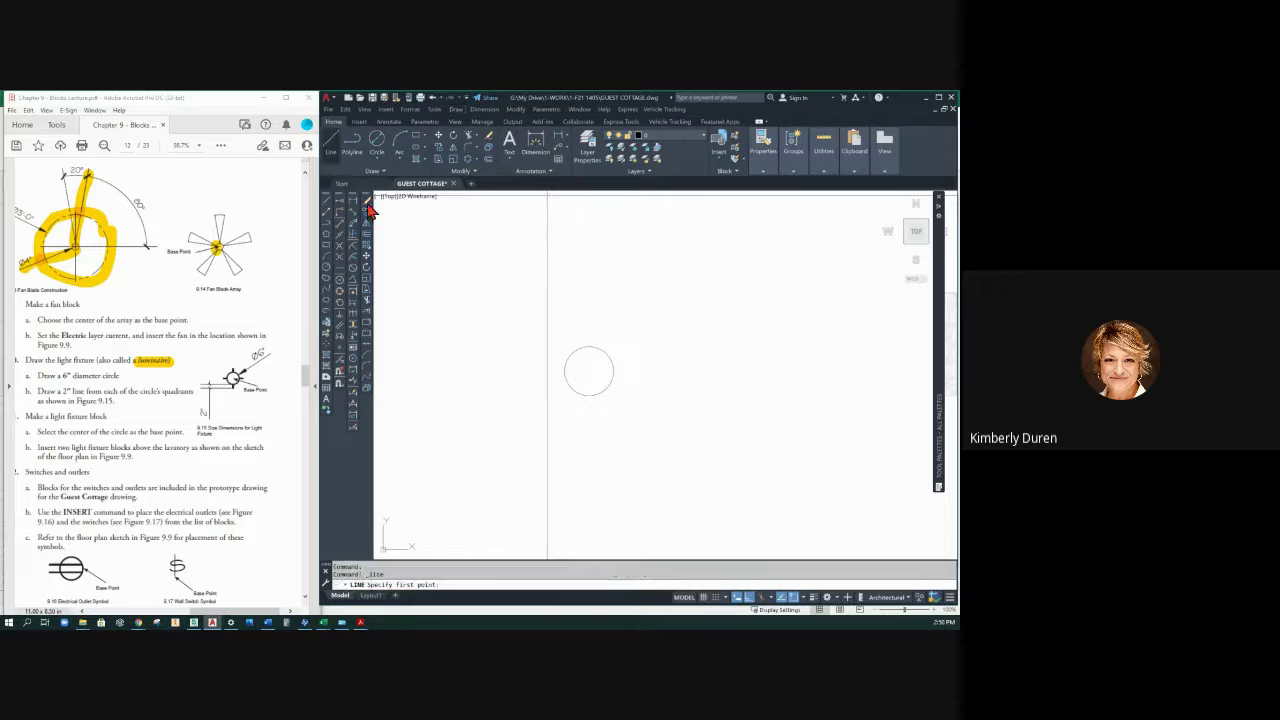
{"action": "left_click", "coordinate": [589, 352]}
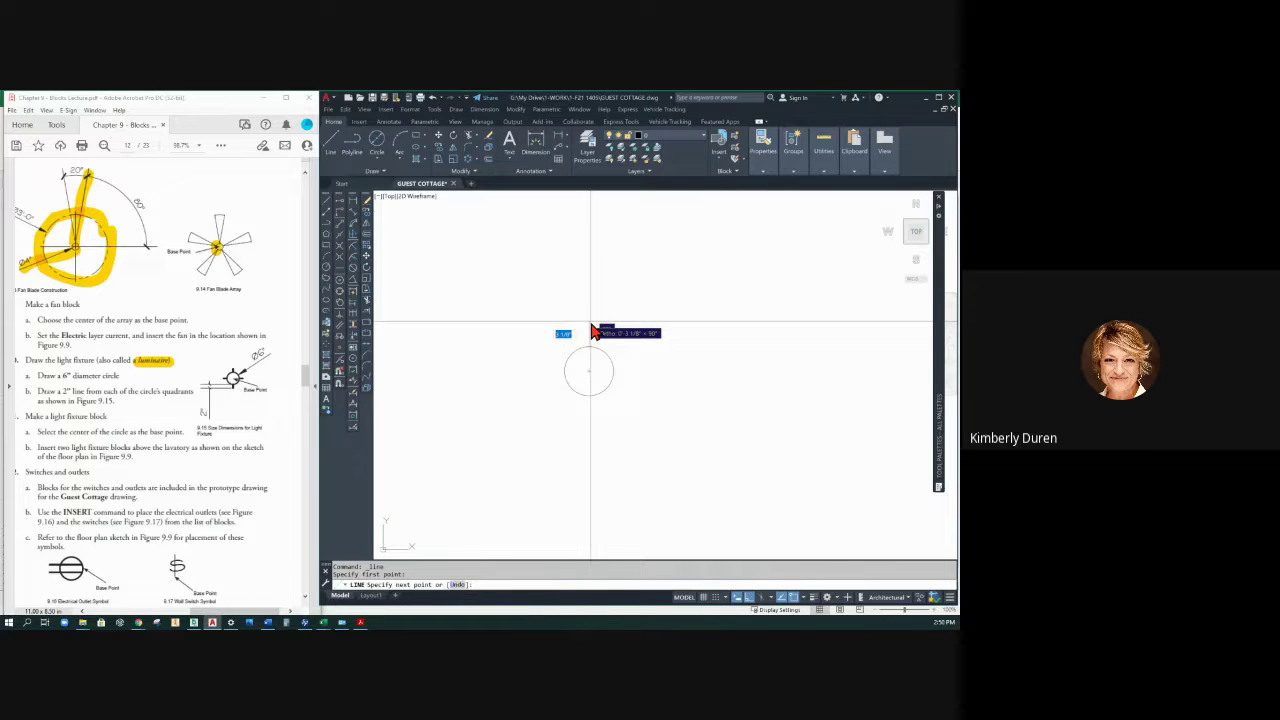
{"action": "type", "text": "3"}
{"action": "key", "text": "Return"}
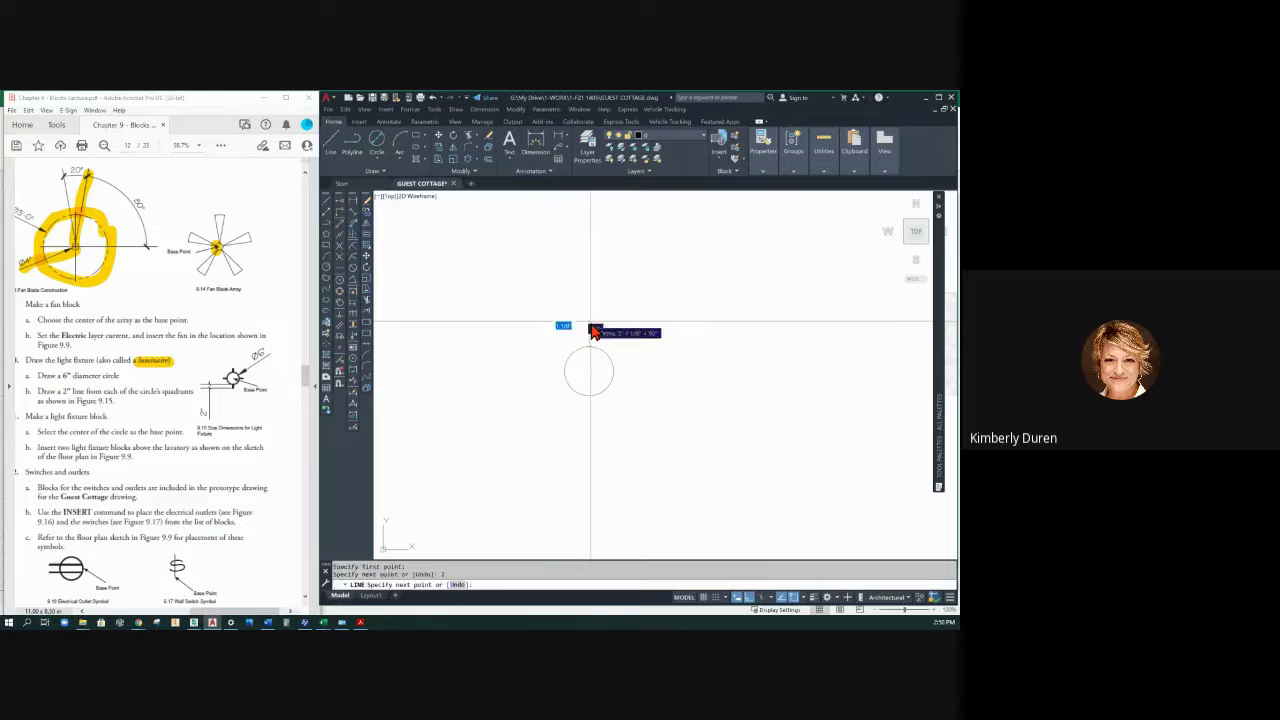
{"action": "key", "text": "Return"}
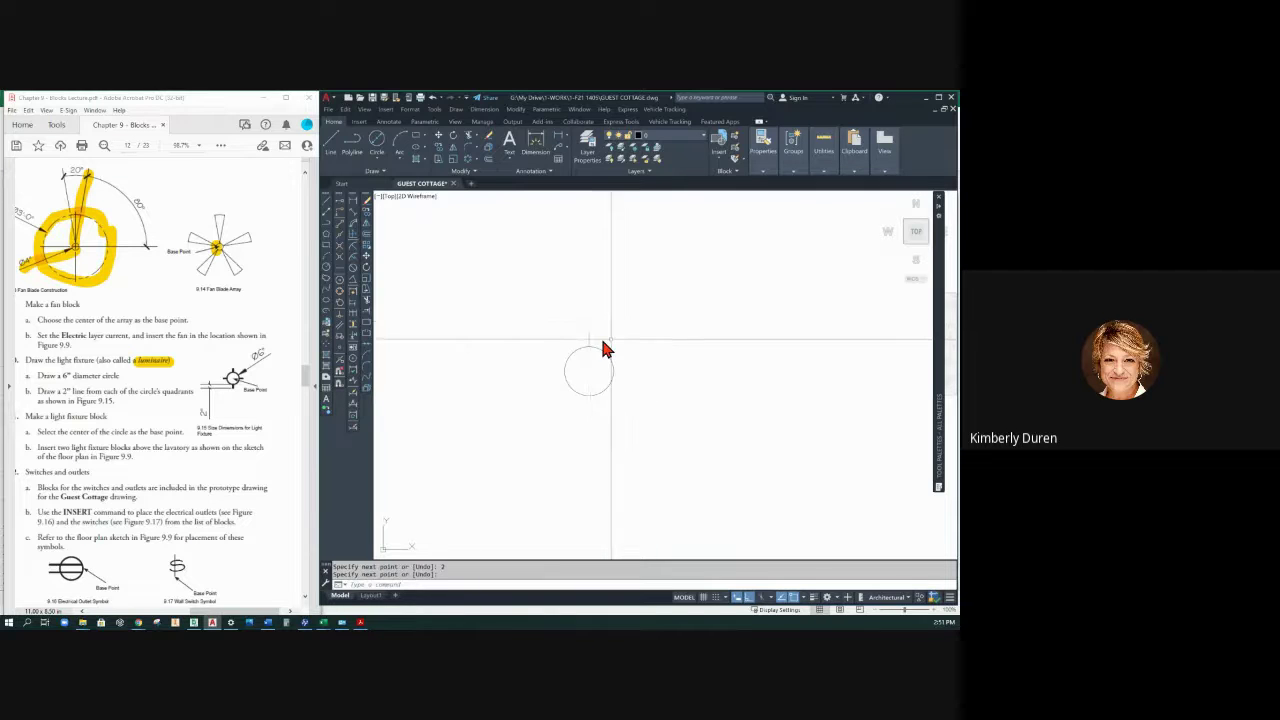
Step: Create a polar array of the short line around the circle's center, with one line every 90° filling 360°
{"action": "left_click", "coordinate": [588, 338]}
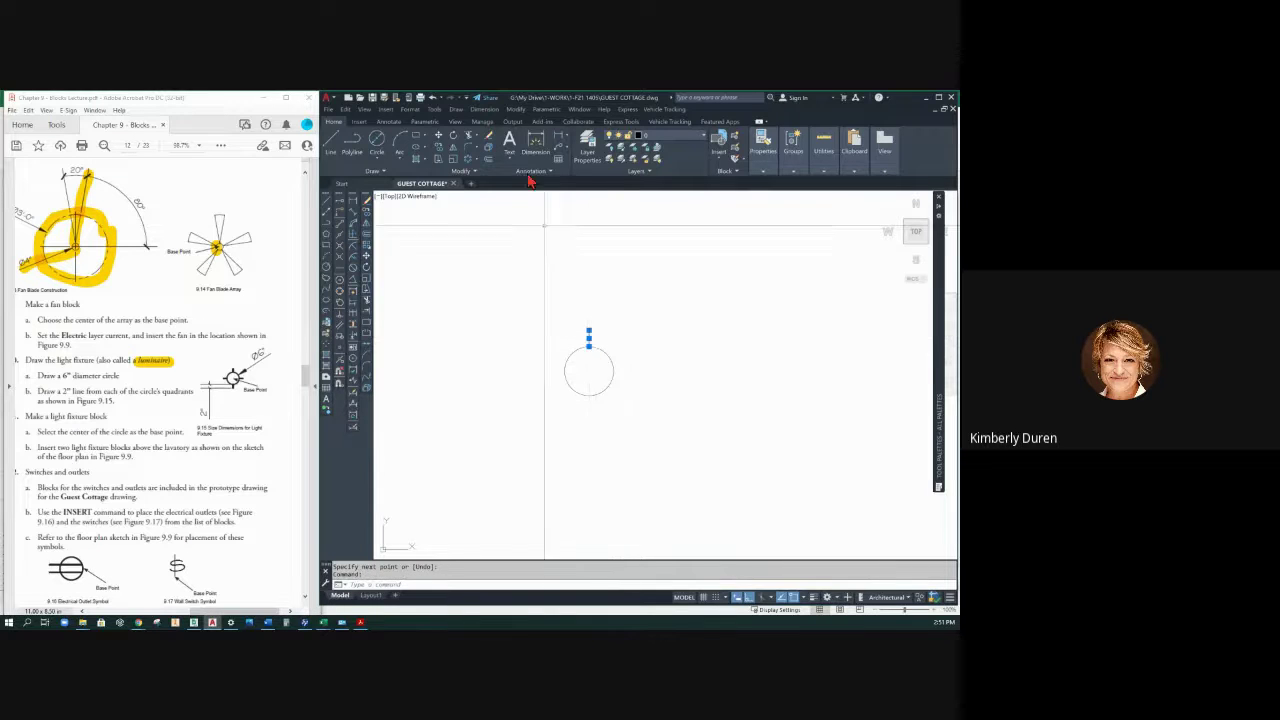
{"action": "left_click", "coordinate": [468, 161]}
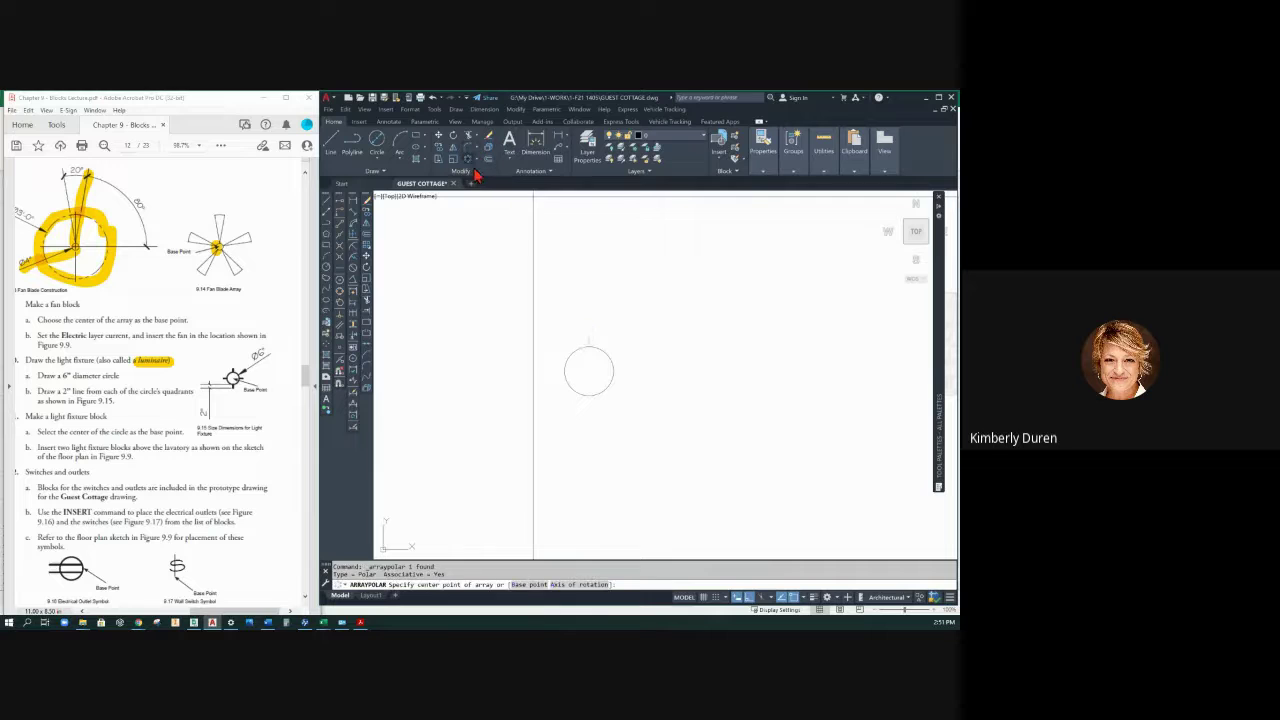
{"action": "left_click", "coordinate": [589, 372]}
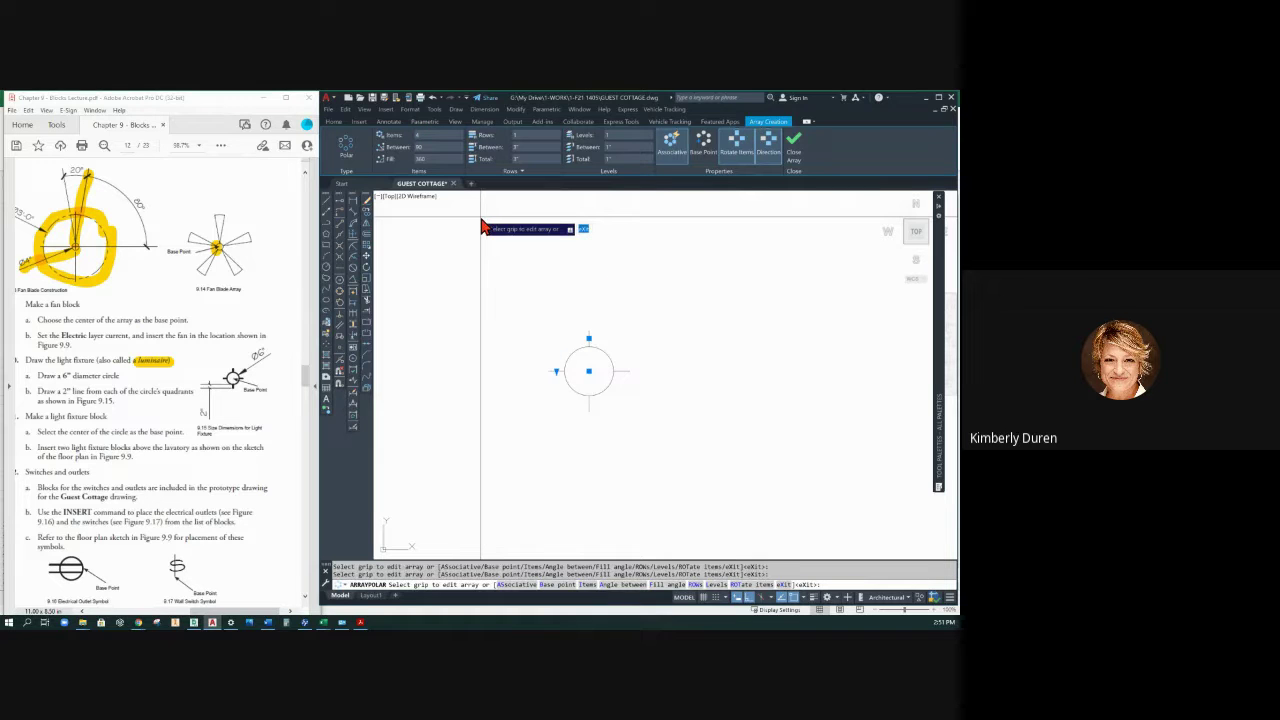
{"action": "left_click", "coordinate": [808, 150]}
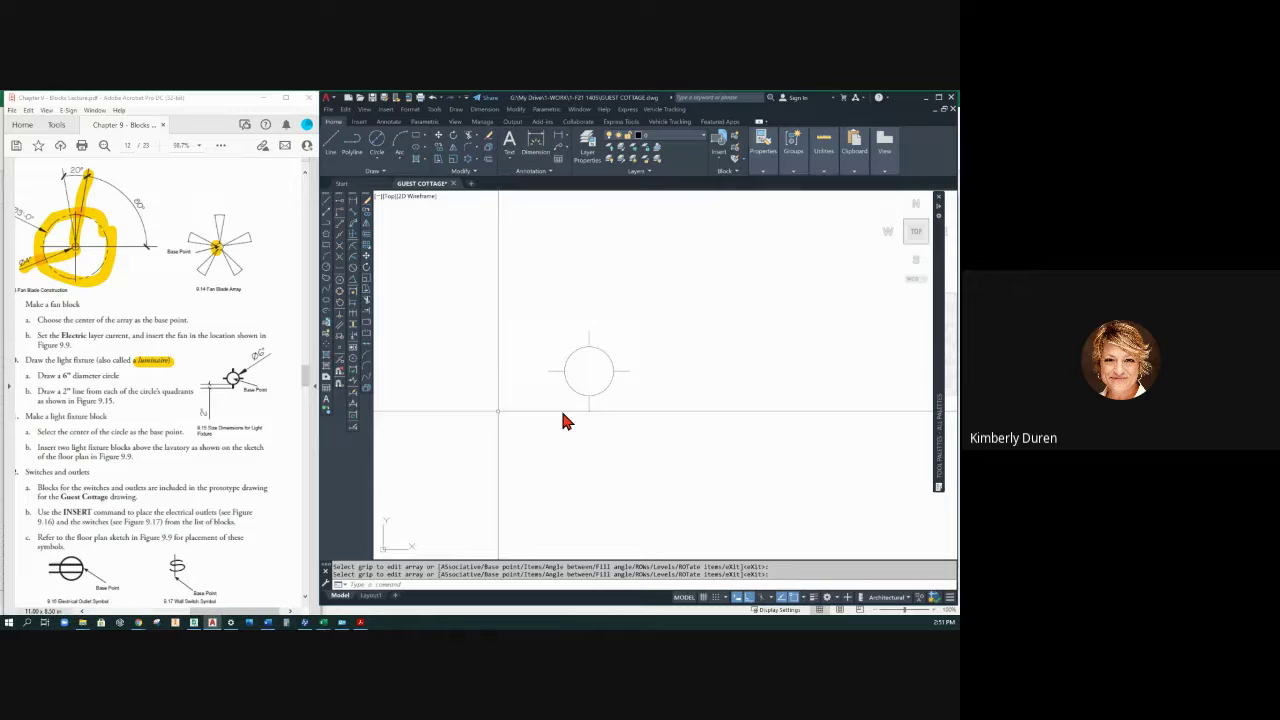
{"action": "left_click", "coordinate": [657, 428]}
{"action": "key", "text": "Escape"}
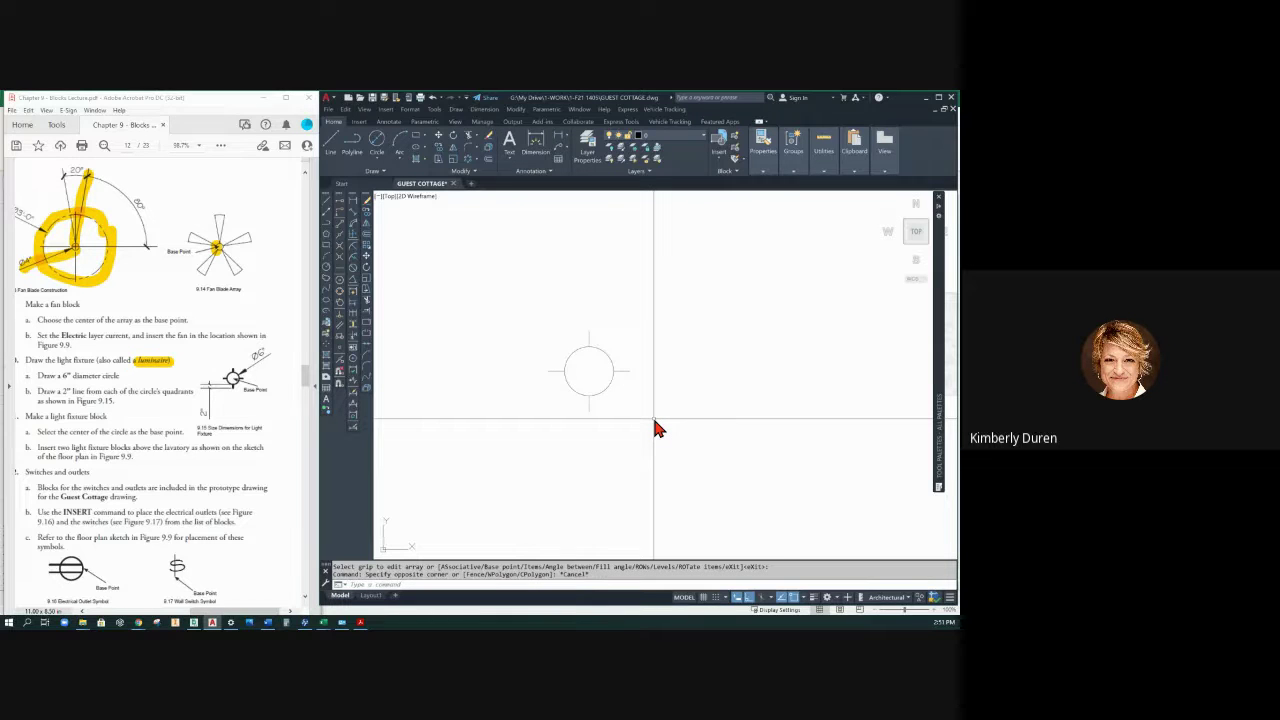
Step: Start a block definition for the light fixture, check the handout's floor plan, and set the base point at the top line's outer end
{"action": "type", "text": "b"}
{"action": "key", "text": "Return"}
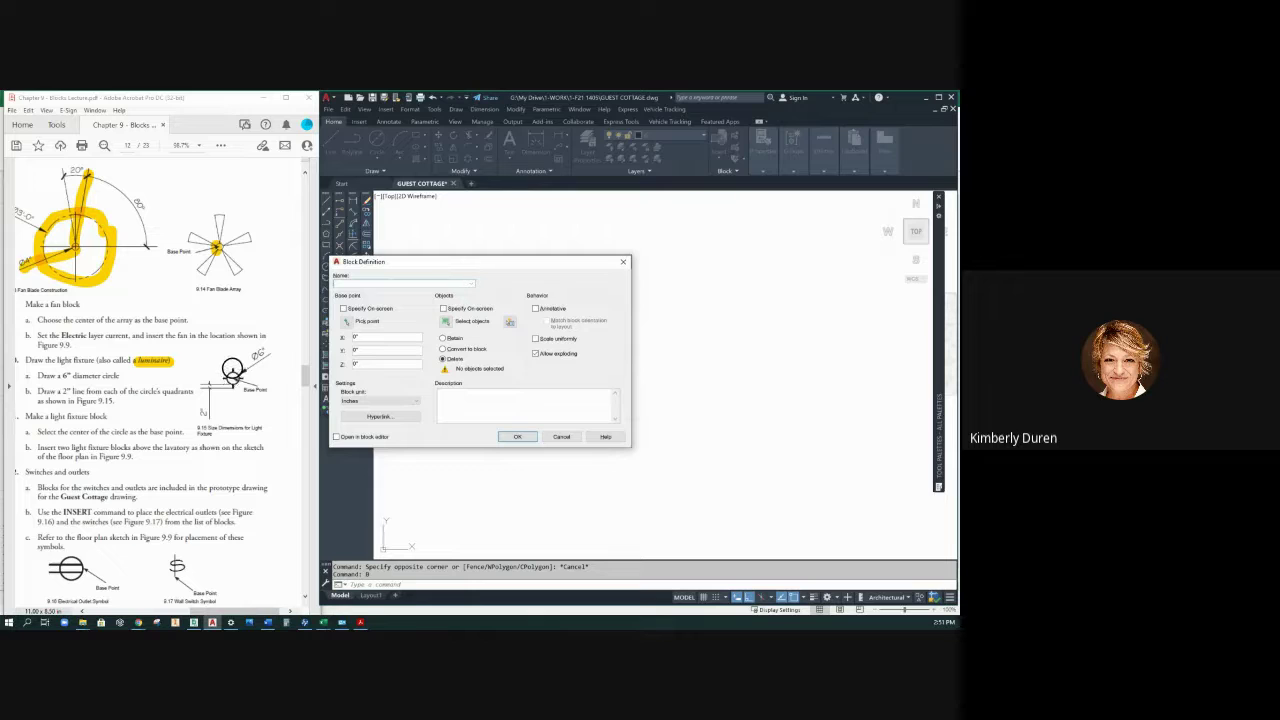
{"action": "left_click", "coordinate": [232, 370]}
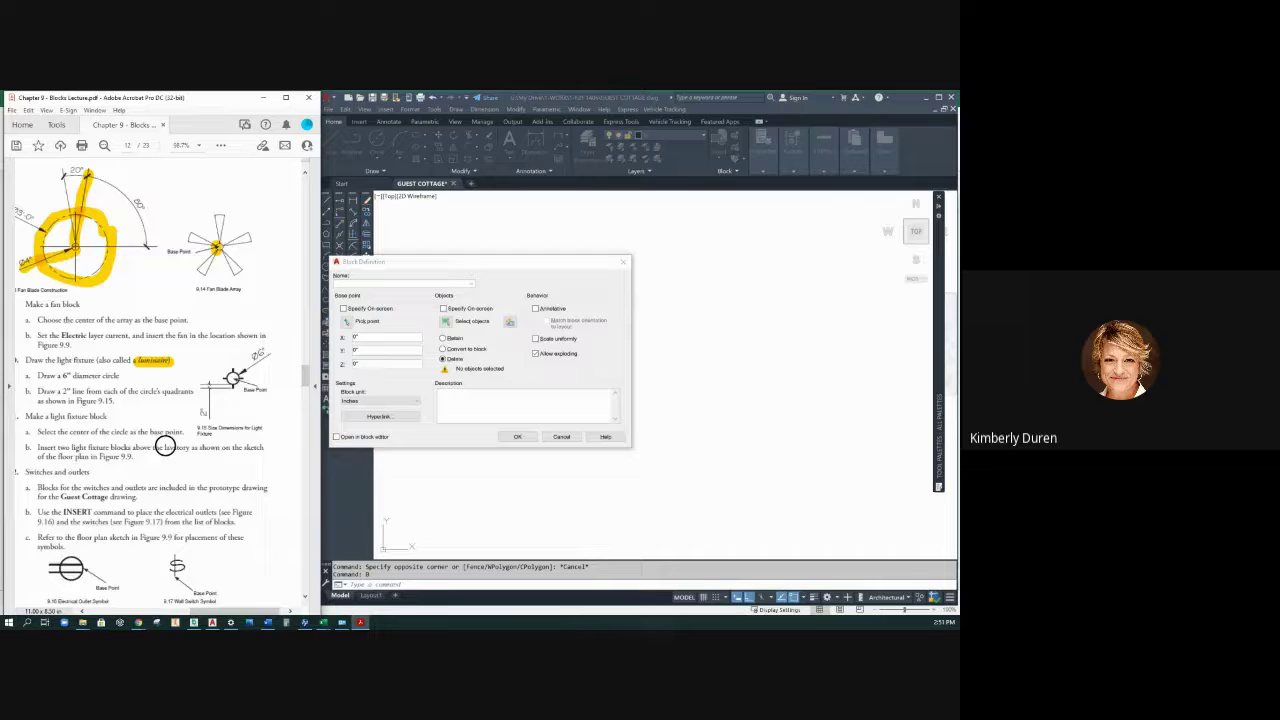
{"action": "scroll", "coordinate": [166, 440], "scroll_direction": "up", "scroll_amount": 8}
{"action": "scroll", "coordinate": [168, 429], "scroll_direction": "up", "scroll_amount": 10}
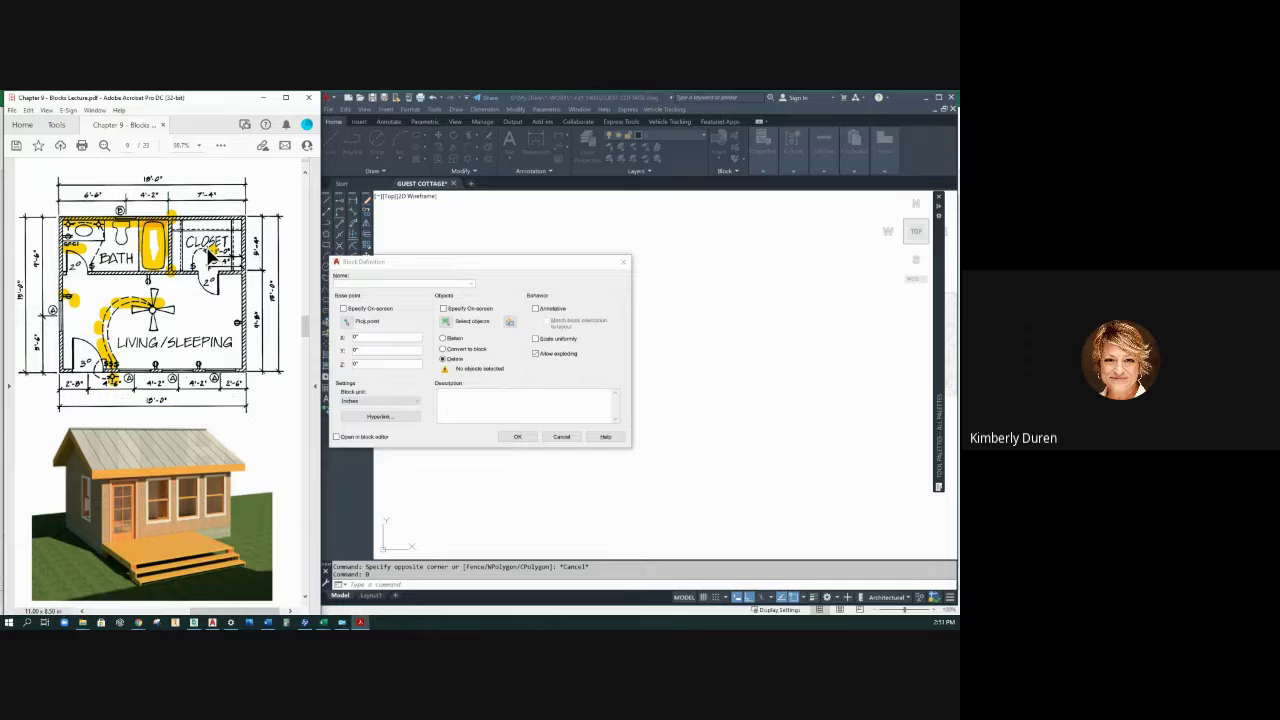
{"action": "left_click", "coordinate": [349, 323]}
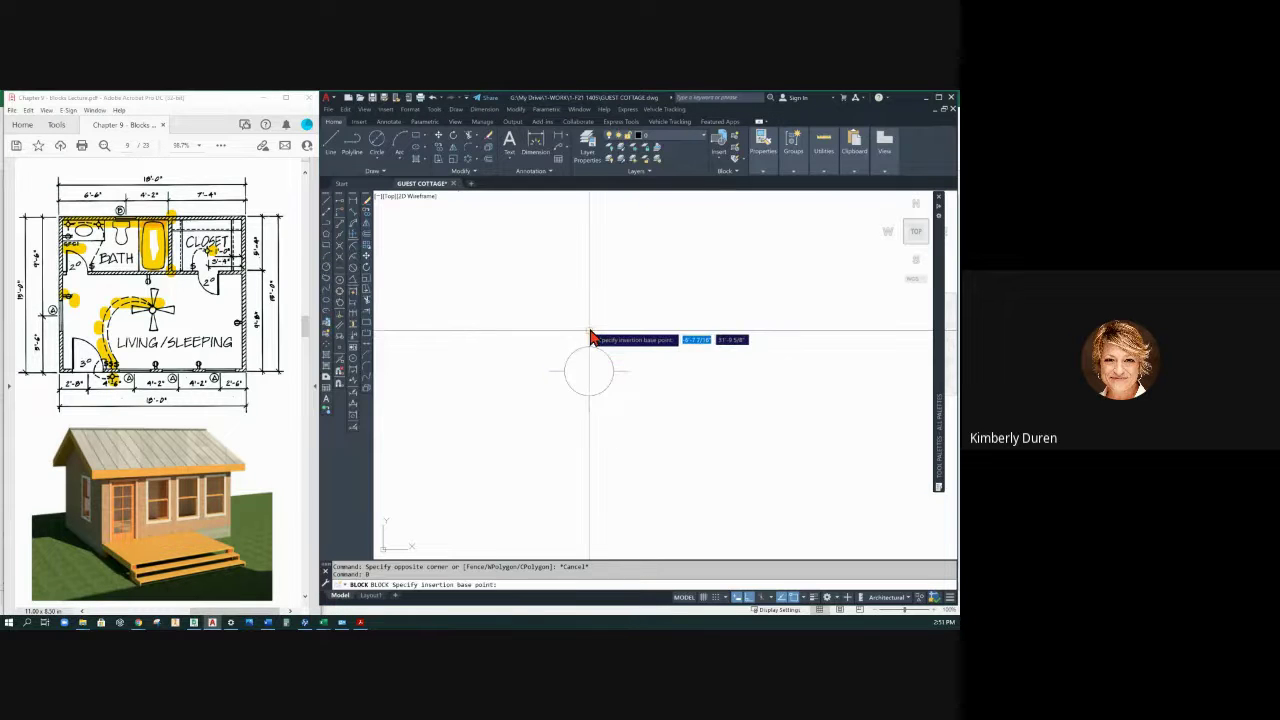
{"action": "left_click", "coordinate": [590, 338]}
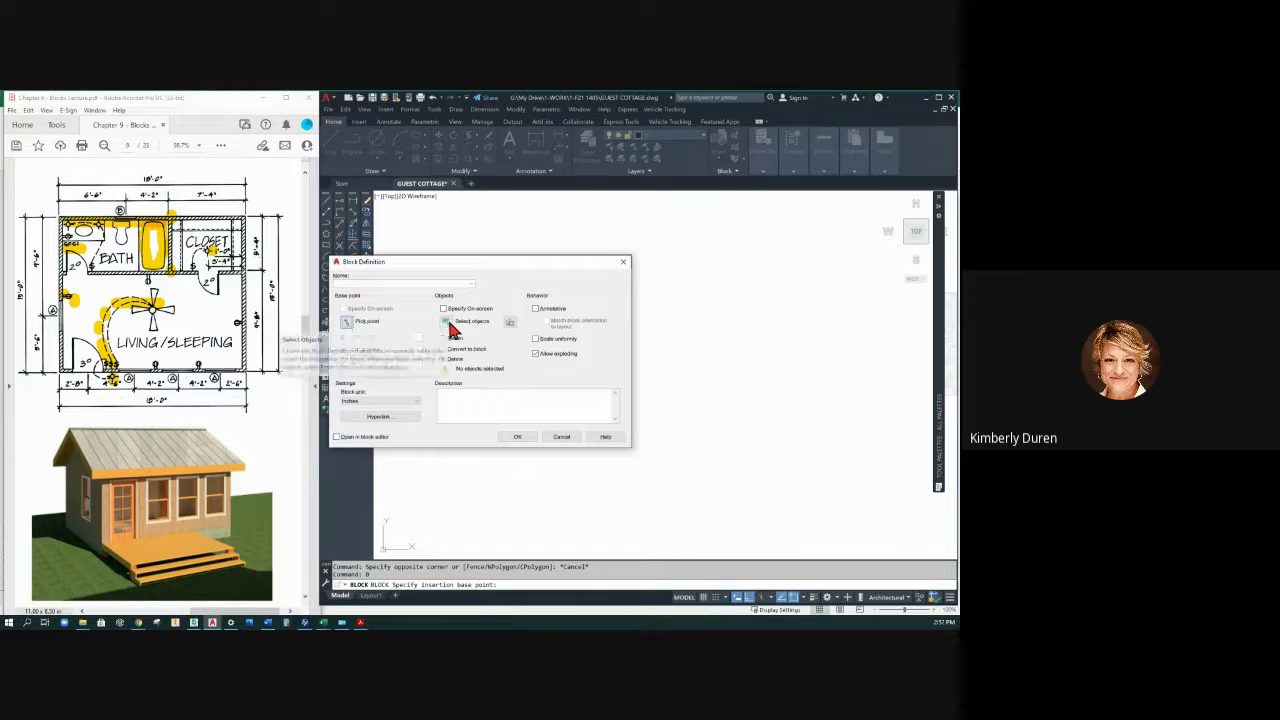
Step: Select the circle and the arrayed lines as the light fixture block's objects
{"action": "left_click", "coordinate": [452, 330]}
{"action": "left_click", "coordinate": [675, 456]}
{"action": "left_click", "coordinate": [520, 324]}
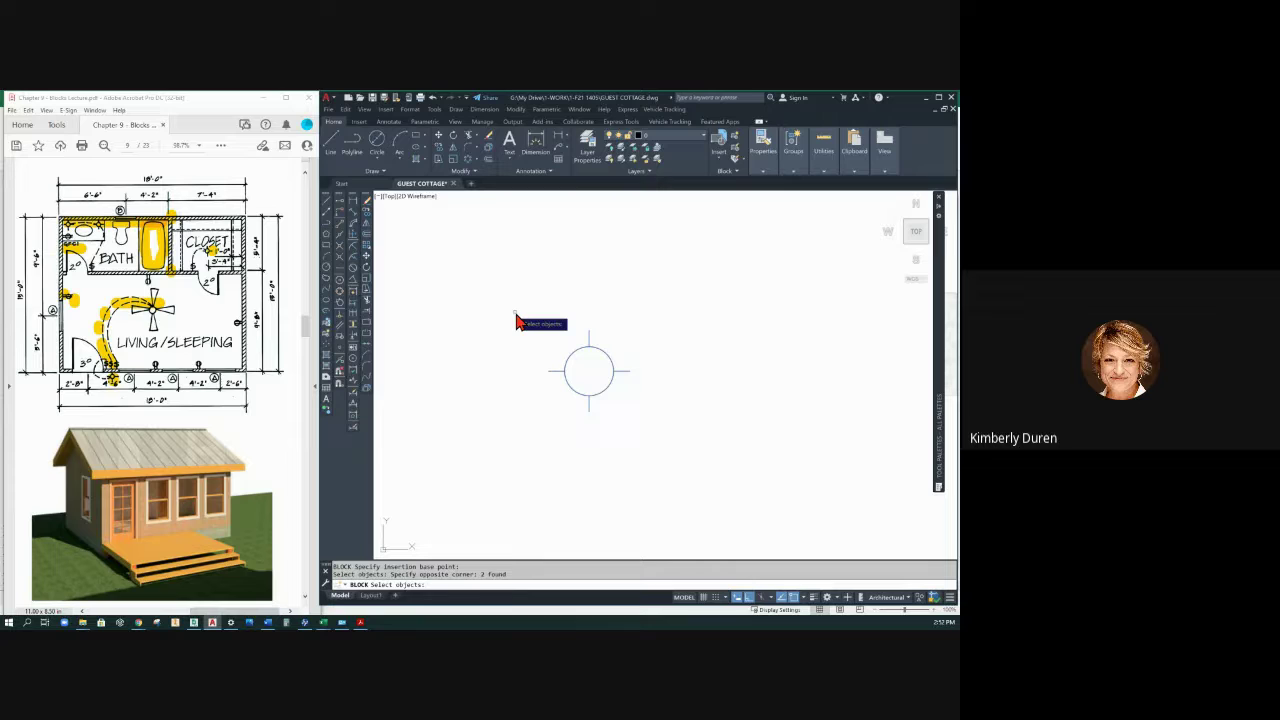
{"action": "key", "text": "Return"}
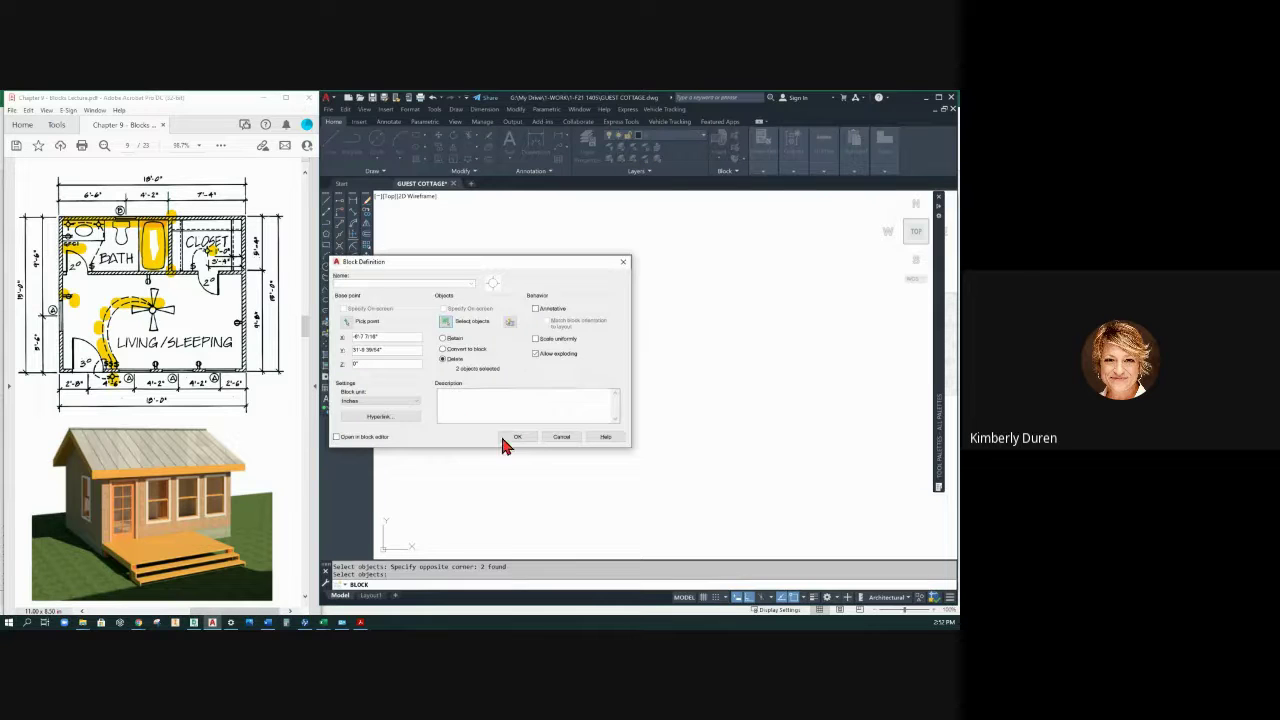
Step: Name the light fixture block LIGHT FP and complete its definition
{"action": "left_click", "coordinate": [513, 440]}
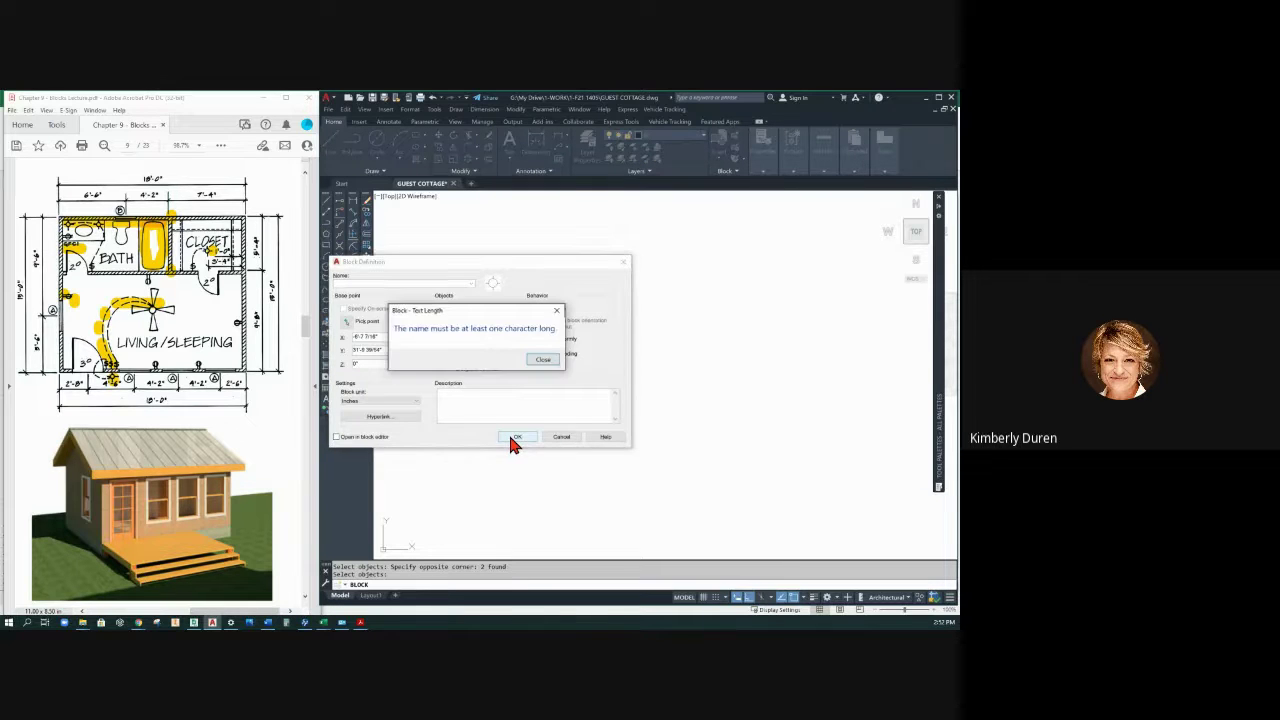
{"action": "left_click", "coordinate": [542, 360]}
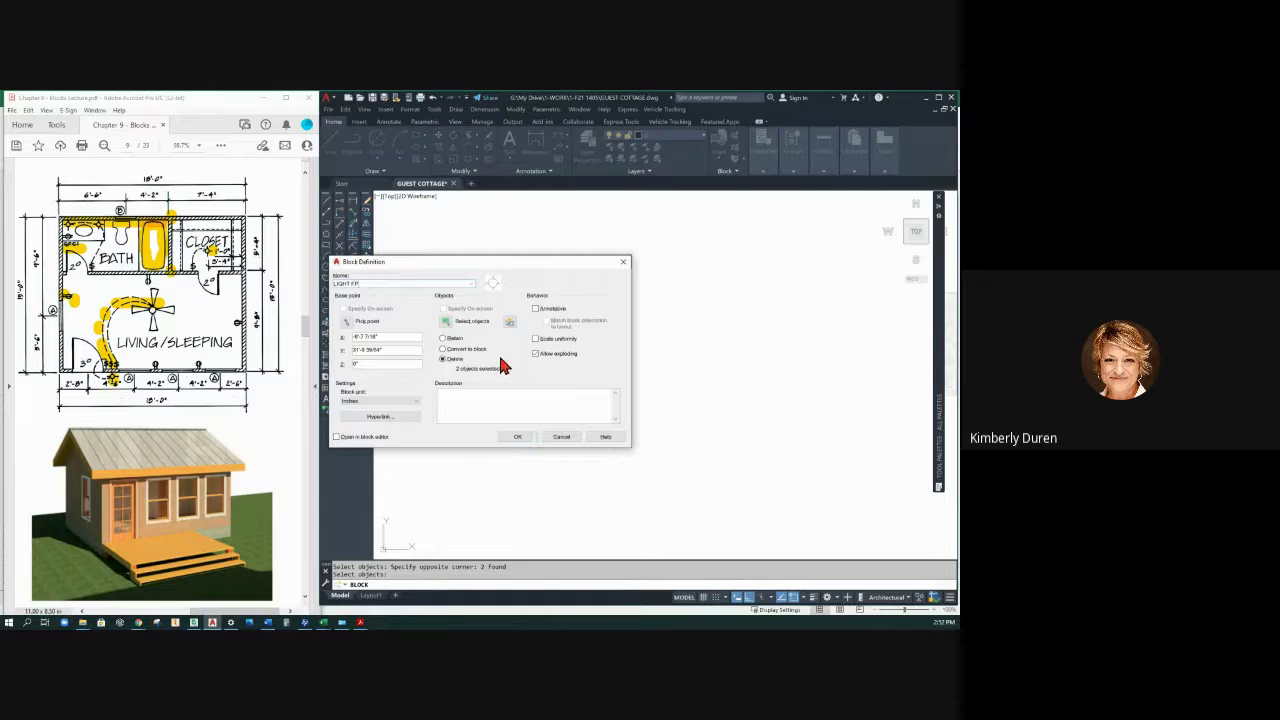
{"action": "left_click", "coordinate": [517, 437]}
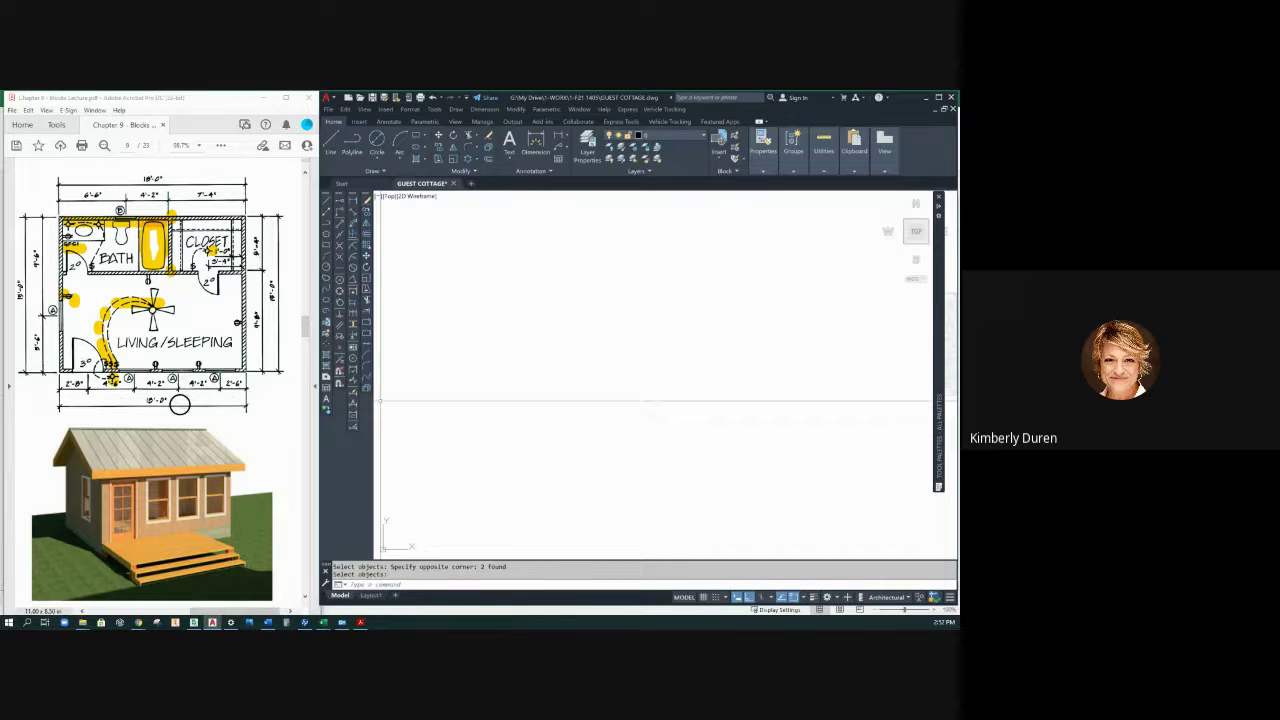
Step: Return to the light fixture instructions in the handout and highlight the fixture symbol in Figure 9.15
{"action": "scroll", "coordinate": [200, 460], "scroll_direction": "down", "scroll_amount": 10}
{"action": "scroll", "coordinate": [202, 469], "scroll_direction": "down", "scroll_amount": 10}
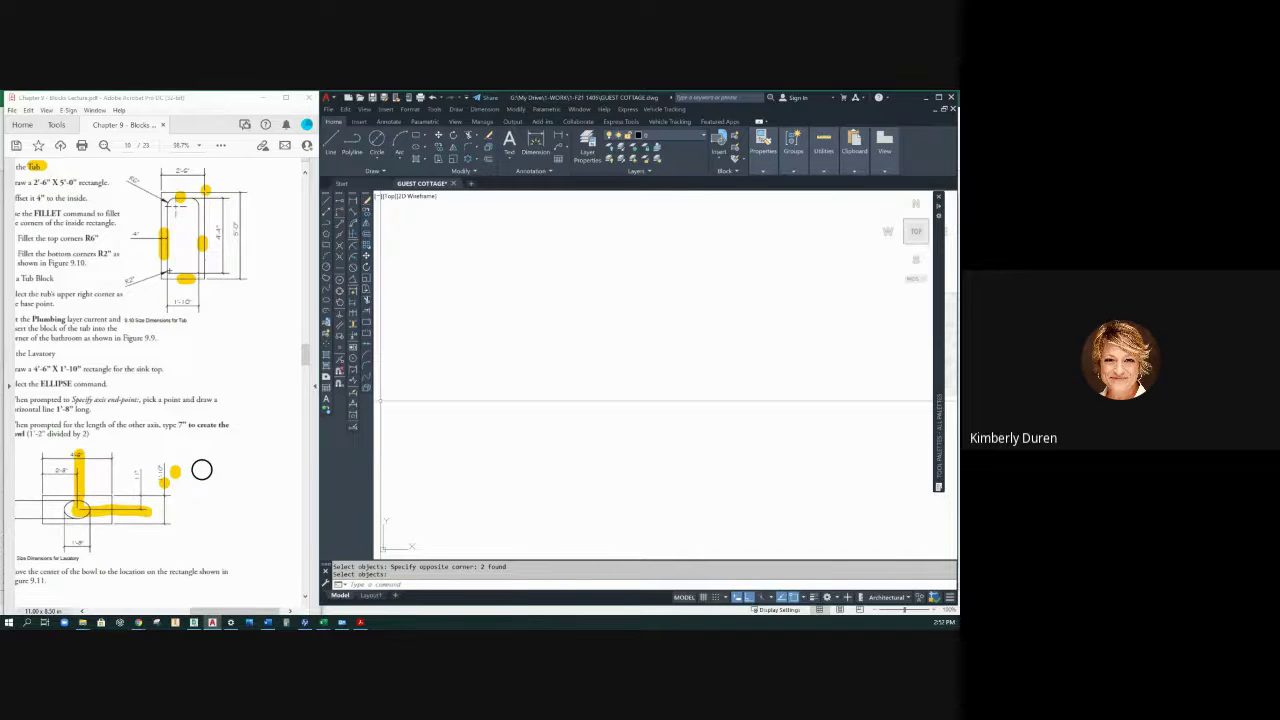
{"action": "scroll", "coordinate": [202, 469], "scroll_direction": "down", "scroll_amount": 1}
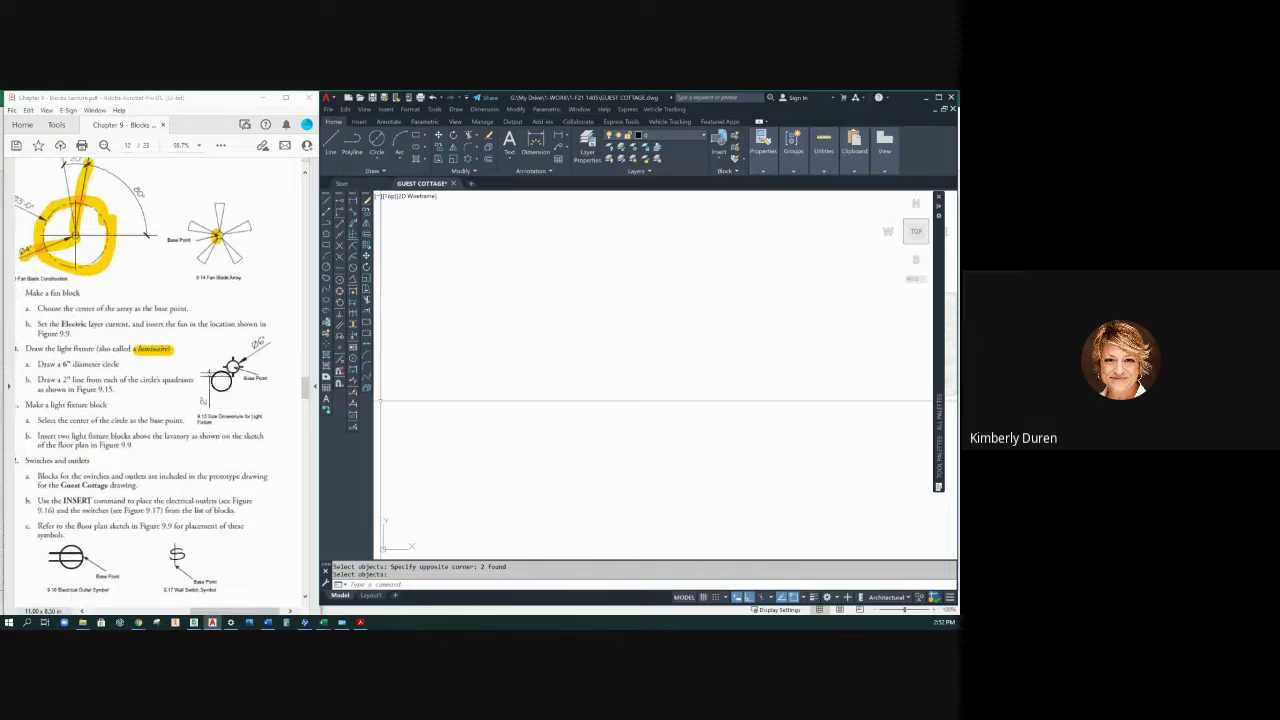
{"action": "left_click_drag", "start_coordinate": [256, 347], "coordinate": [224, 381]}
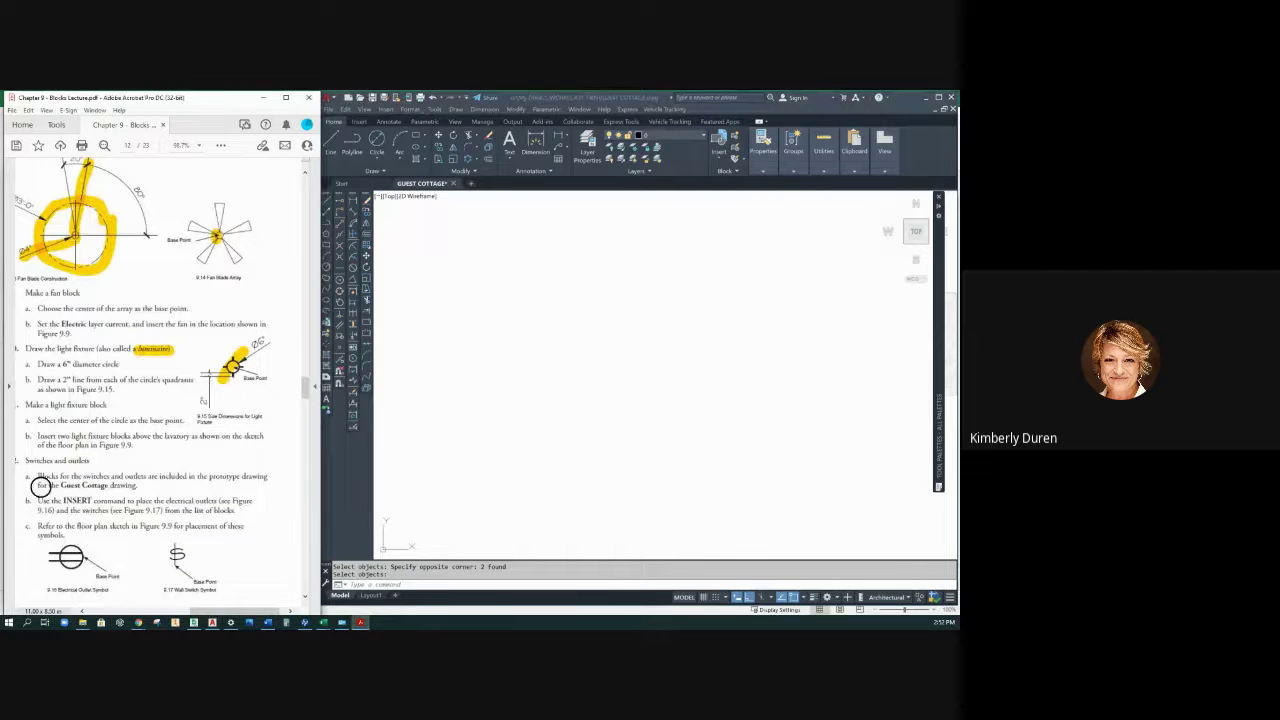